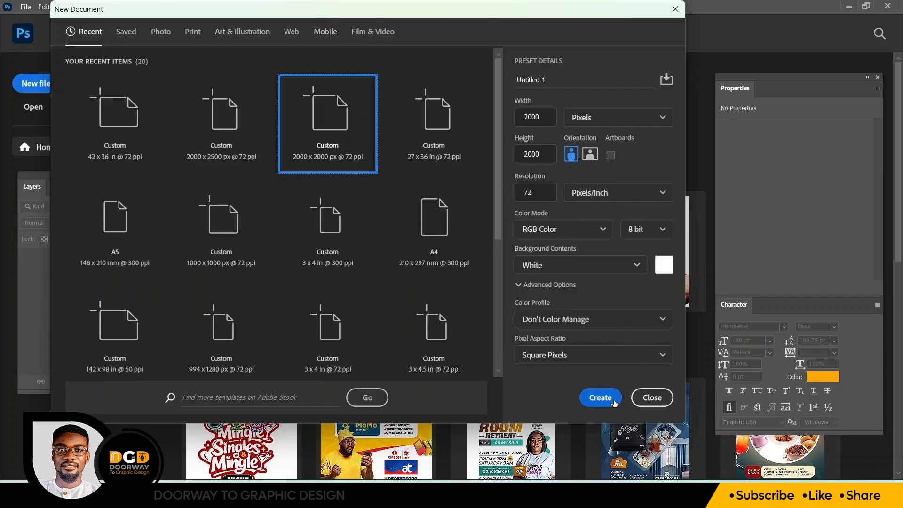
# - Create a 2000 x 2000 px white document and place the orange ribbon image from the purfume folder, scaled to 180.67% against the canvas's right side
pyautogui.click(614, 403)
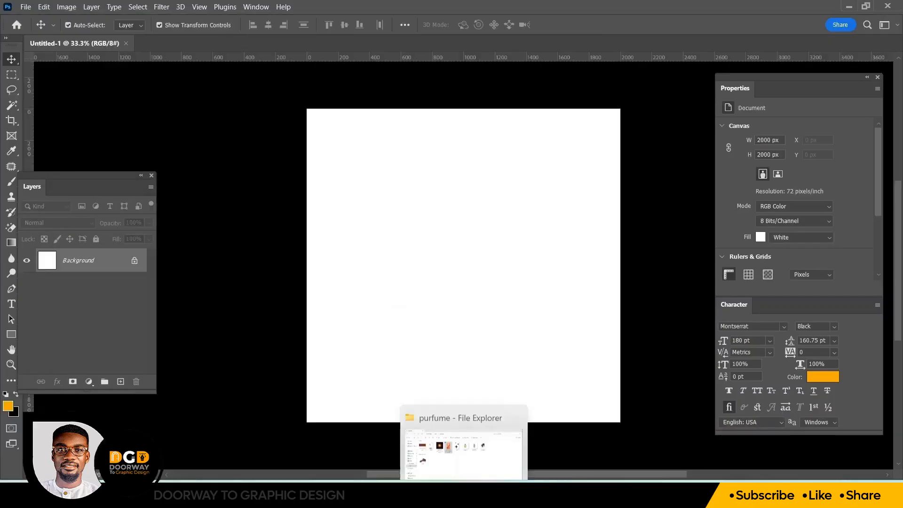
pyautogui.click(466, 494)
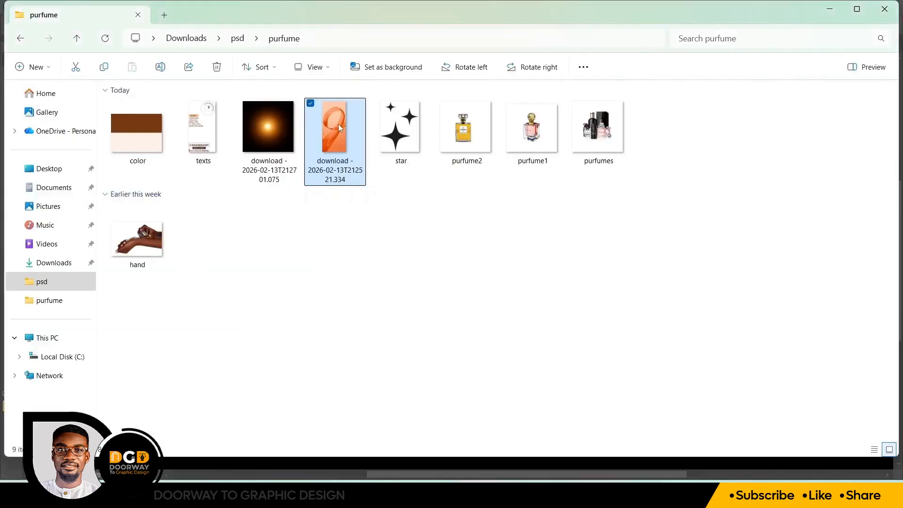
pyautogui.moveTo(338, 124); pyautogui.dragTo(461, 267)
pyautogui.moveTo(521, 265); pyautogui.dragTo(614, 265)
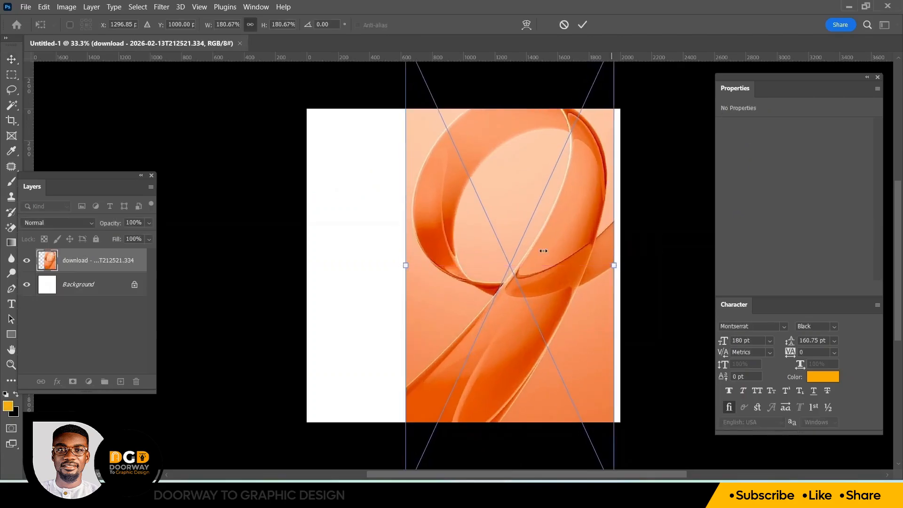
pyautogui.moveTo(543, 251); pyautogui.dragTo(586, 257)
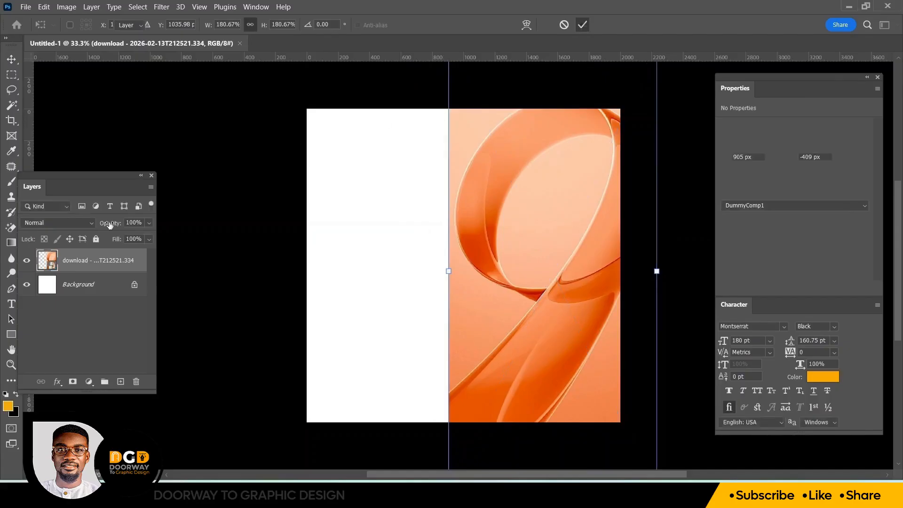
# - Add a layer mask to the ribbon image and fade its left part with a black Foreground to Transparent linear gradient
pyautogui.moveTo(88, 172); pyautogui.dragTo(163, 117)
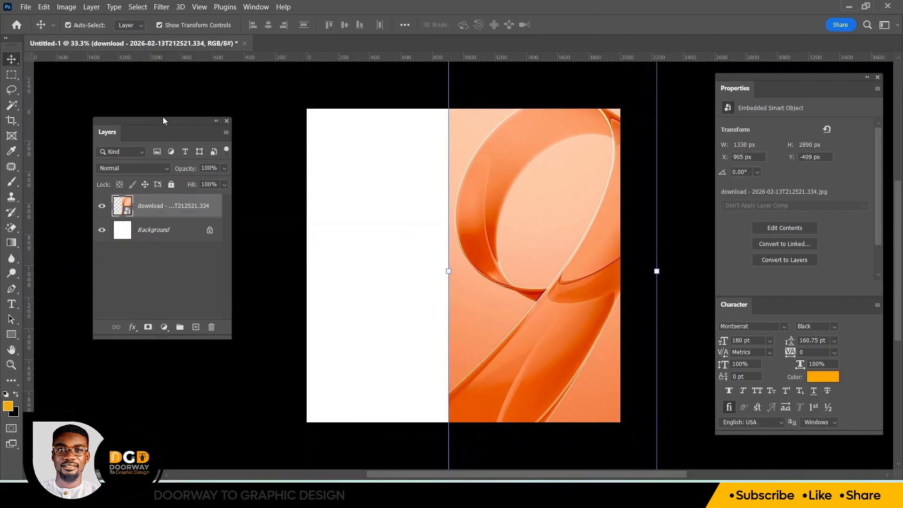
pyautogui.click(148, 326)
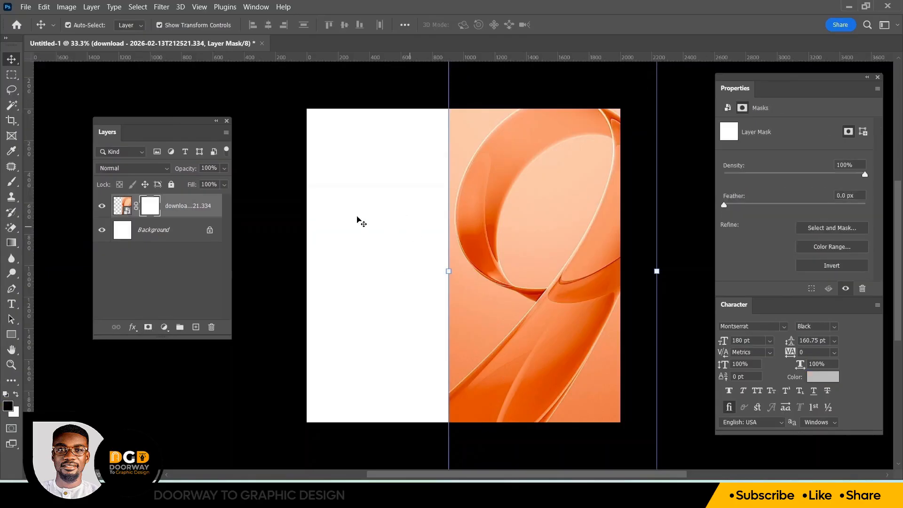
pyautogui.click(17, 244)
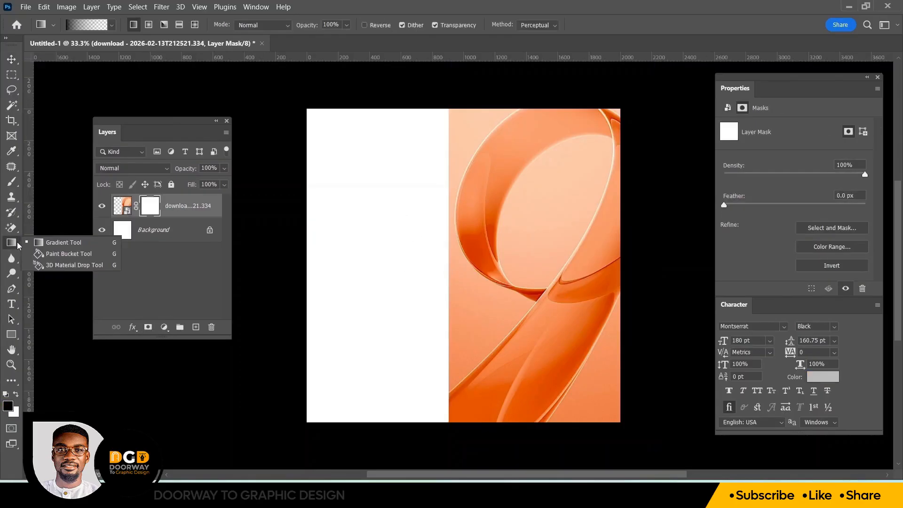
pyautogui.click(47, 242)
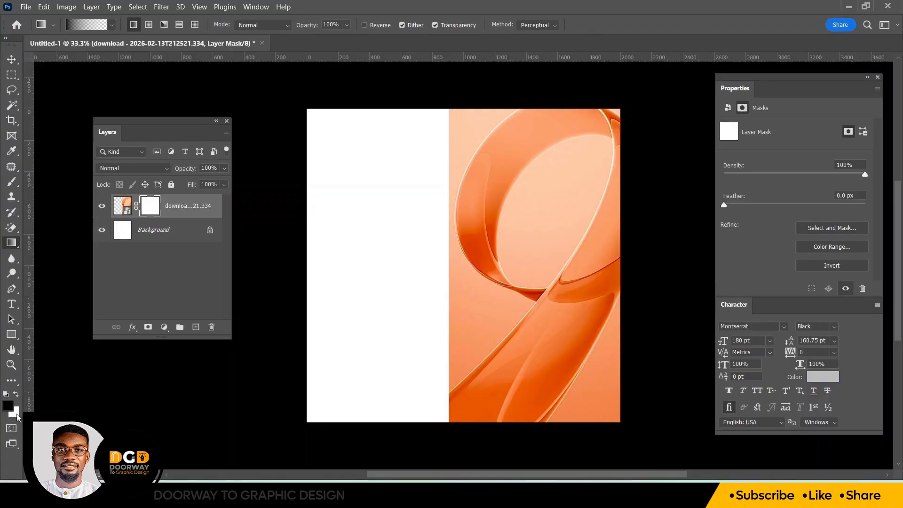
pyautogui.click(92, 27)
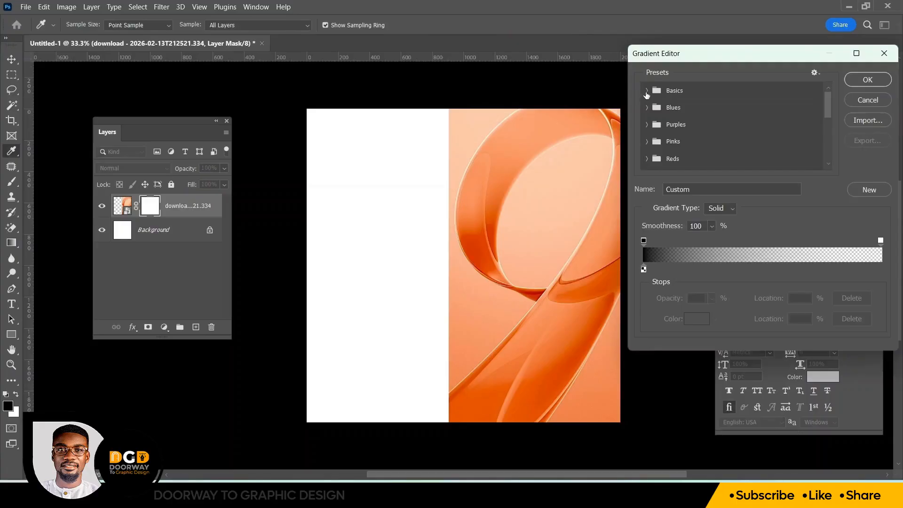
pyautogui.click(647, 91)
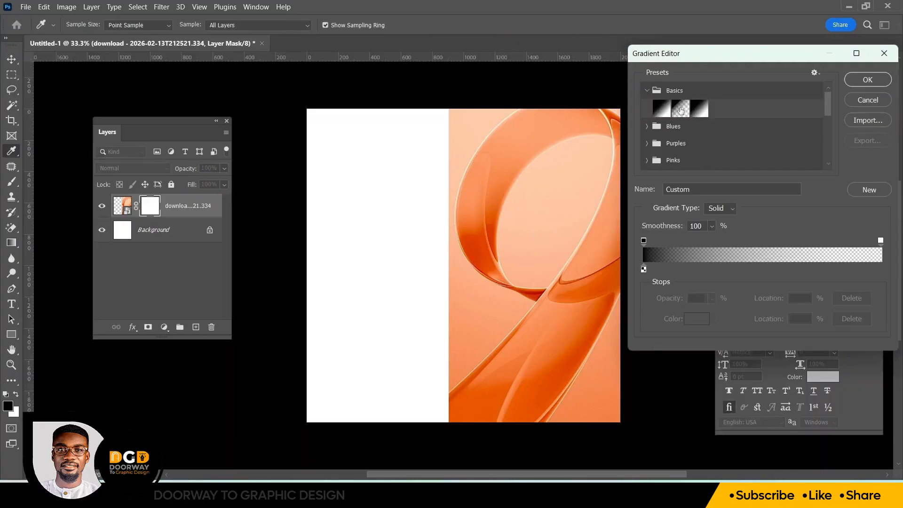
pyautogui.click(681, 109)
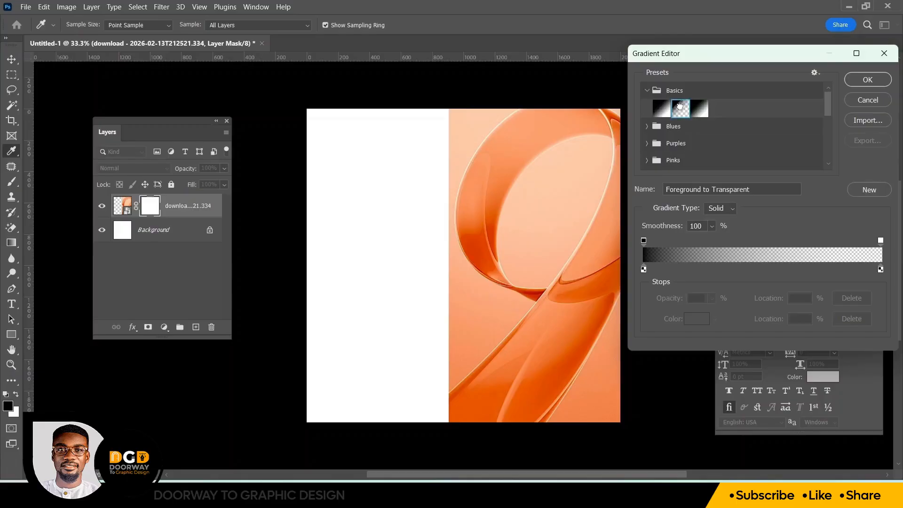
pyautogui.click(868, 80)
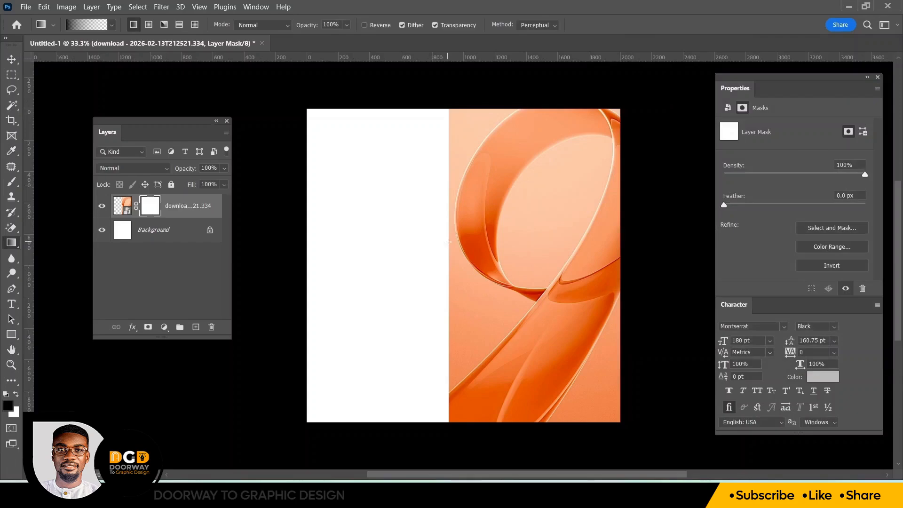
pyautogui.moveTo(448, 242); pyautogui.dragTo(624, 239)
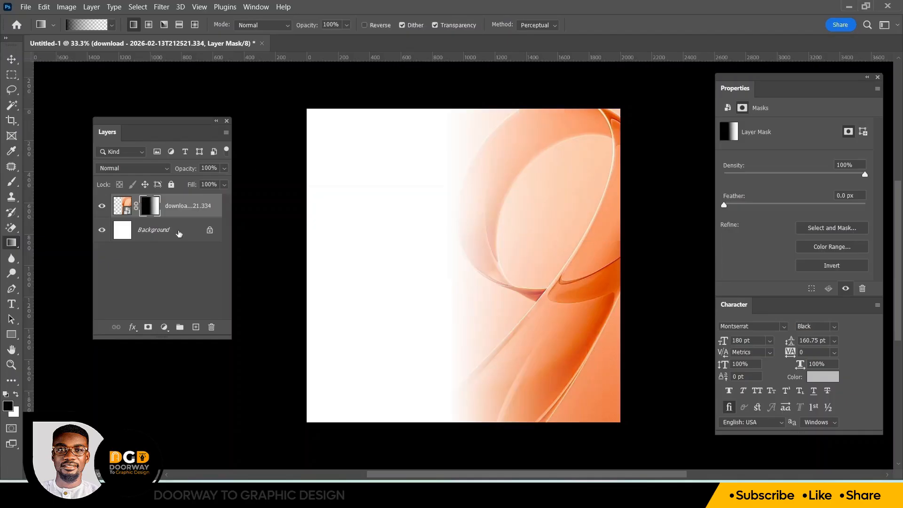
# - Add a Solid Color fill layer above the Background, sampling peach from the ribbon image and lightening it to a very pale peach
pyautogui.click(172, 234)
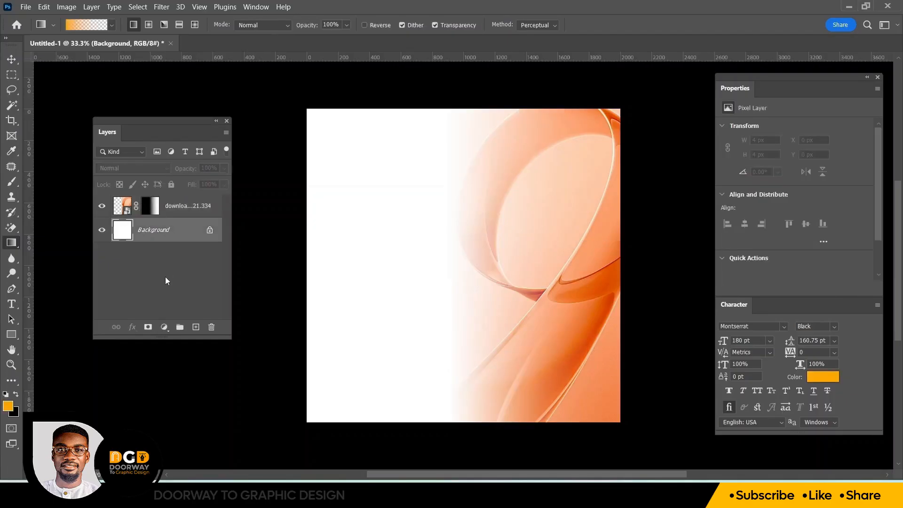
pyautogui.click(164, 327)
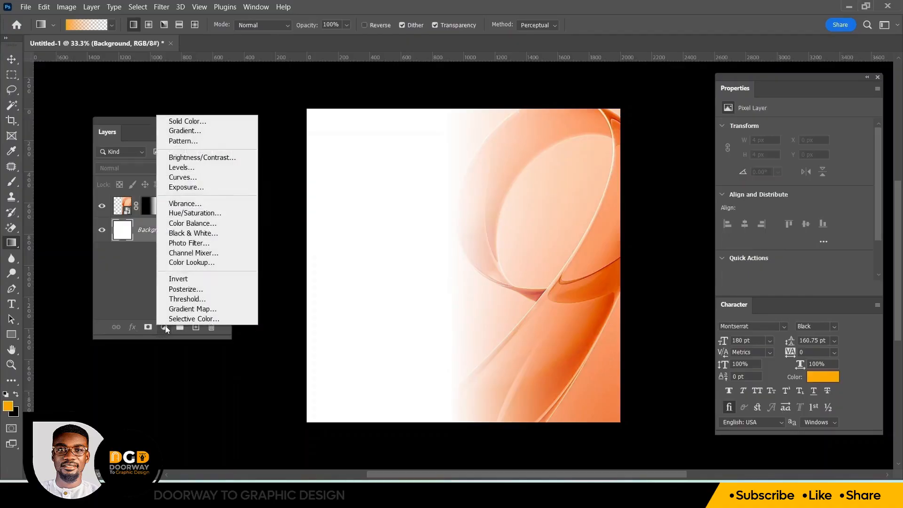
pyautogui.click(198, 122)
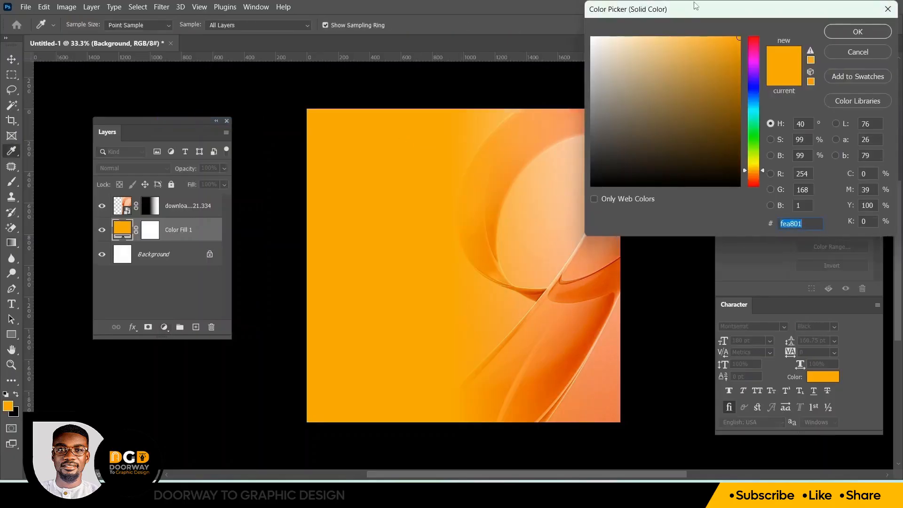
pyautogui.moveTo(696, 6); pyautogui.dragTo(804, 30)
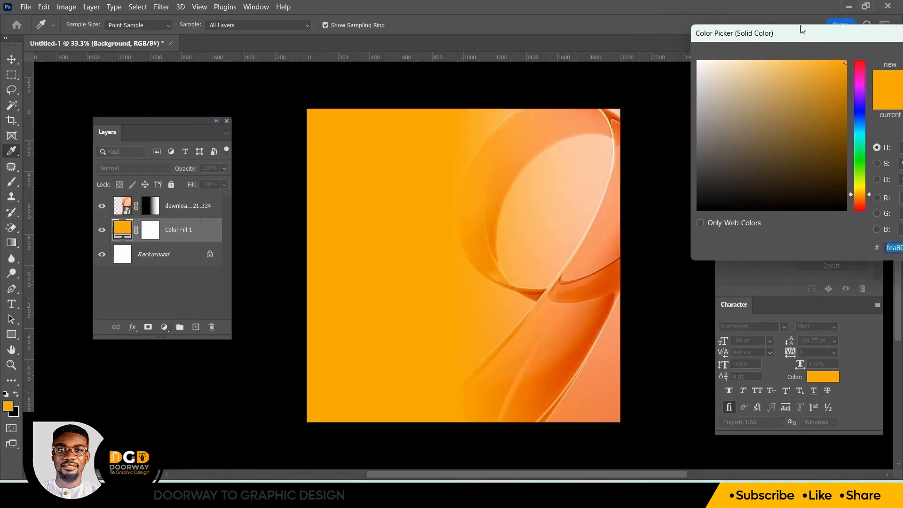
pyautogui.click(611, 146)
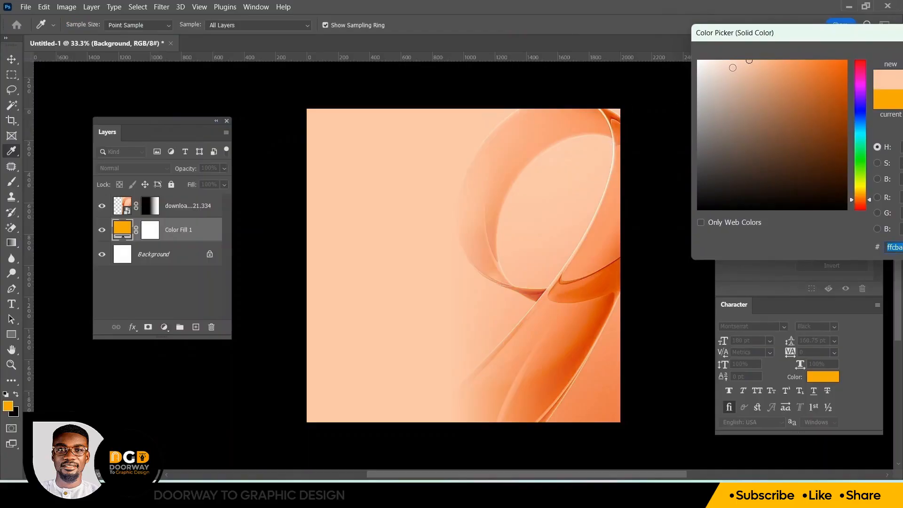
pyautogui.moveTo(749, 60); pyautogui.dragTo(713, 54)
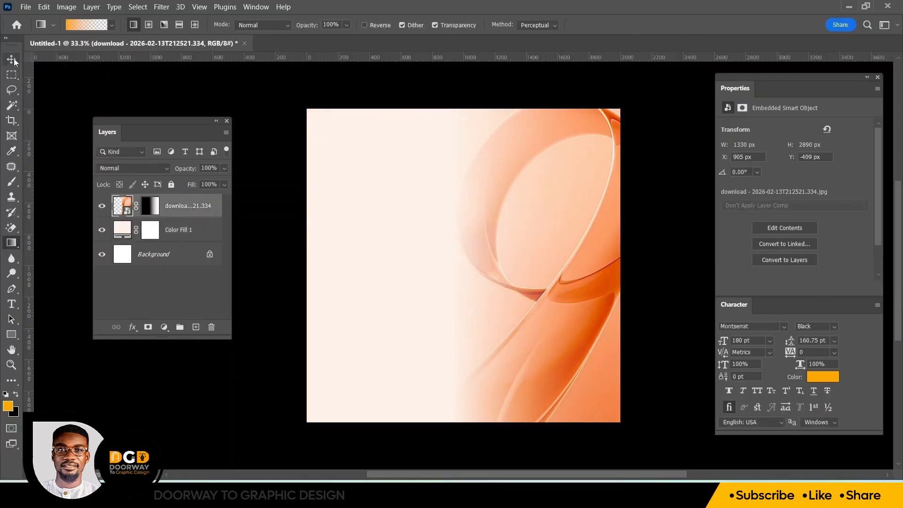
# - Open the Camera Raw Filter on the ribbon image itself and set Texture to +19 and Clarity to +16
pyautogui.click(12, 61)
pyautogui.click(260, 195)
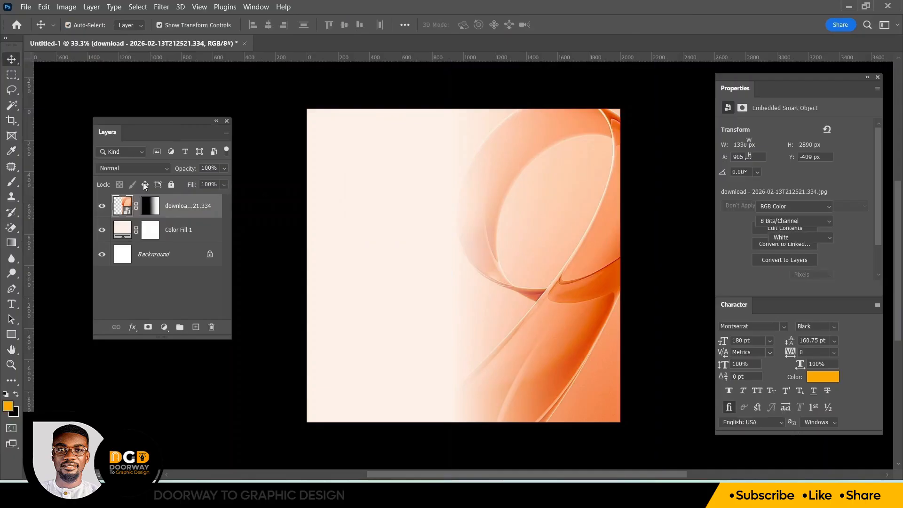
pyautogui.click(124, 203)
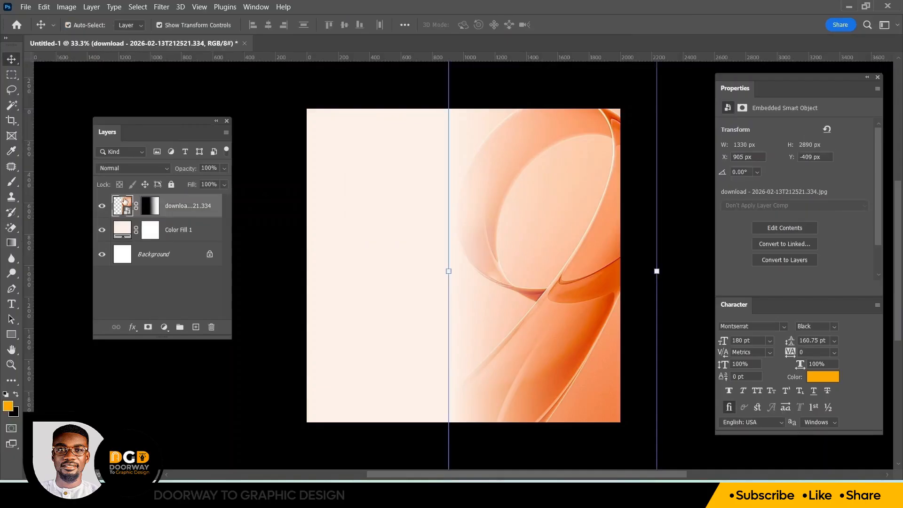
pyautogui.click(161, 8)
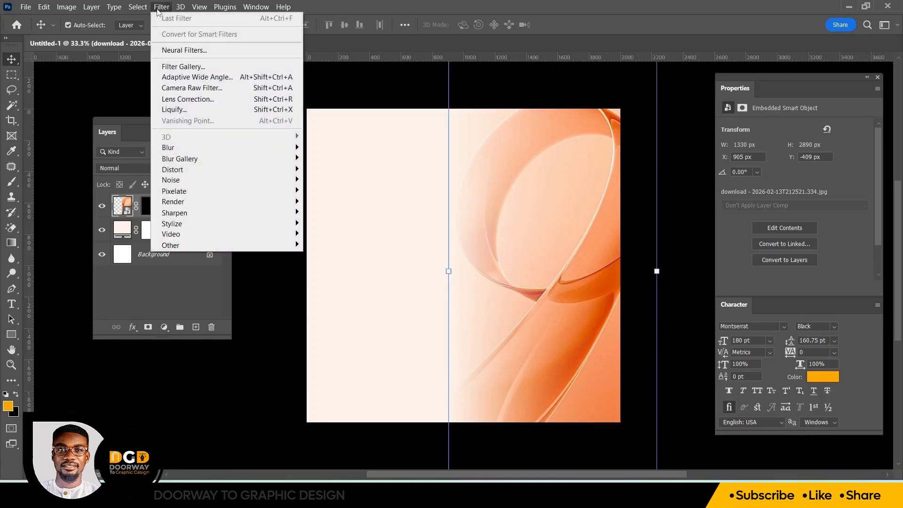
pyautogui.click(208, 90)
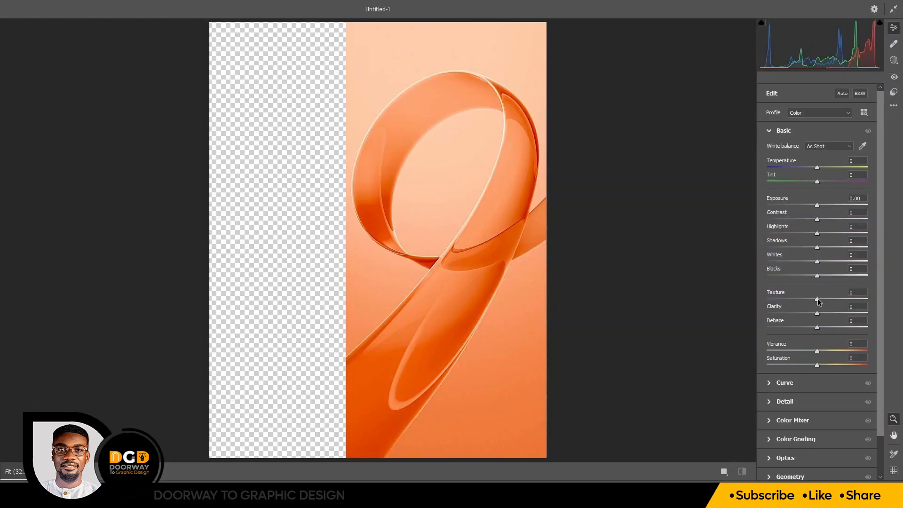
pyautogui.moveTo(818, 302); pyautogui.dragTo(824, 304)
pyautogui.moveTo(818, 313); pyautogui.dragTo(823, 314)
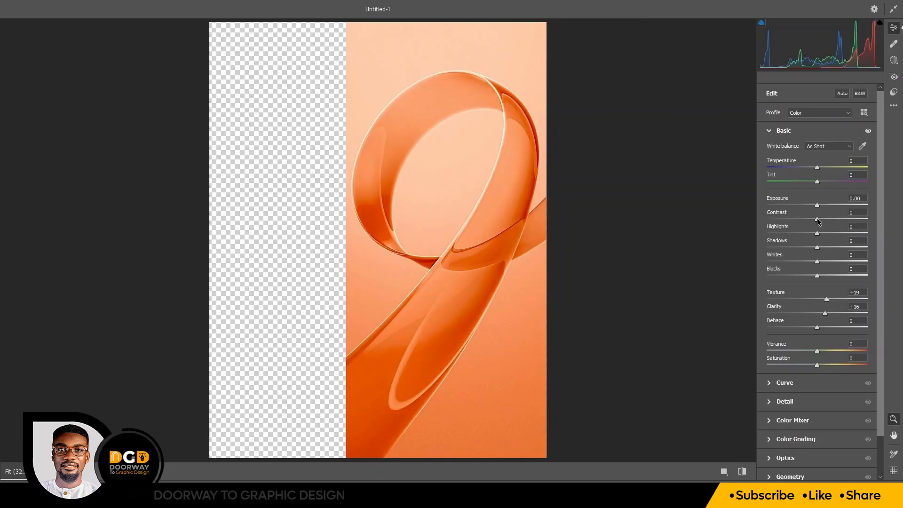
# - Set Contrast to -12, Temperature to +7 and Whites to +7, and raise the Shadows slightly above zero
pyautogui.moveTo(817, 218); pyautogui.dragTo(811, 219)
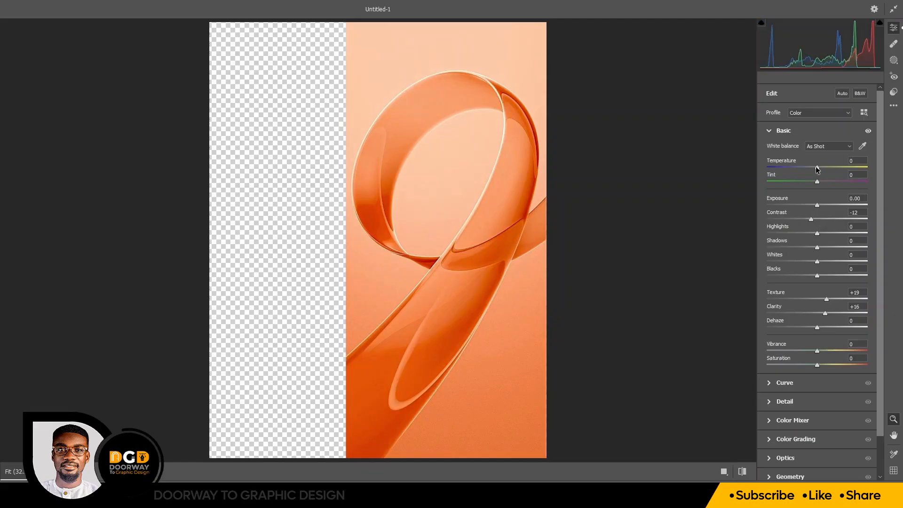
pyautogui.moveTo(817, 167); pyautogui.dragTo(820, 167)
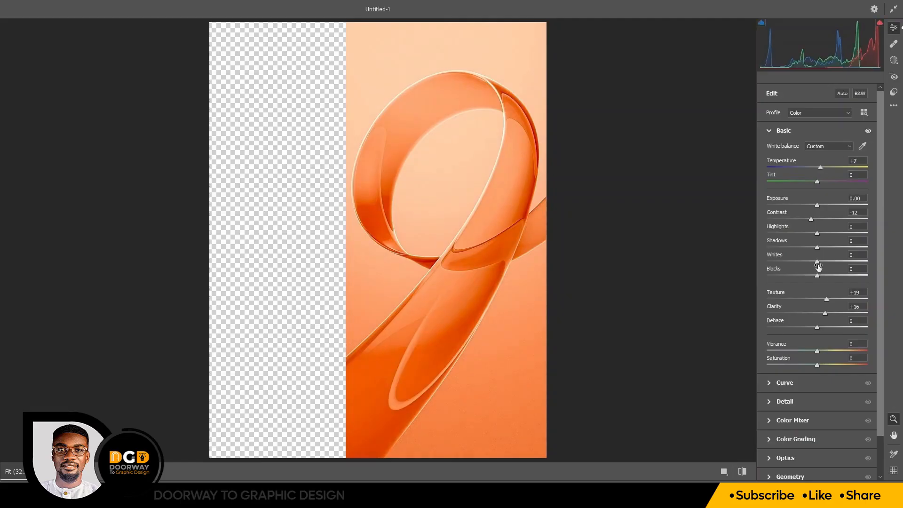
pyautogui.moveTo(818, 262); pyautogui.dragTo(814, 248)
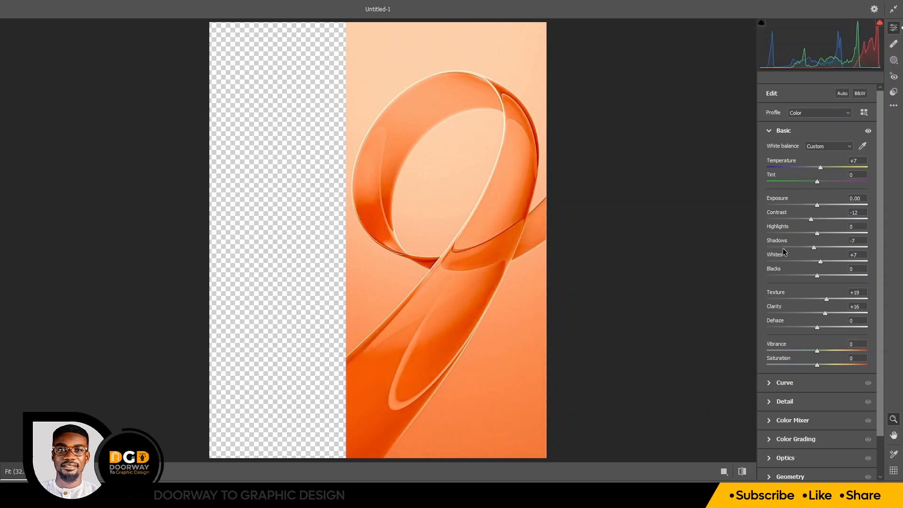
pyautogui.moveTo(814, 248); pyautogui.dragTo(824, 249)
# - Add a moderate amount of Grain under the Camera Raw effects, below 80, and apply the filter to the ribbon image
pyautogui.click(769, 131)
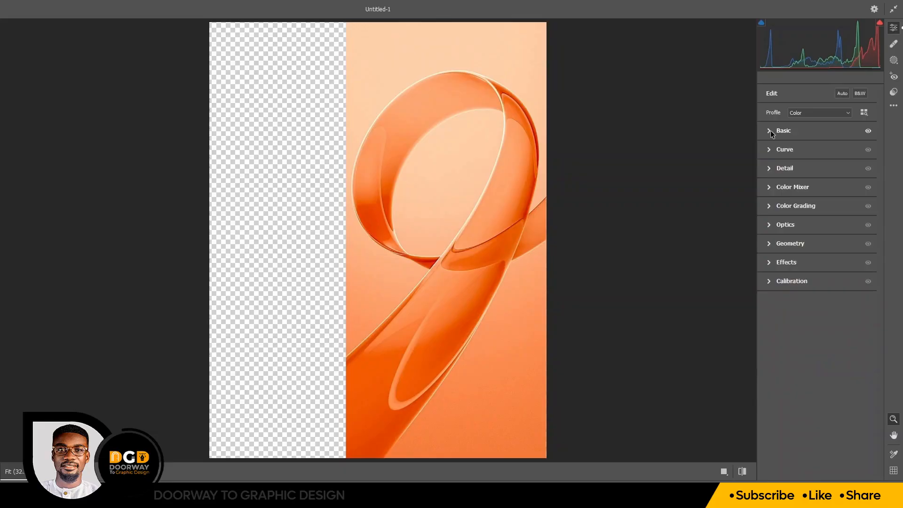
pyautogui.click(770, 168)
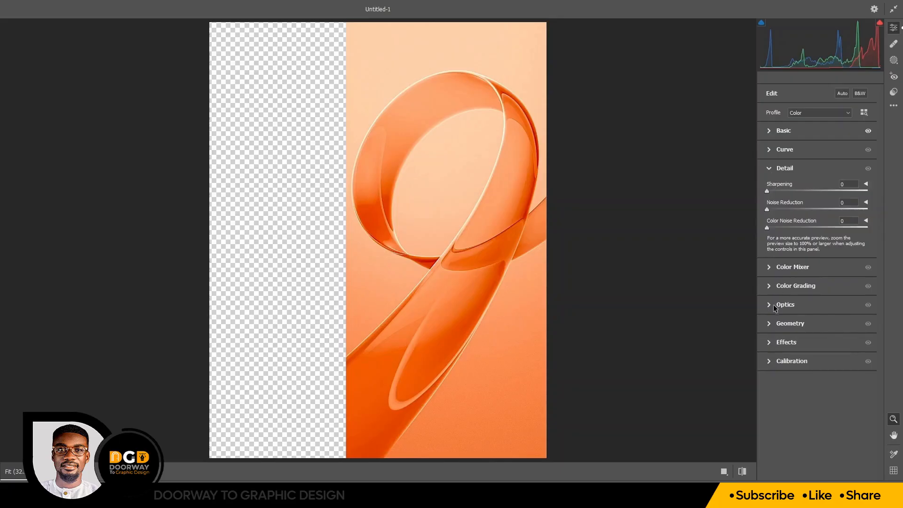
pyautogui.click(770, 343)
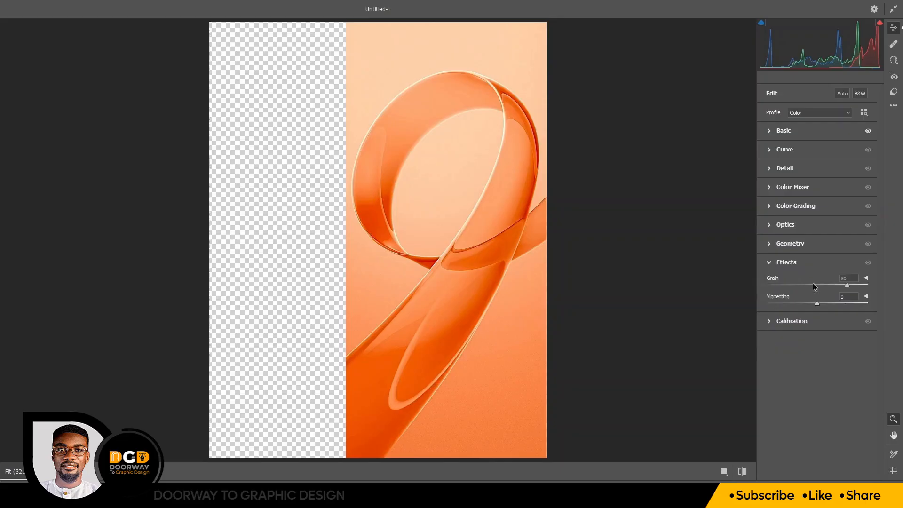
pyautogui.moveTo(846, 285); pyautogui.dragTo(844, 286)
pyautogui.moveTo(834, 287); pyautogui.dragTo(829, 288)
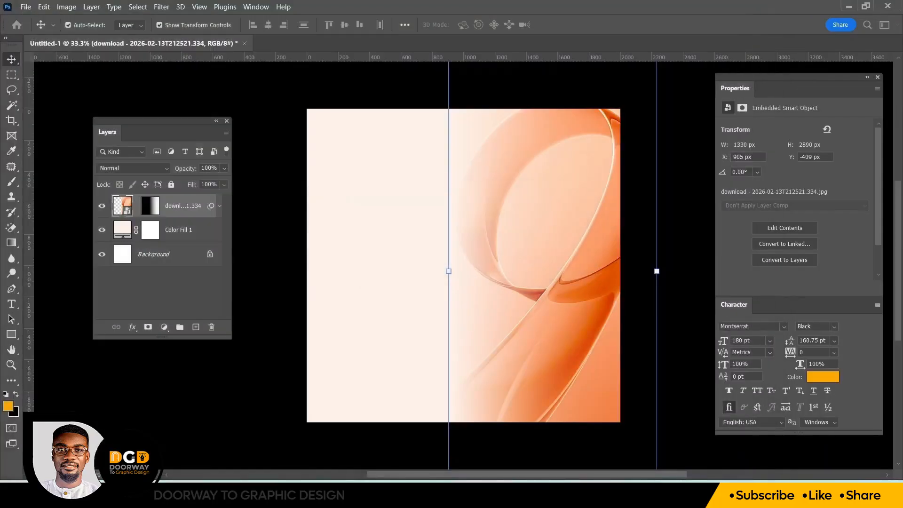
# - Compare the ribbon image up close with and without its Camera Raw smart filter, and deselect the layer
pyautogui.hotkey('ctrl', '+')
pyautogui.hotkey('ctrl', '+')
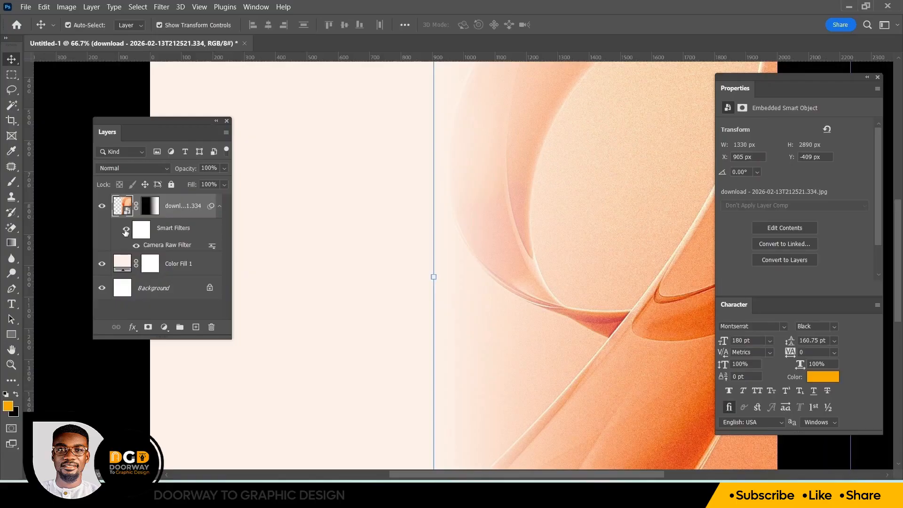
pyautogui.click(125, 230)
pyautogui.click(126, 231)
pyautogui.hotkey('ctrl', '0')
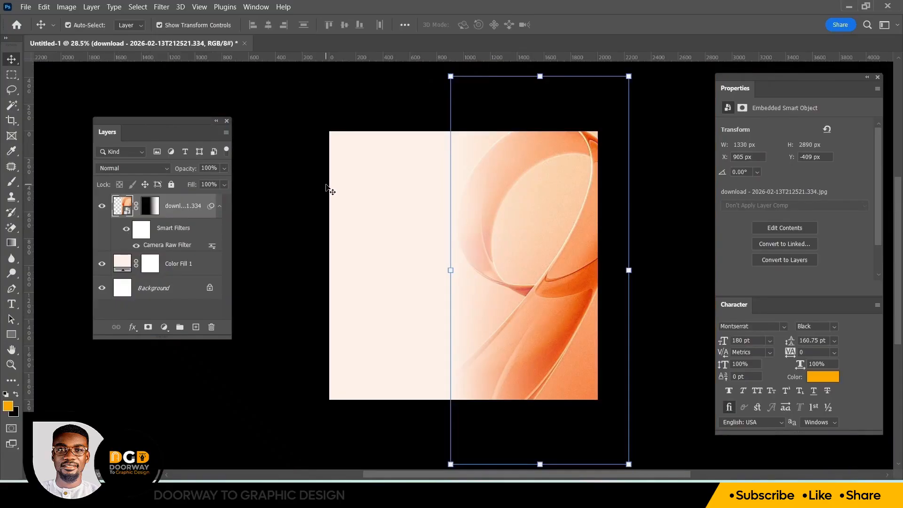
pyautogui.click(348, 127)
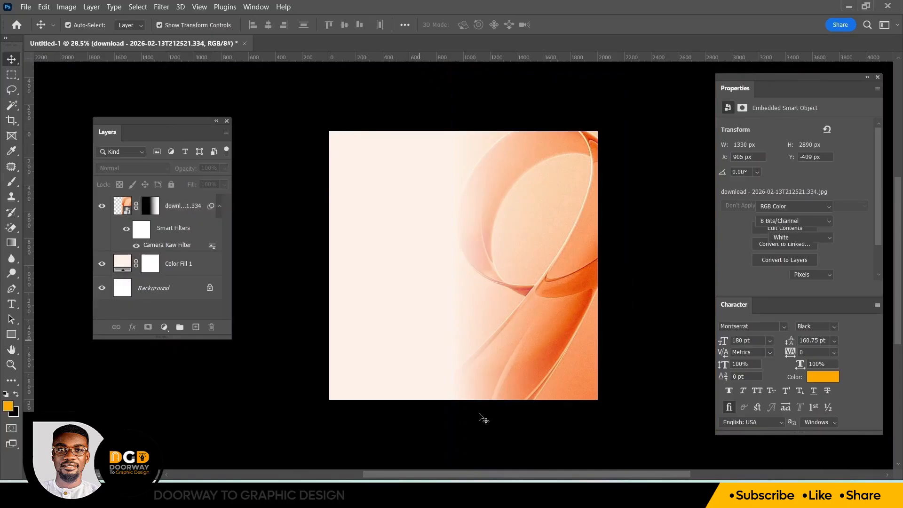
# - Place the purfumes image from the purfume folder on the canvas, move it to the lower right, and keep its layer selected
pyautogui.click(465, 494)
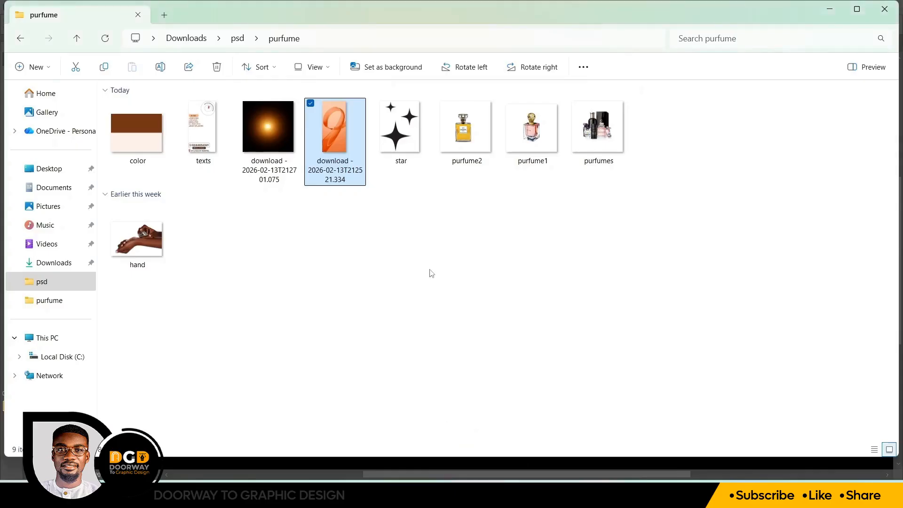
pyautogui.click(603, 153)
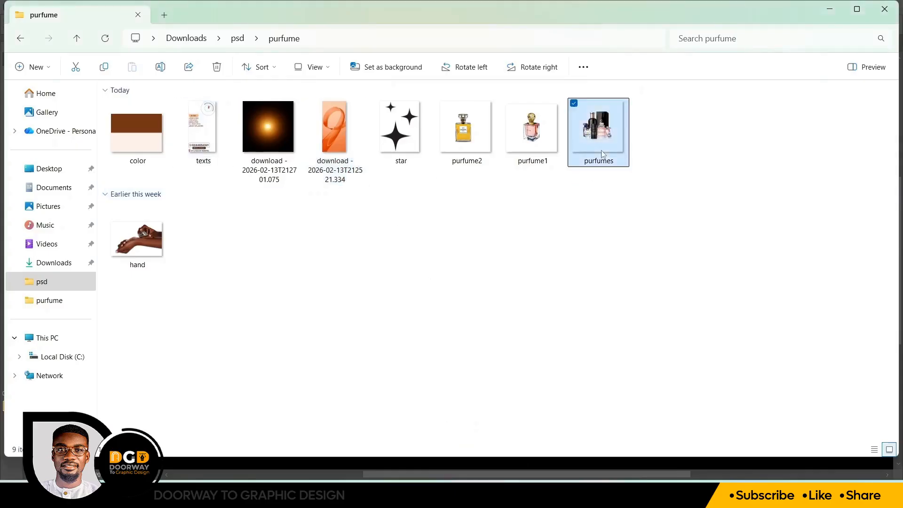
pyautogui.moveTo(605, 134); pyautogui.dragTo(509, 306)
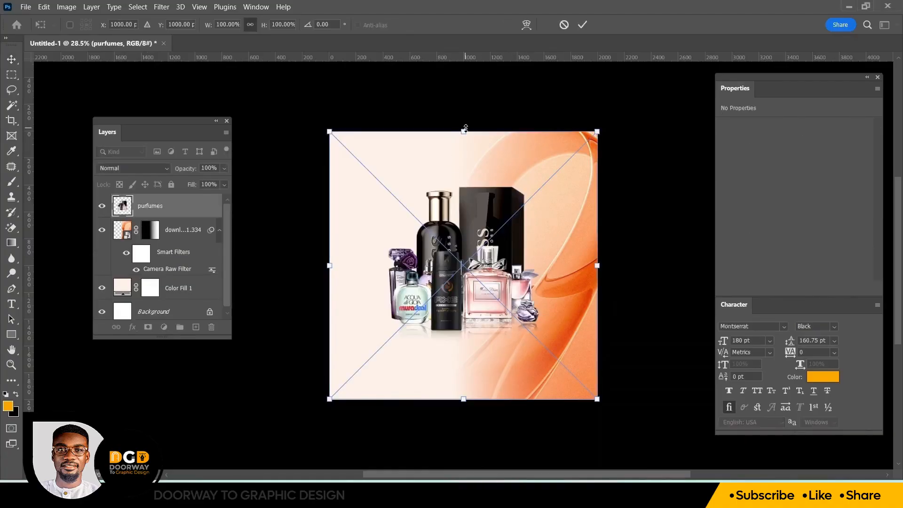
pyautogui.moveTo(464, 225); pyautogui.dragTo(505, 261)
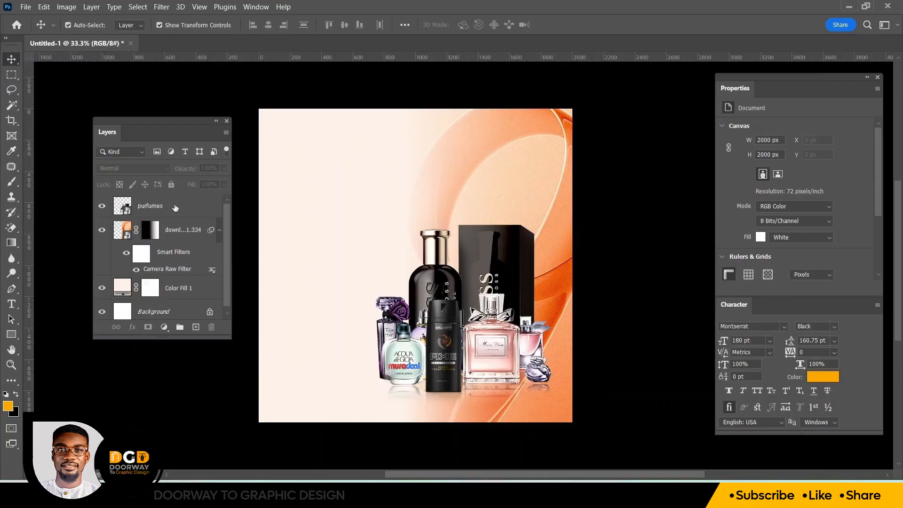
pyautogui.click(175, 207)
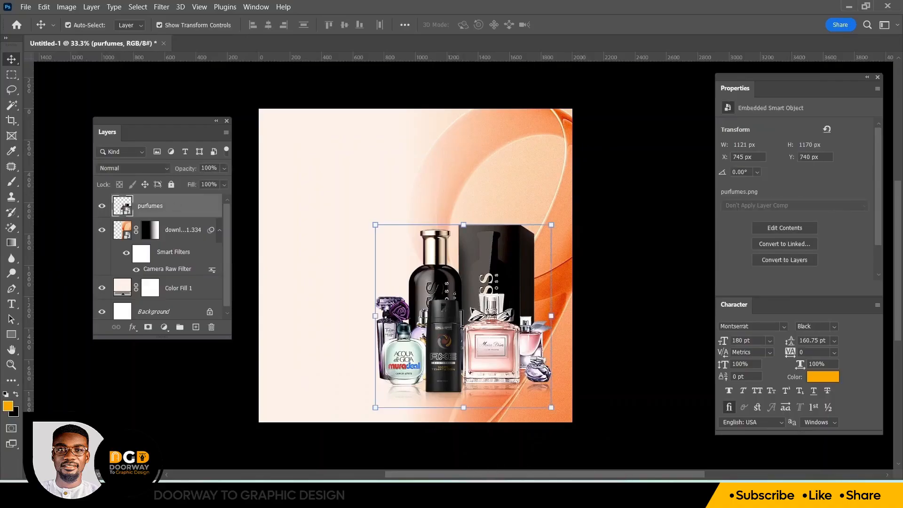
# - Place the hand image from the purfume folder above the perfumes and flip it horizontally
pyautogui.moveTo(464, 499)
pyautogui.click(463, 447)
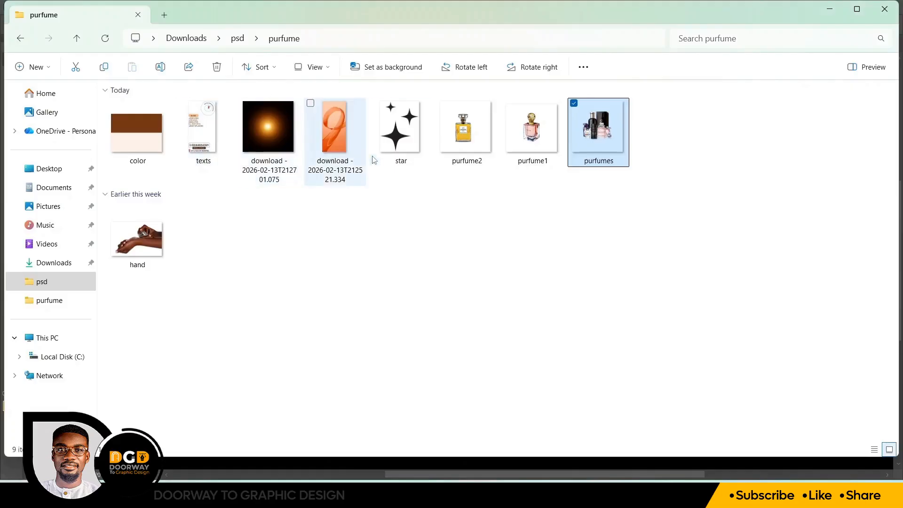
pyautogui.click(135, 247)
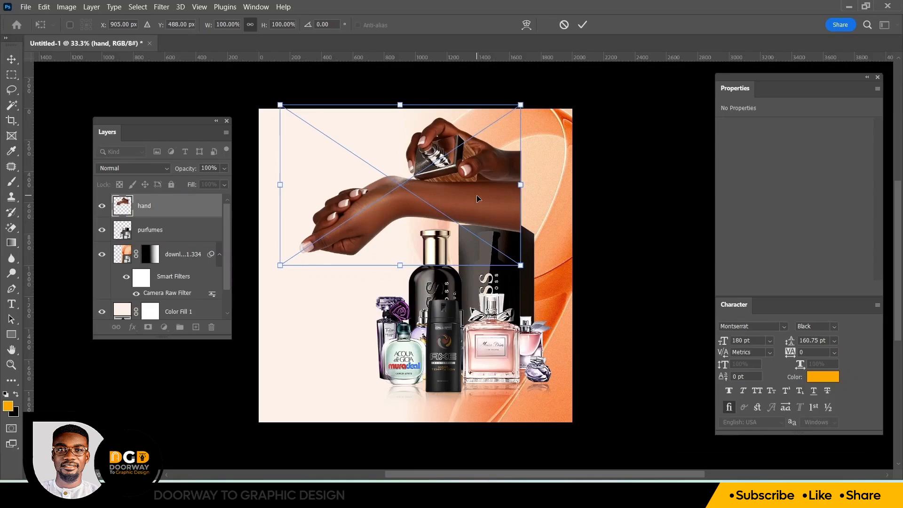
pyautogui.rightClick(476, 195)
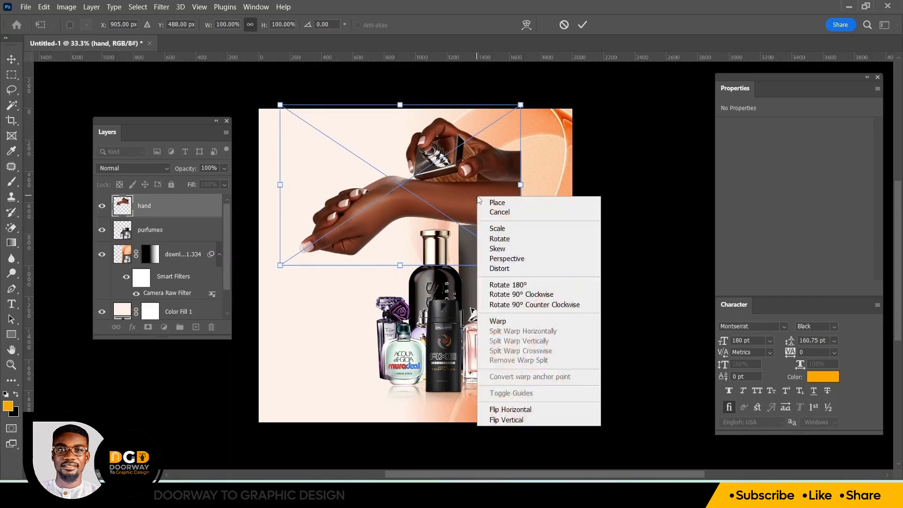
pyautogui.click(507, 409)
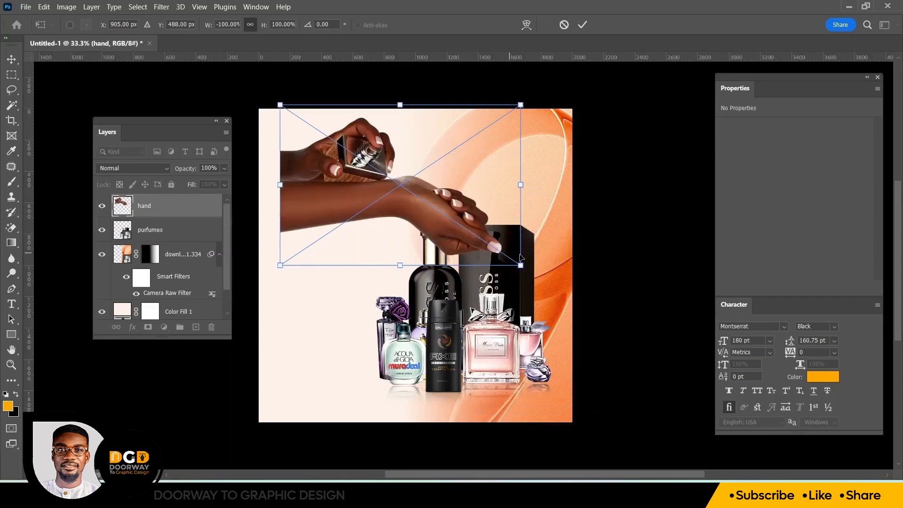
# - Scale the hand image to about 75%, rotate it clockwise toward the bottles, and fit it into the canvas's upper-left corner
pyautogui.moveTo(521, 266); pyautogui.dragTo(450, 238)
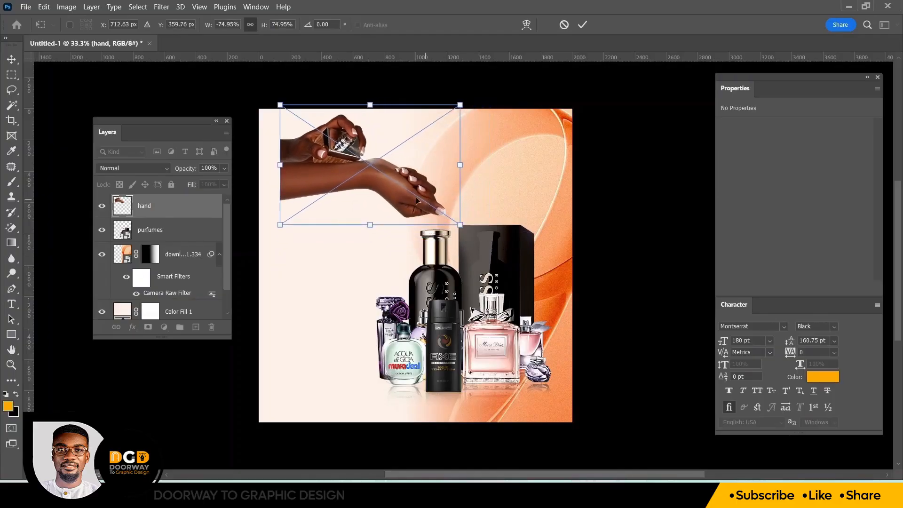
pyautogui.moveTo(427, 203); pyautogui.dragTo(397, 194)
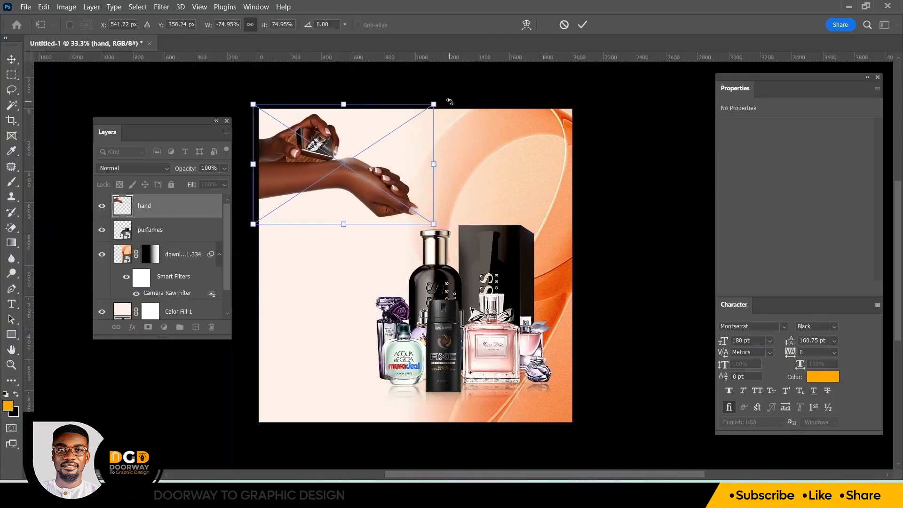
pyautogui.moveTo(452, 108); pyautogui.dragTo(448, 135)
pyautogui.moveTo(356, 181); pyautogui.dragTo(350, 178)
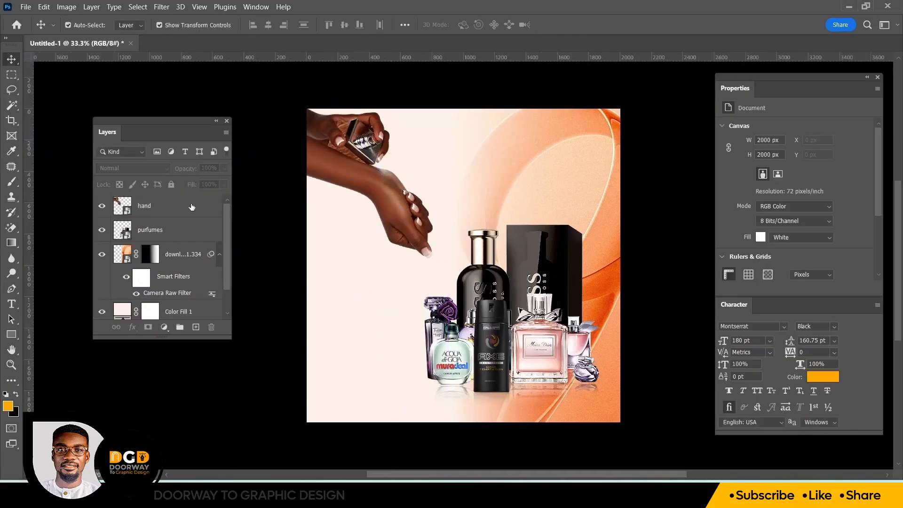
# - Open the Camera Raw Filter on the hand layer and set Texture to +44, Clarity to +33, Exposure to +0.25 and Highlights to -15
pyautogui.click(192, 207)
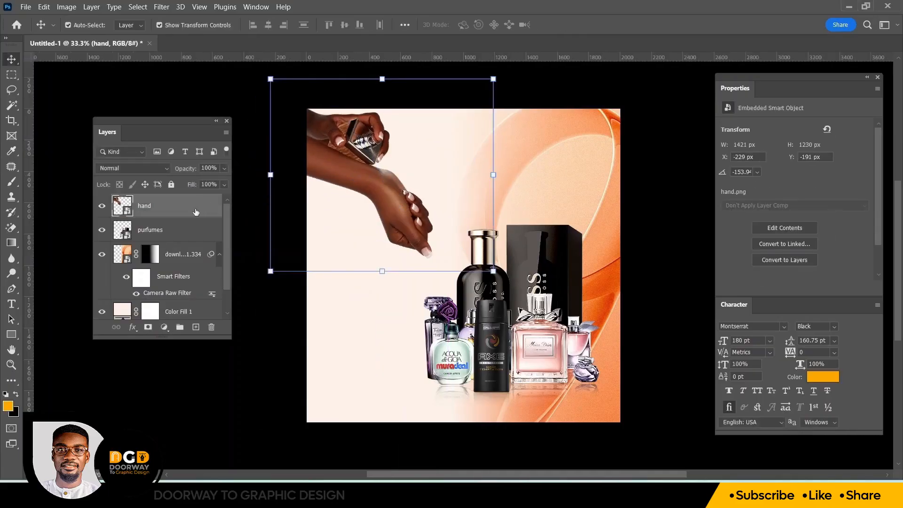
pyautogui.click(162, 5)
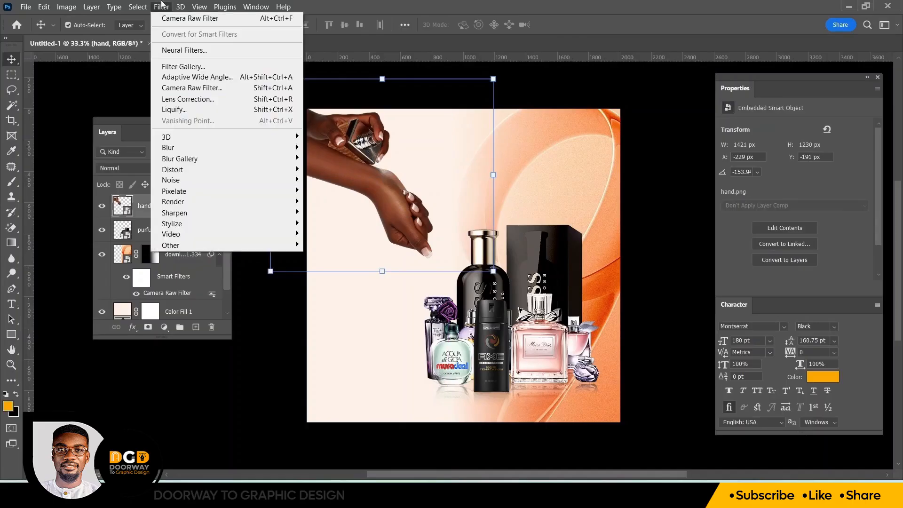
pyautogui.click(192, 88)
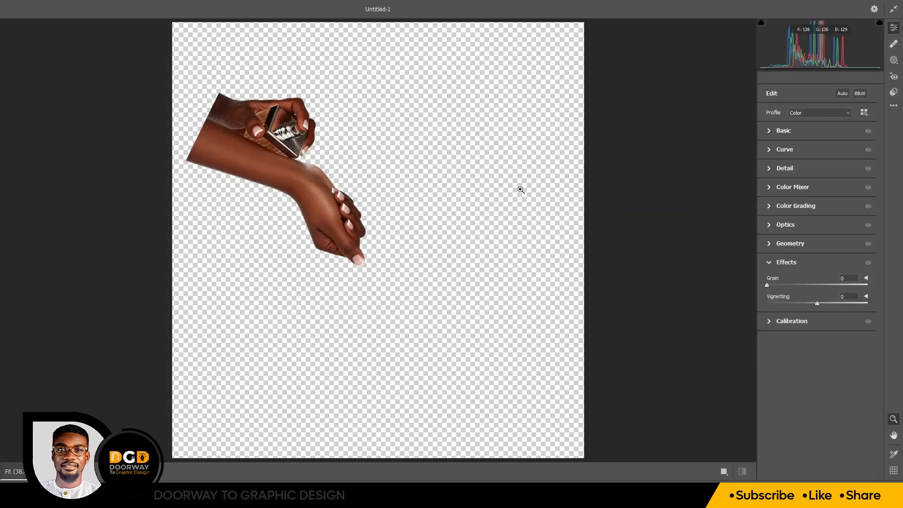
pyautogui.click(769, 132)
pyautogui.moveTo(818, 298); pyautogui.dragTo(834, 314)
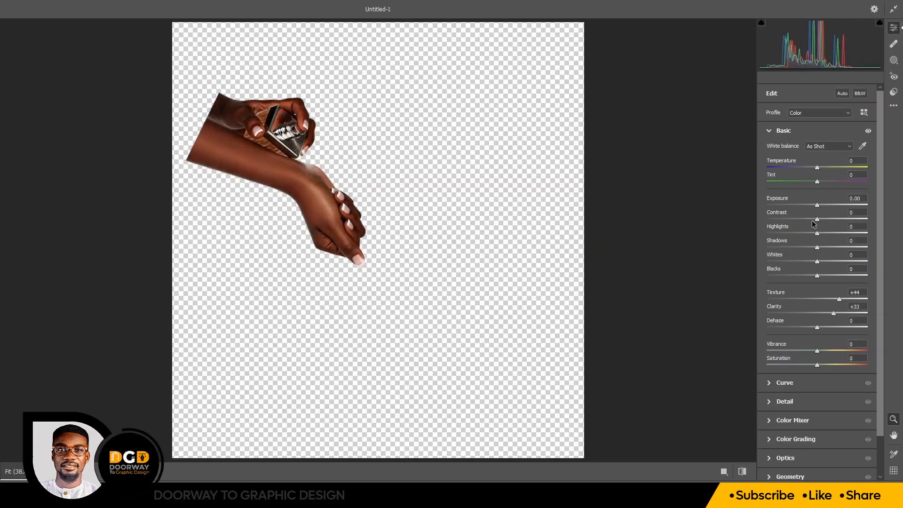
pyautogui.moveTo(818, 206); pyautogui.dragTo(812, 236)
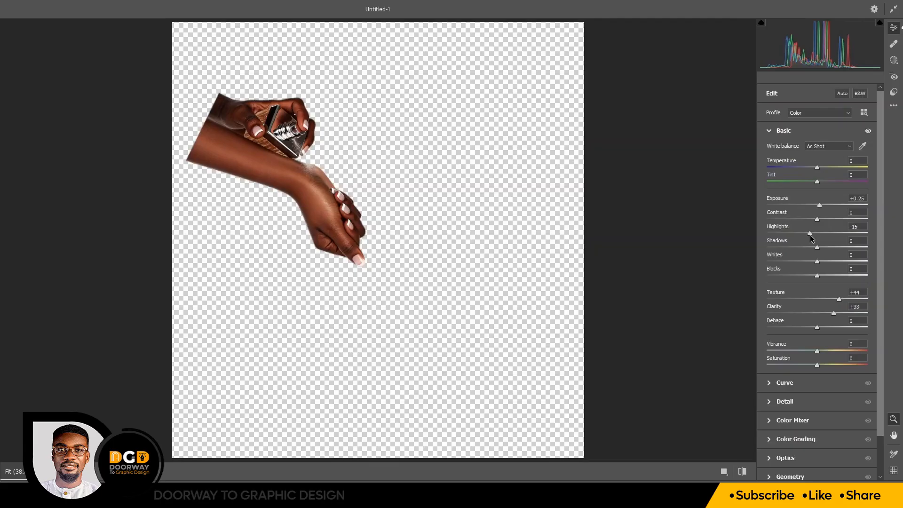
# - Compare the hand before and after the Camera Raw adjustments side by side, keeping the current settings active
pyautogui.click(744, 473)
pyautogui.click(743, 473)
pyautogui.click(743, 472)
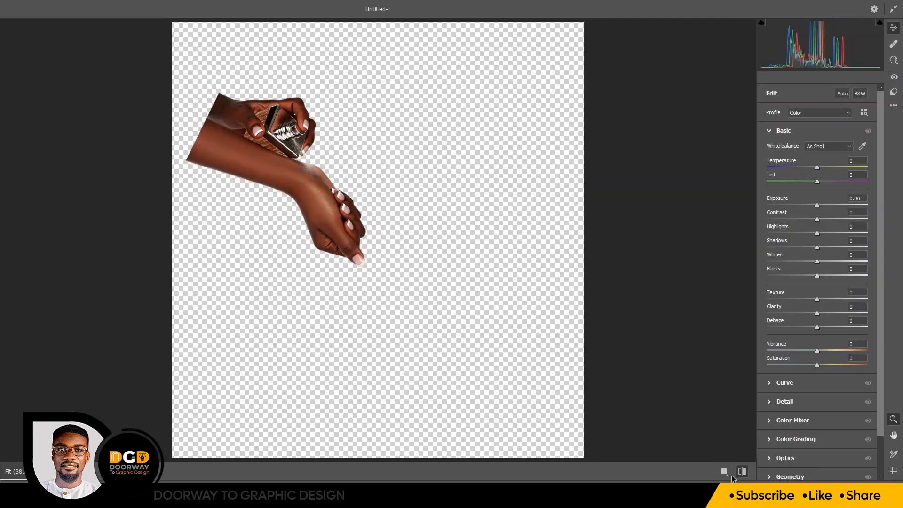
pyautogui.click(742, 471)
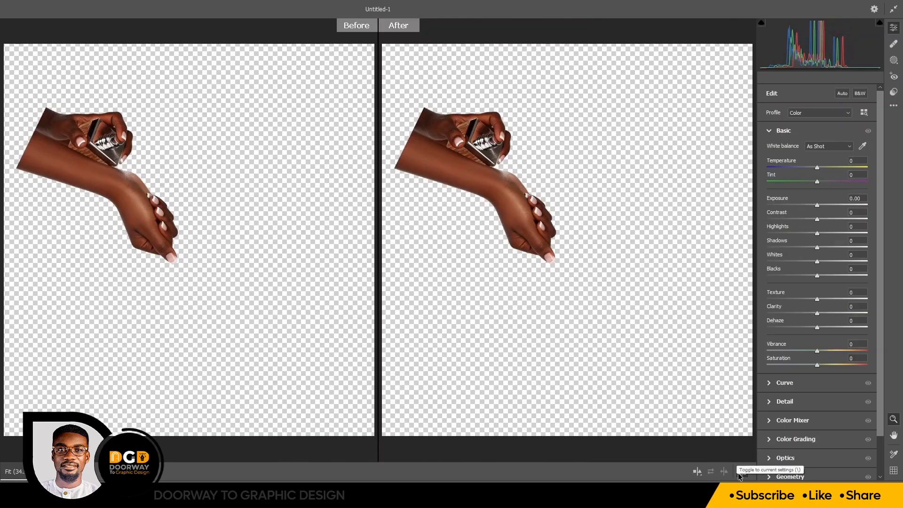
pyautogui.click(725, 472)
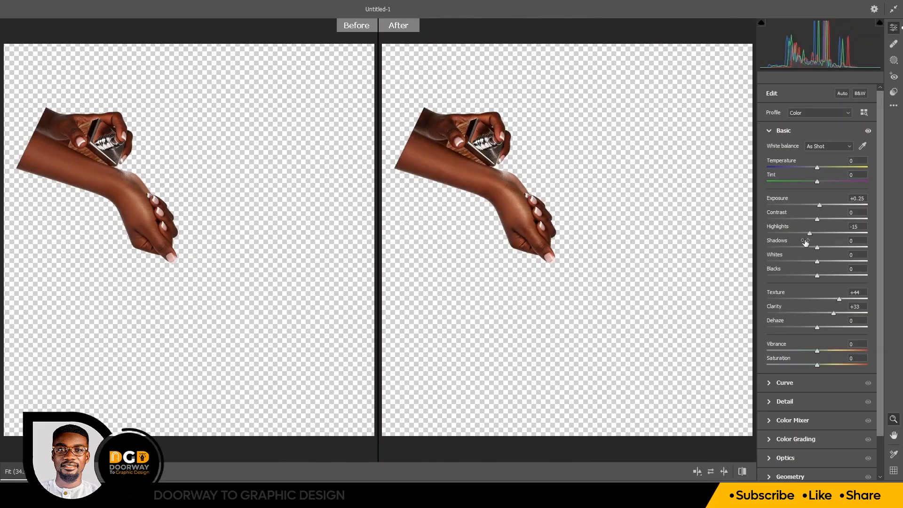
# - Set the hand's Shadows to -4, Whites to +22, Texture to +100, Clarity to +47 and Temperature to +3
pyautogui.moveTo(818, 247); pyautogui.dragTo(828, 265)
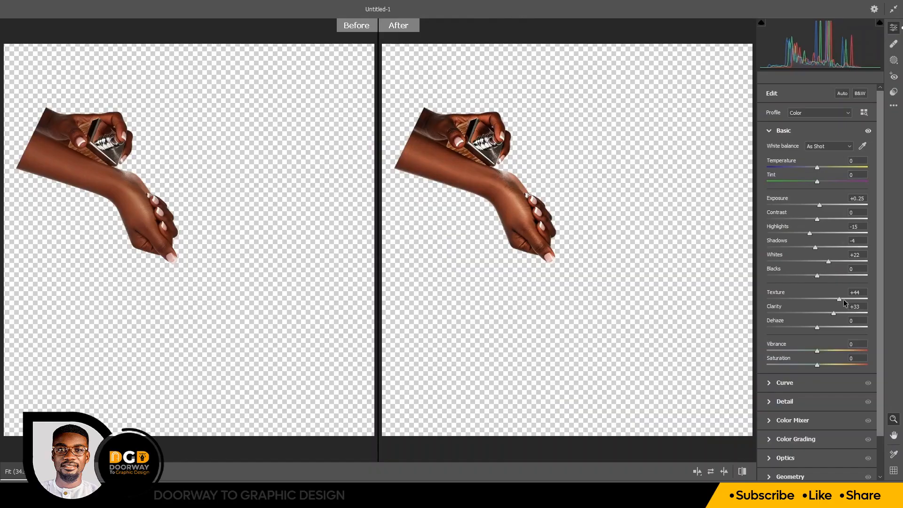
pyautogui.moveTo(844, 304); pyautogui.dragTo(880, 303)
pyautogui.moveTo(848, 314); pyautogui.dragTo(841, 314)
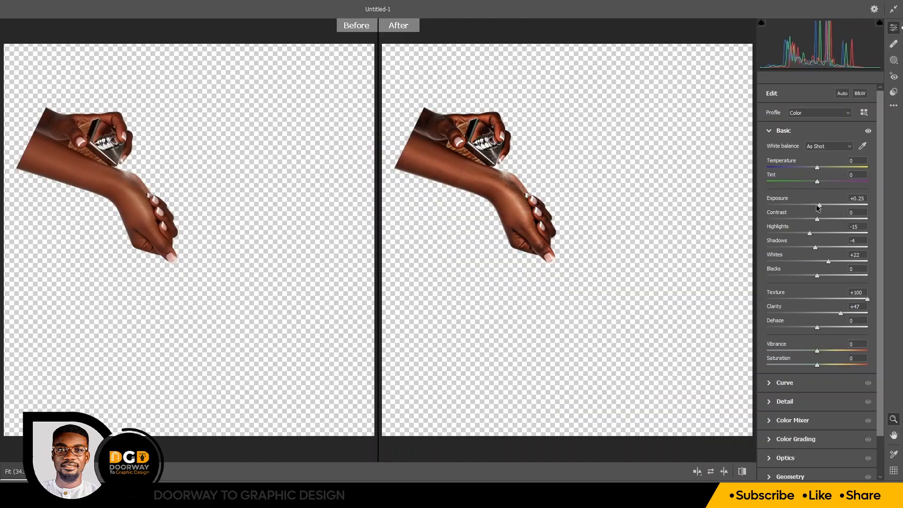
pyautogui.moveTo(819, 170); pyautogui.dragTo(819, 170)
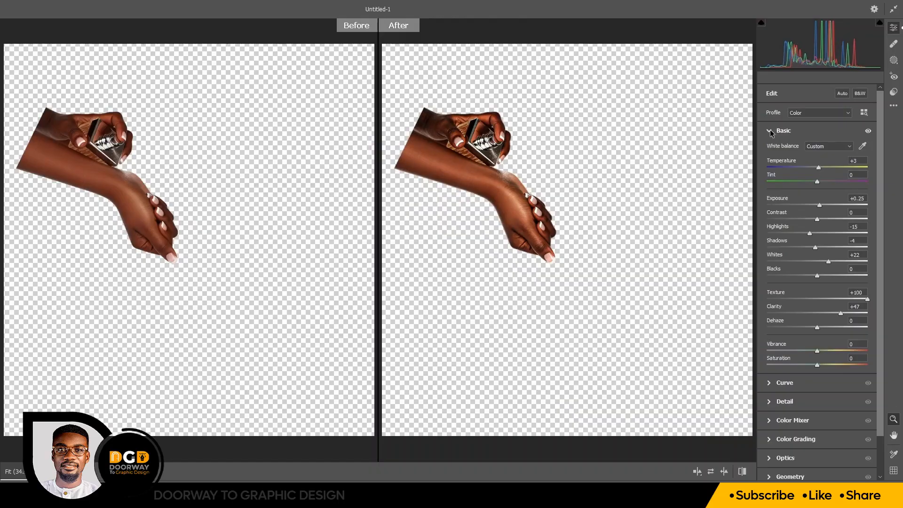
# - Set the hand's Sharpening to about 81 in the Camera Raw detail settings
pyautogui.click(772, 132)
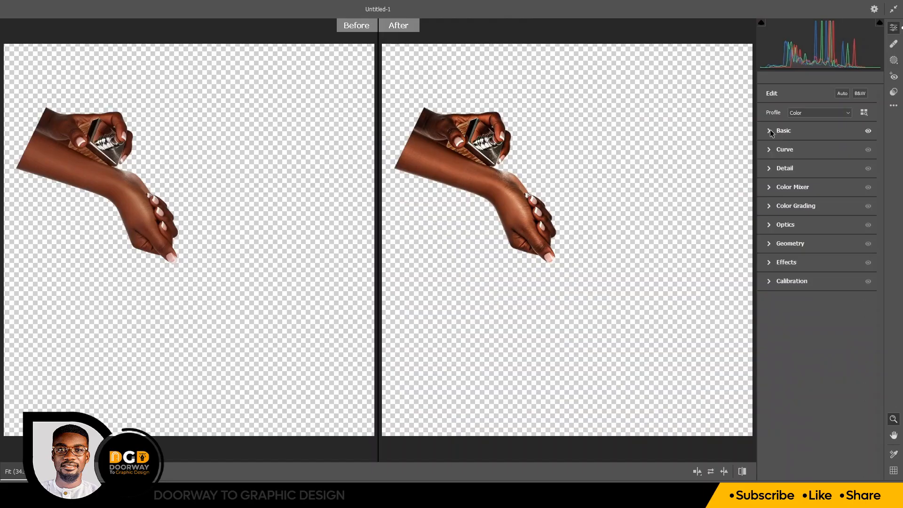
pyautogui.click(769, 170)
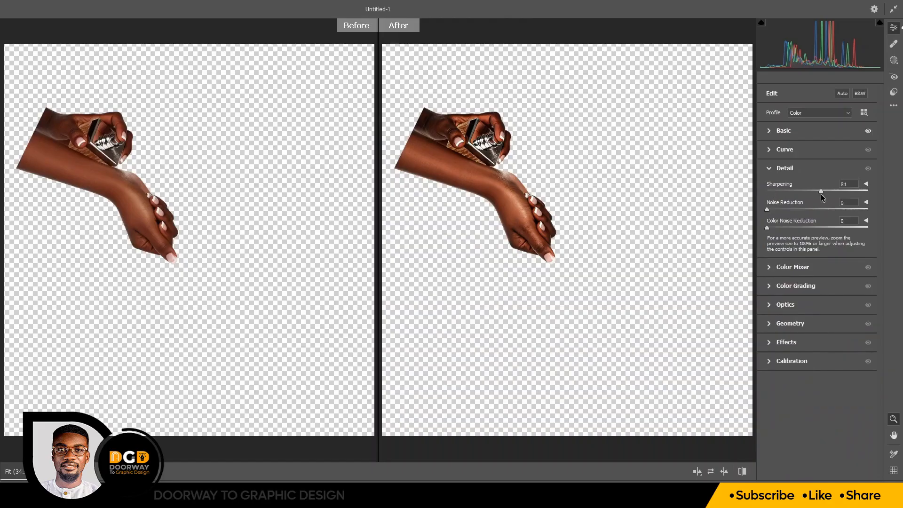
pyautogui.moveTo(821, 195); pyautogui.dragTo(820, 195)
# - Fine-tune the hand's tonal curve, starting with its Highlights, and apply the Camera Raw filter
pyautogui.click(770, 343)
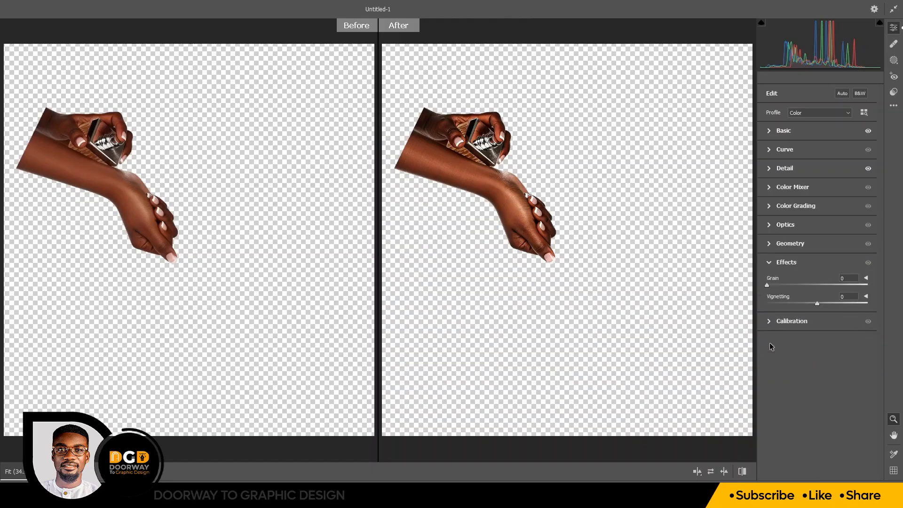
pyautogui.click(770, 151)
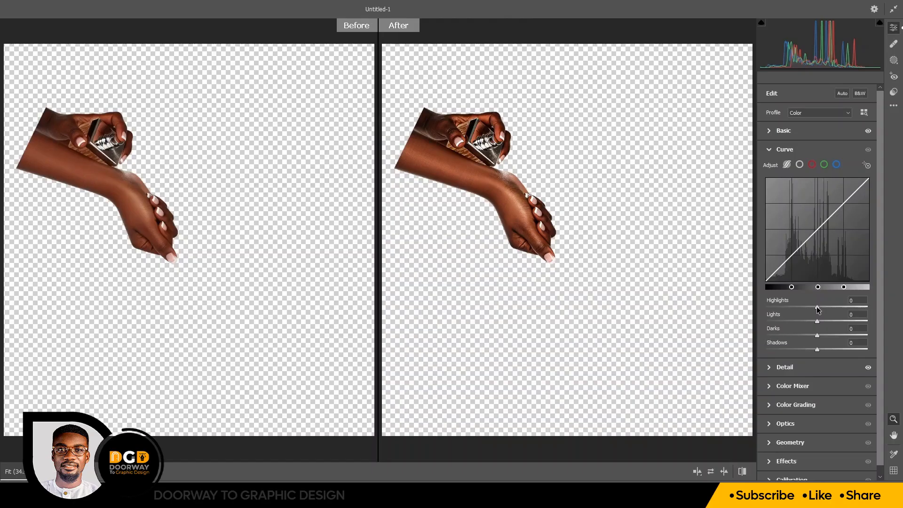
pyautogui.moveTo(818, 309); pyautogui.dragTo(820, 356)
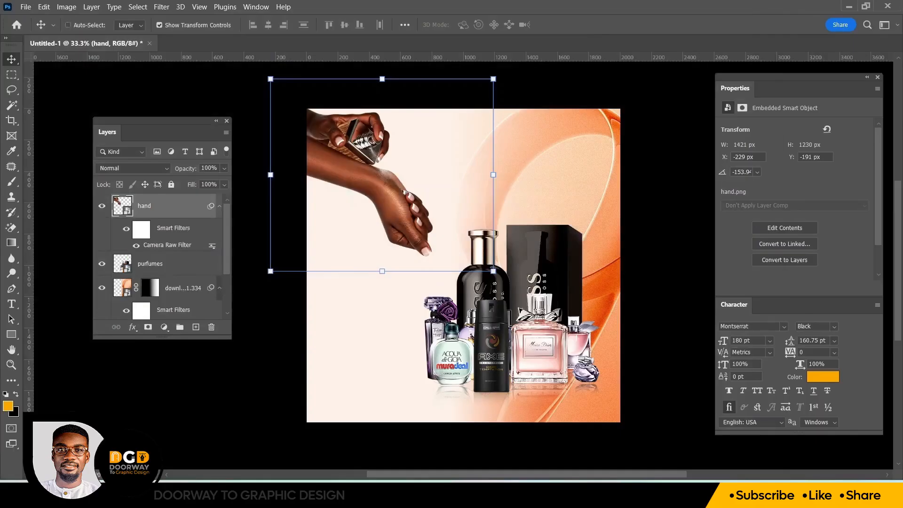
# - Compare the hand up close with and without its Camera Raw smart filter, leaving the filter on
pyautogui.scroll(1, 463, 258)
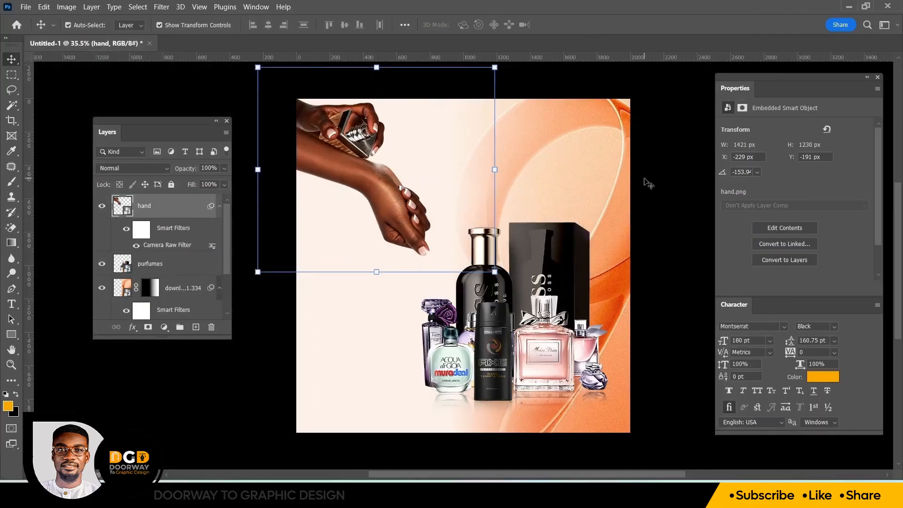
pyautogui.click(672, 168)
pyautogui.scroll(2, 671, 169)
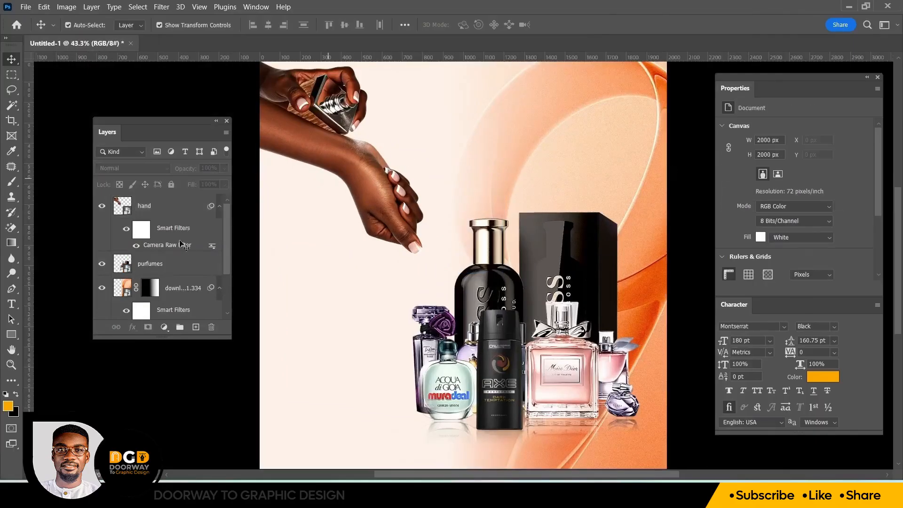
pyautogui.click(136, 246)
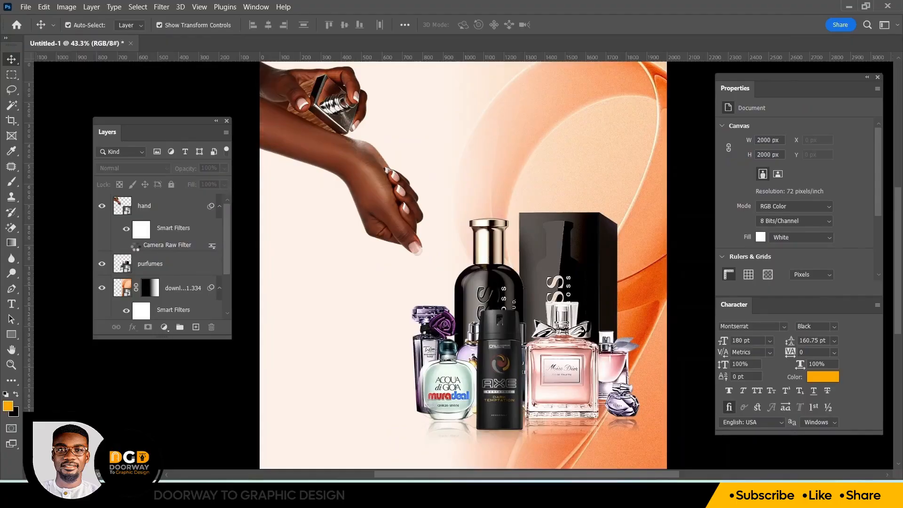
pyautogui.click(136, 246)
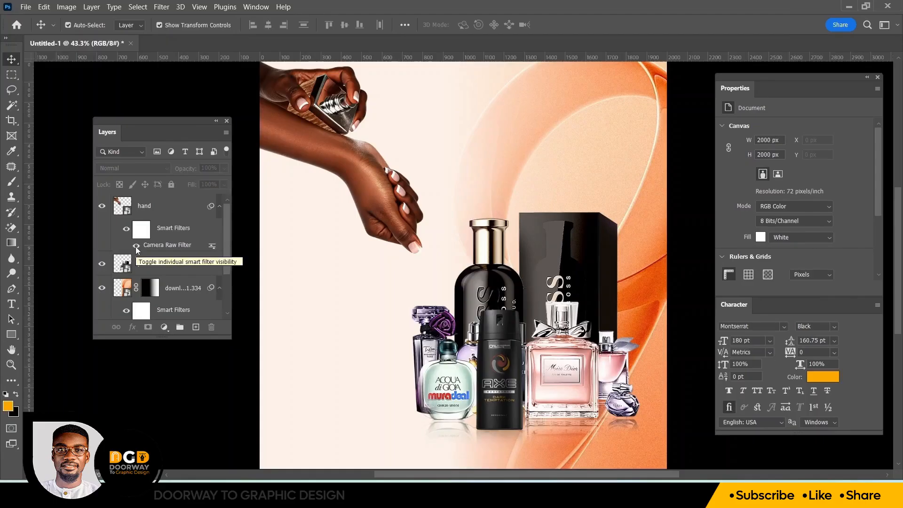
pyautogui.hotkey('ctrl', '-')
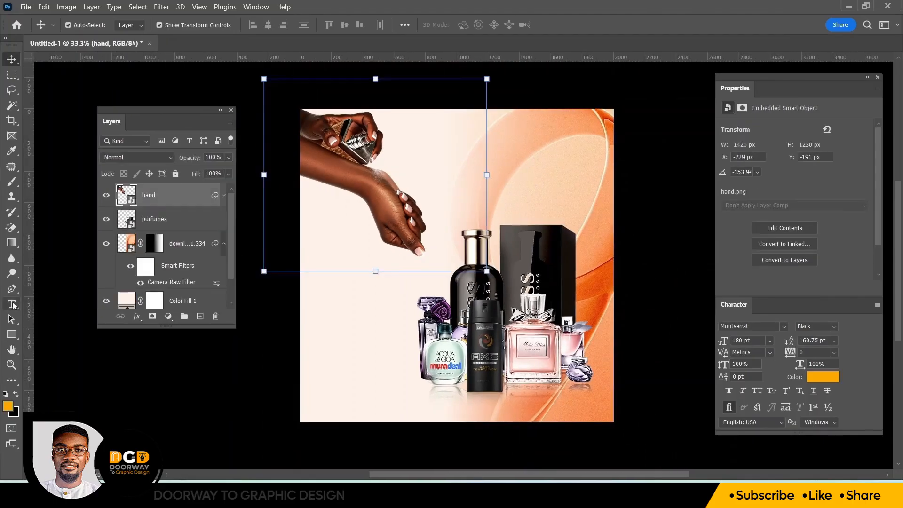
# - Add the headline text "Scent" between the hand and the orange ribbon, above the perfume bottles
pyautogui.click(11, 303)
pyautogui.click(52, 305)
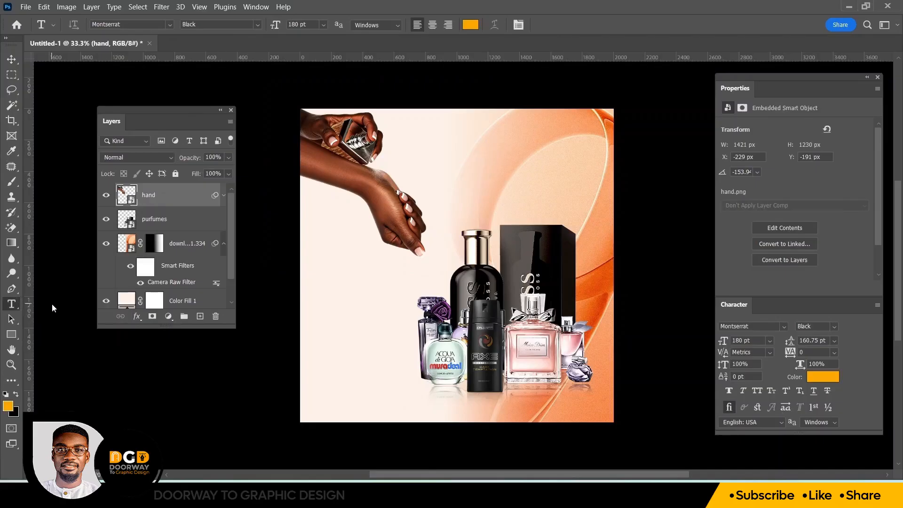
pyautogui.click(466, 191)
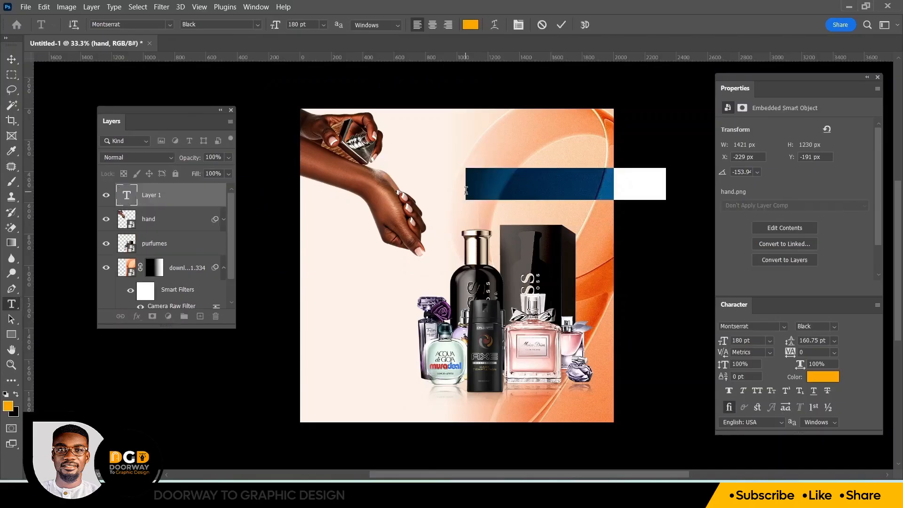
pyautogui.moveTo(622, 240); pyautogui.dragTo(565, 229)
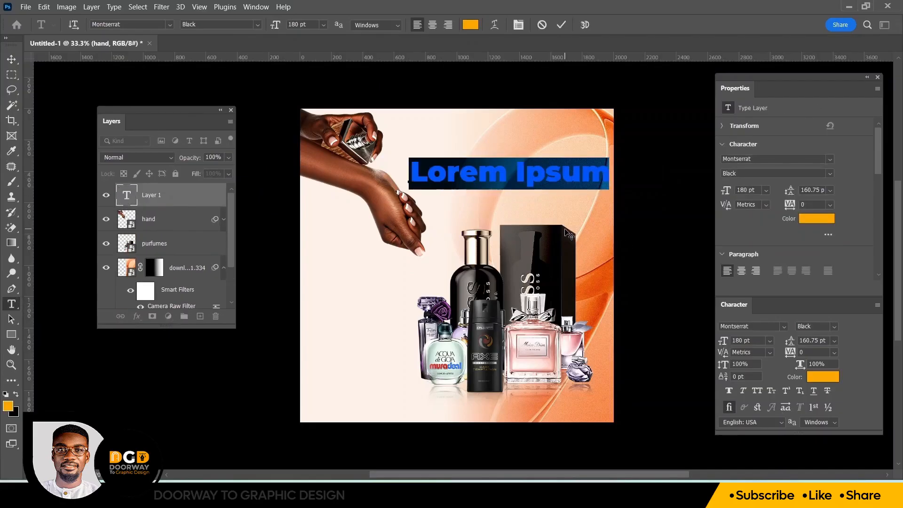
pyautogui.write('Scent')
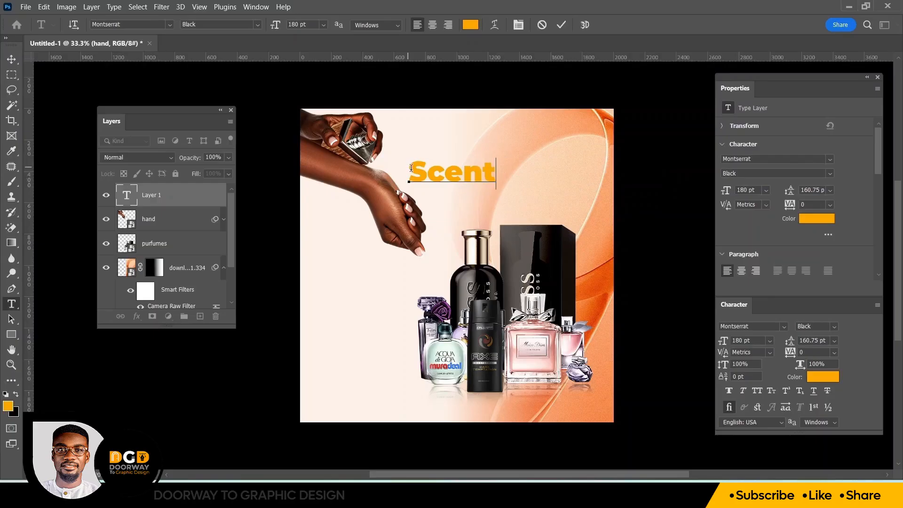
# - Set the font of the whole "Scent" headline to Anglera Regular
pyautogui.moveTo(408, 173); pyautogui.dragTo(547, 177)
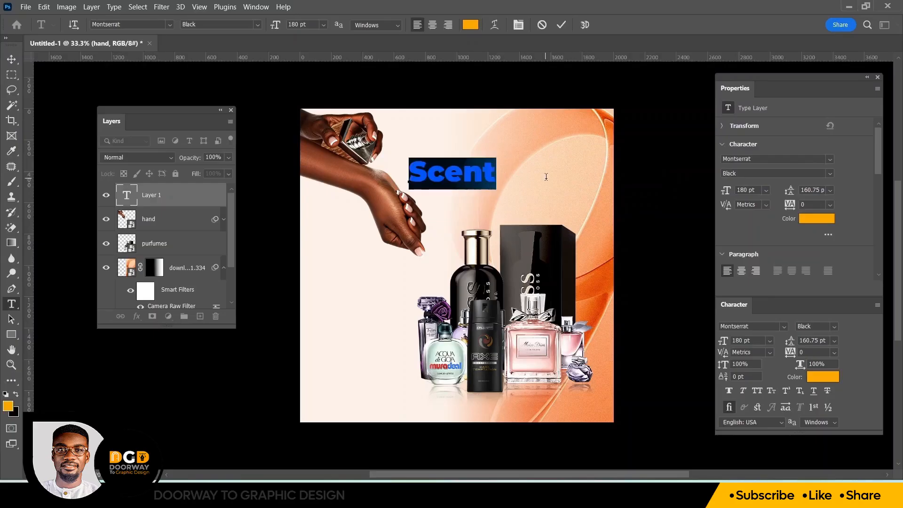
pyautogui.click(110, 25)
pyautogui.write('ang')
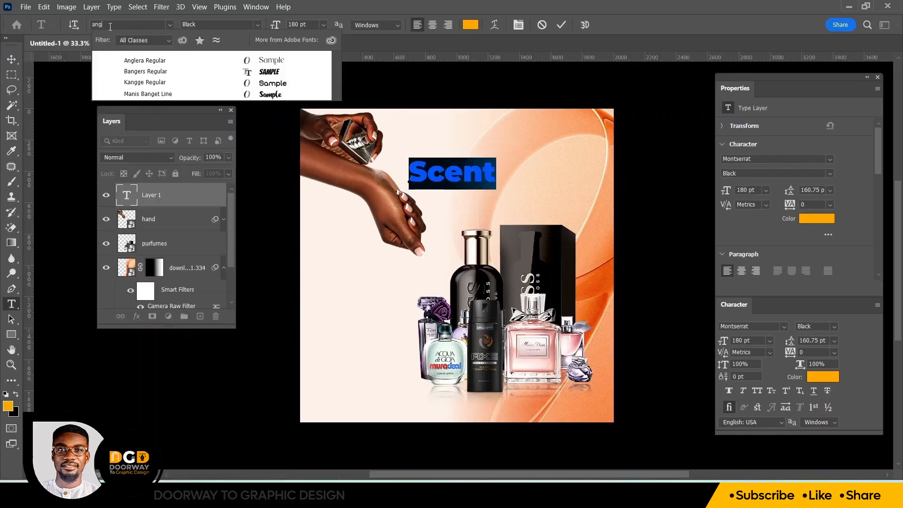
pyautogui.write('lera')
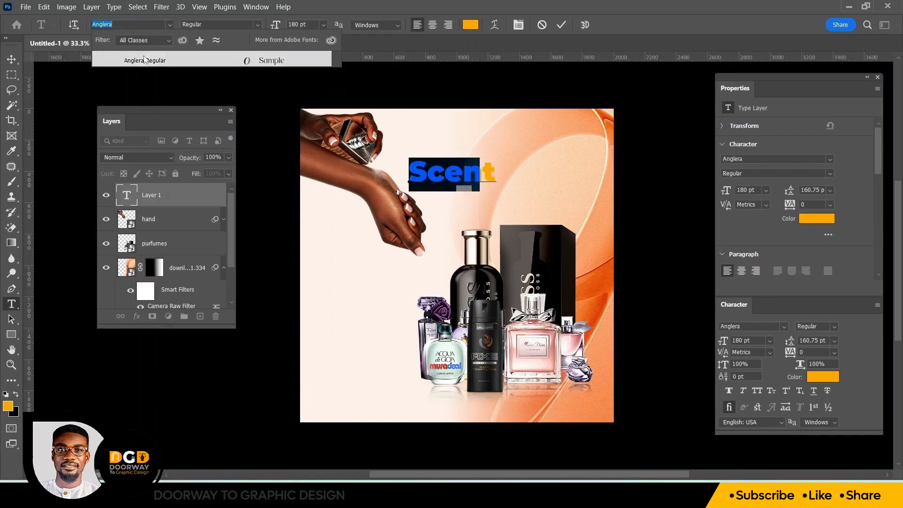
pyautogui.click(142, 61)
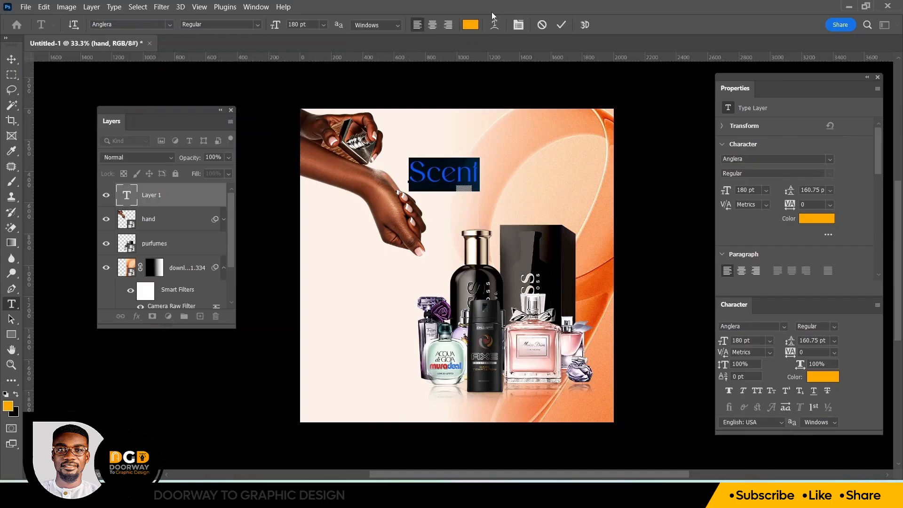
# - Recolor the "Scent" headline dark brown, 481d00, based on an orange hue sampled from the background
pyautogui.click(471, 25)
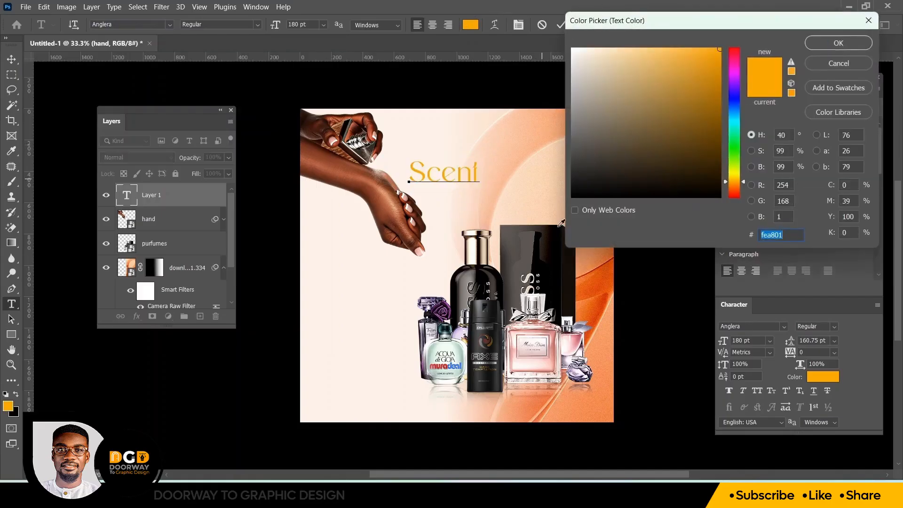
pyautogui.click(536, 133)
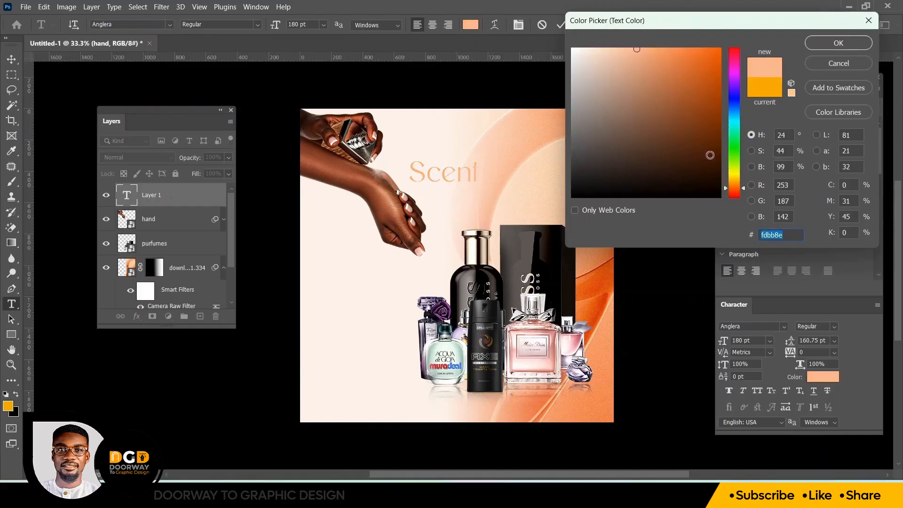
pyautogui.moveTo(710, 155); pyautogui.dragTo(729, 156)
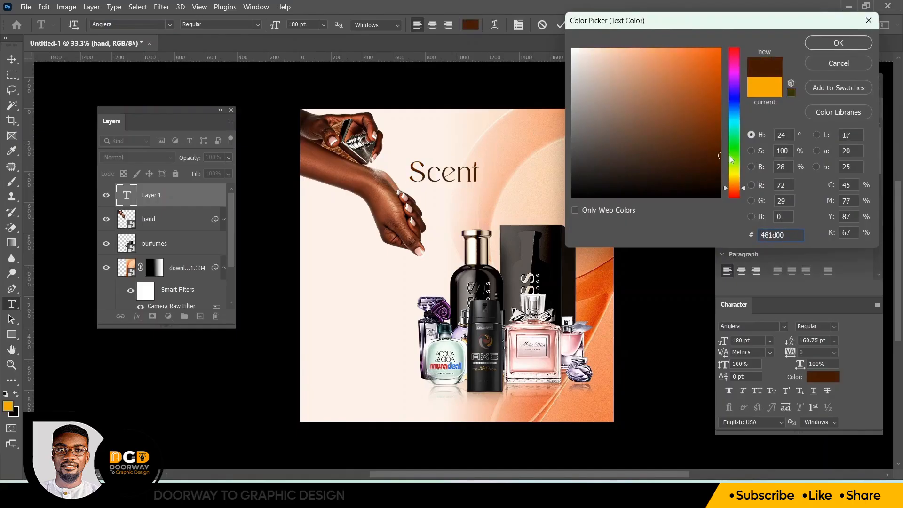
pyautogui.click(823, 43)
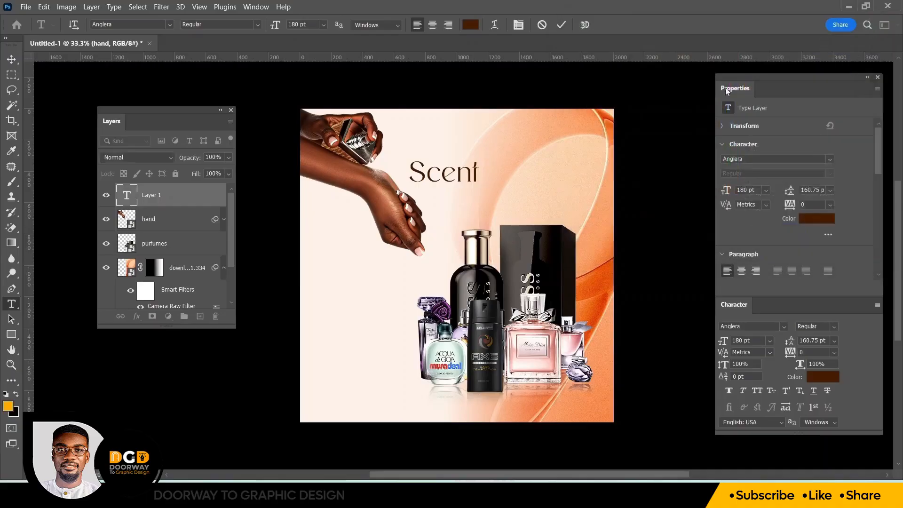
# - Move the headline over the ribbon above the black box and apply Stylistic Alternates to its letter "n"
pyautogui.moveTo(513, 176); pyautogui.dragTo(588, 192)
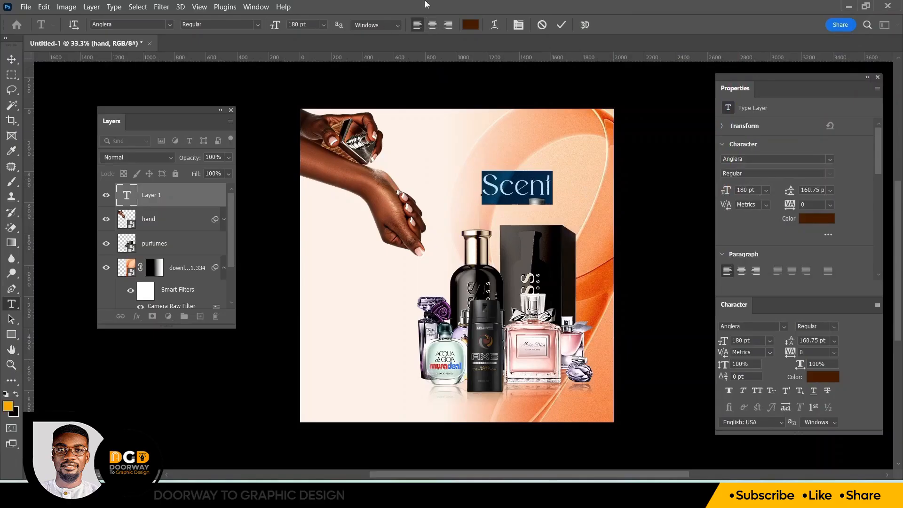
pyautogui.moveTo(530, 186); pyautogui.dragTo(547, 187)
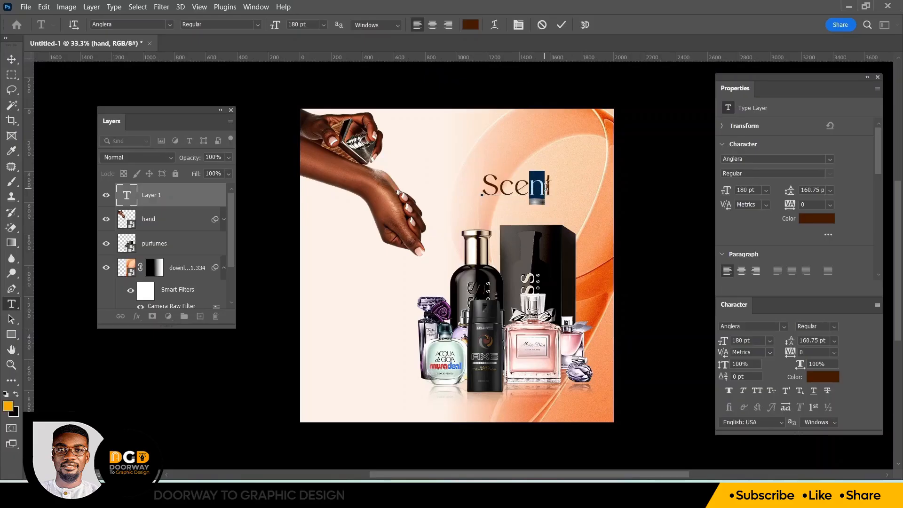
pyautogui.scroll(2, 546, 188)
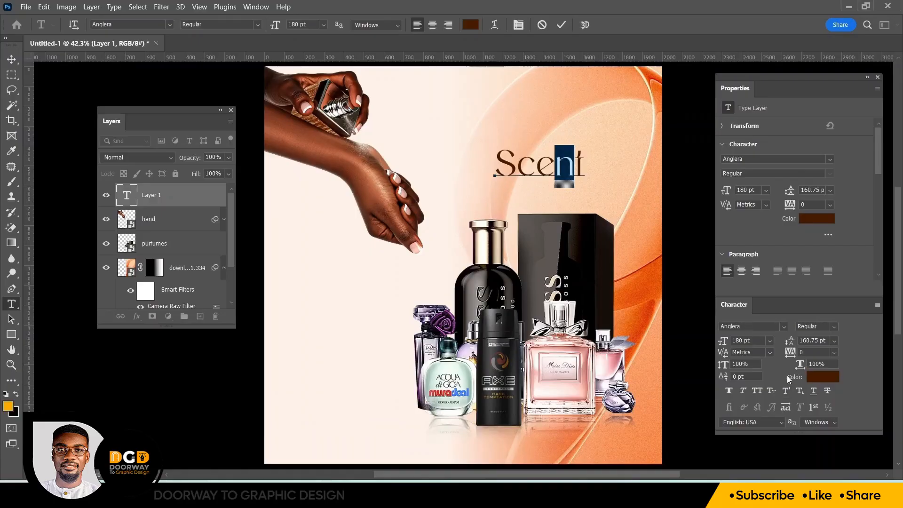
pyautogui.click(788, 410)
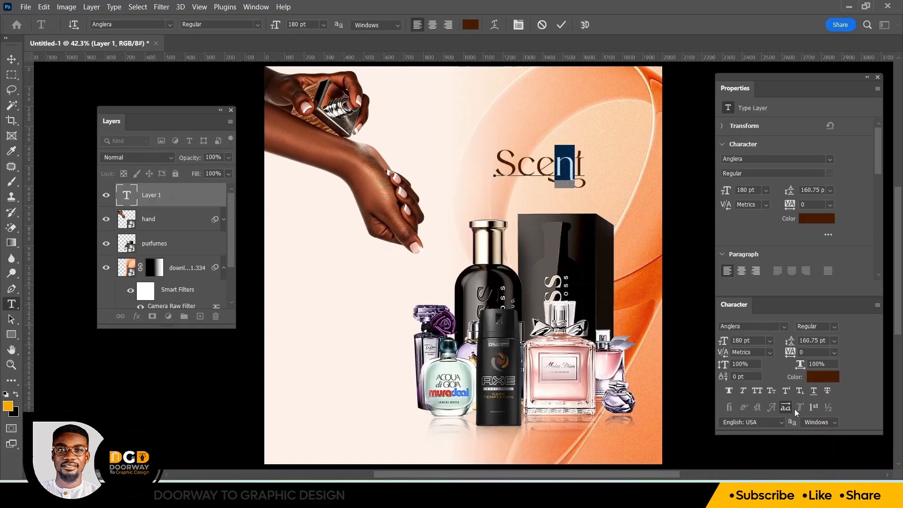
pyautogui.click(562, 24)
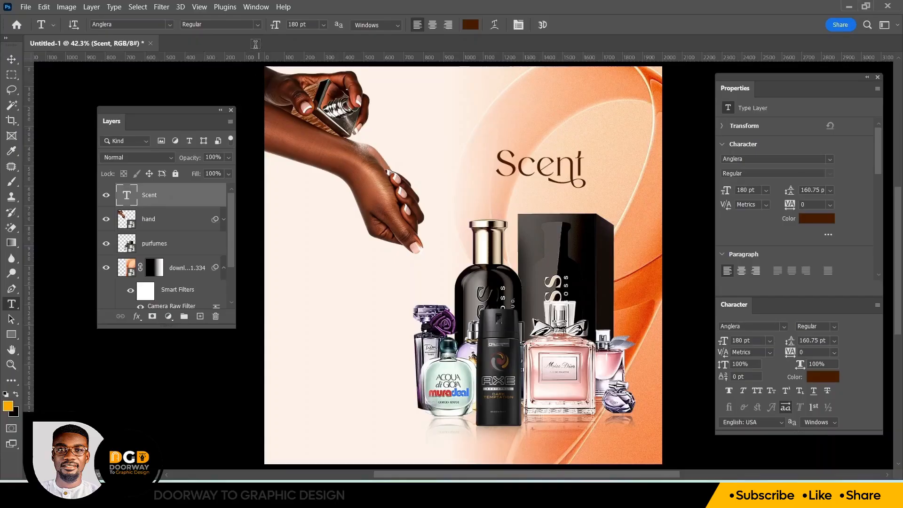
# - Scale the "Scent" headline to about 140% and position it just above the perfume bottles
pyautogui.click(256, 7)
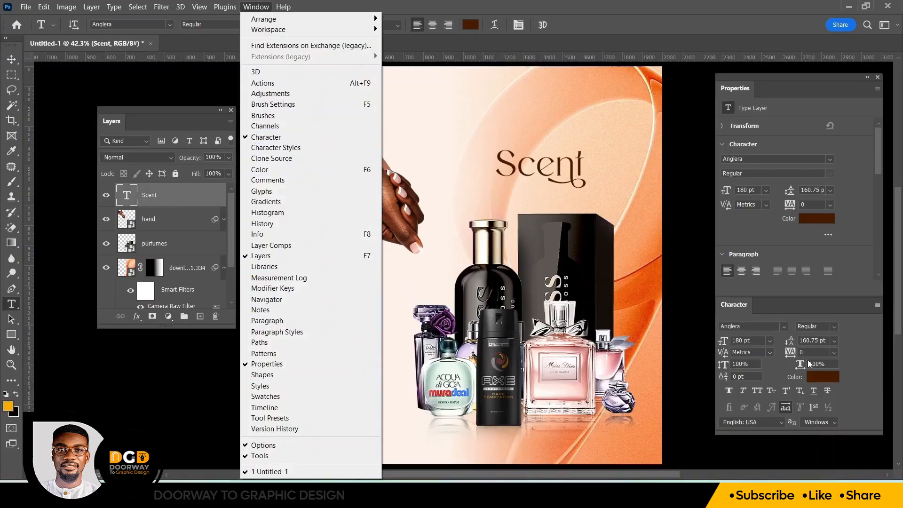
pyautogui.click(11, 59)
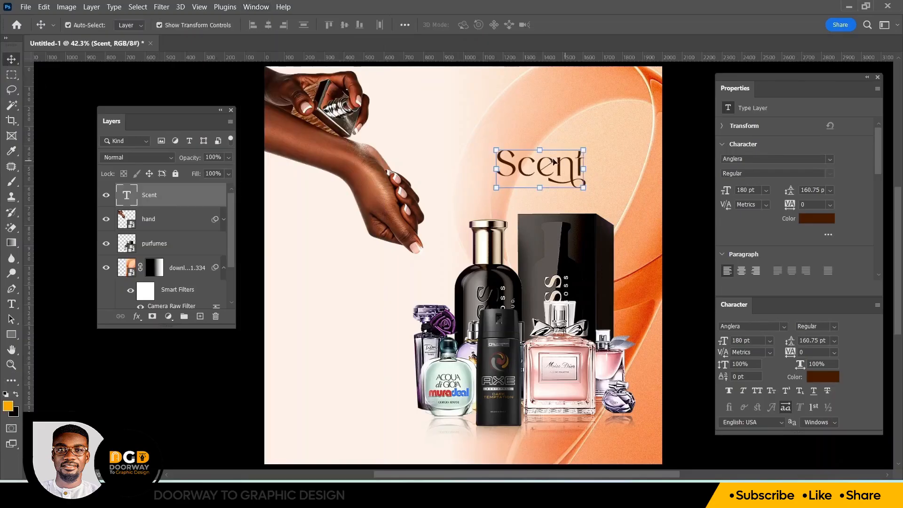
pyautogui.moveTo(478, 140); pyautogui.dragTo(453, 131)
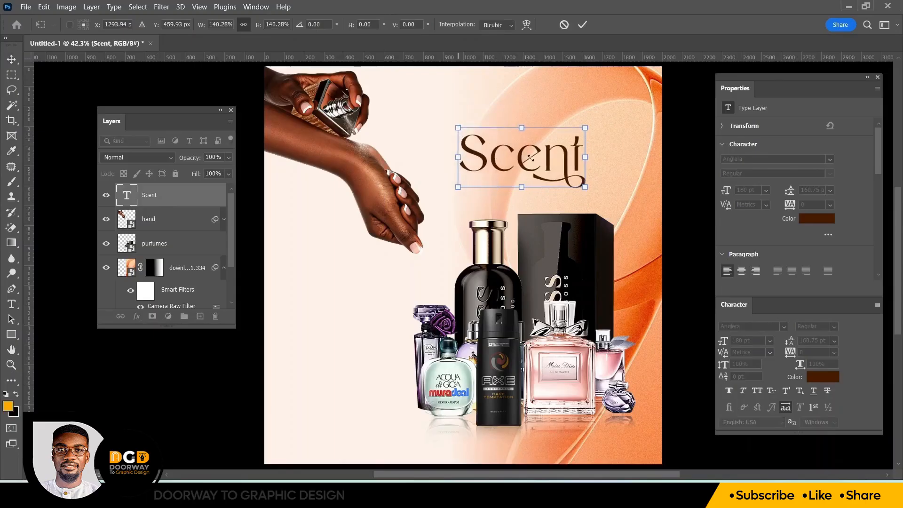
pyautogui.moveTo(569, 167); pyautogui.dragTo(576, 173)
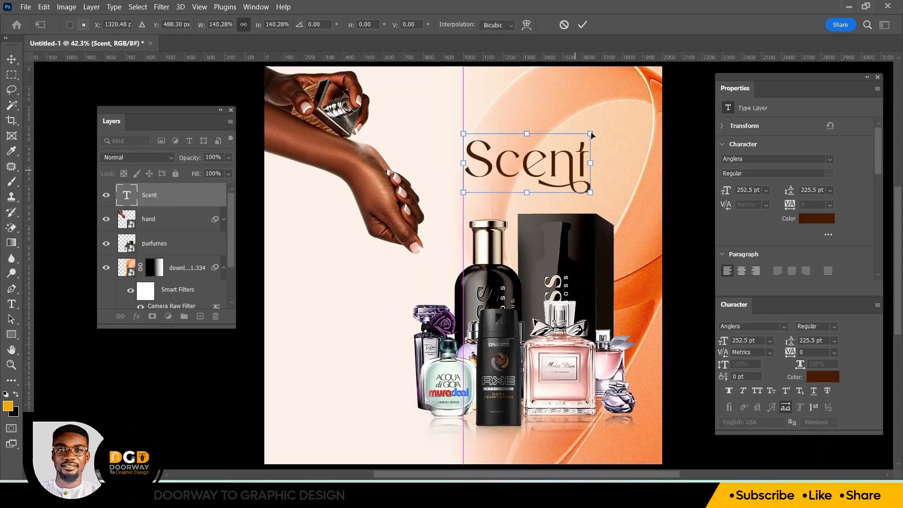
pyautogui.click(584, 26)
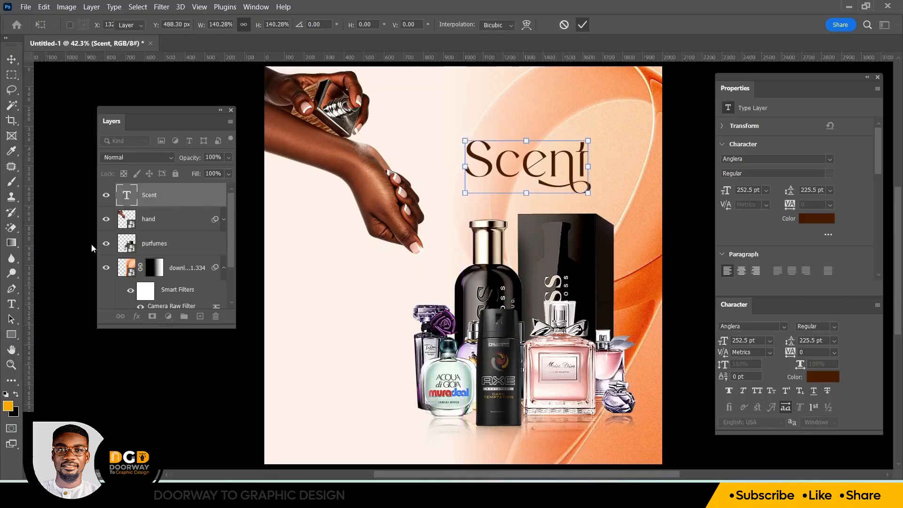
# - Draw a rectangle about 380 x 129 px above the "Scent" headline and fill it with the headline's dark brown
pyautogui.click(15, 337)
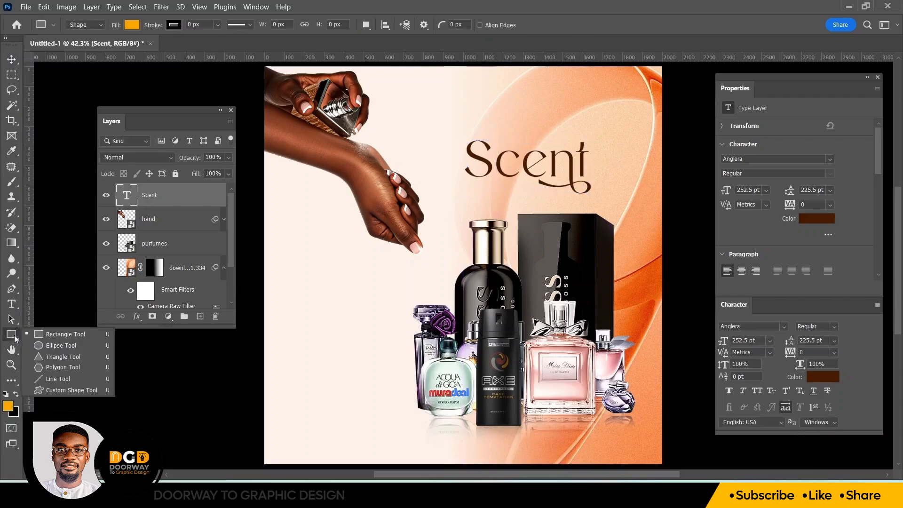
pyautogui.click(44, 338)
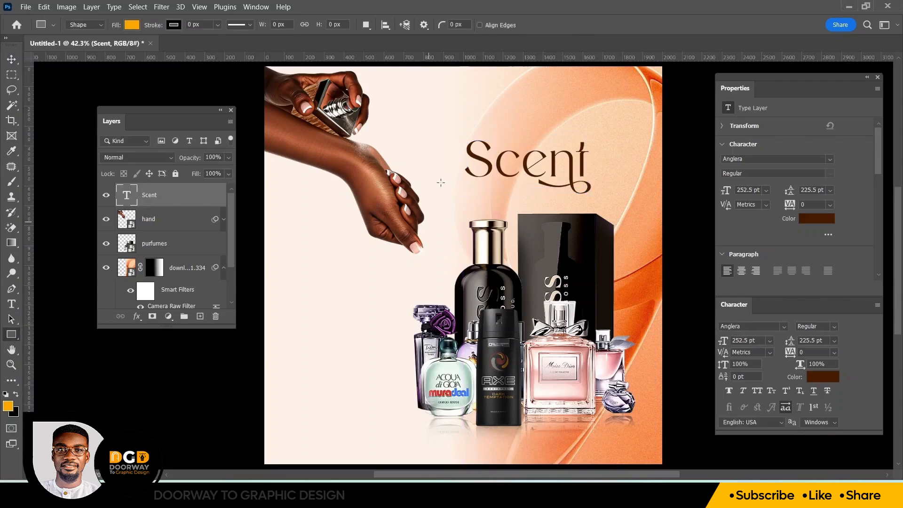
pyautogui.moveTo(499, 121); pyautogui.dragTo(574, 146)
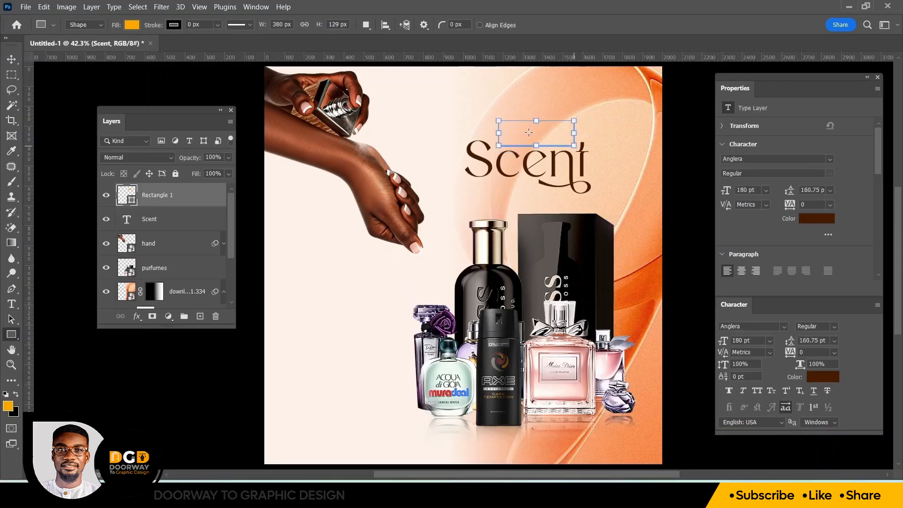
pyautogui.doubleClick(134, 201)
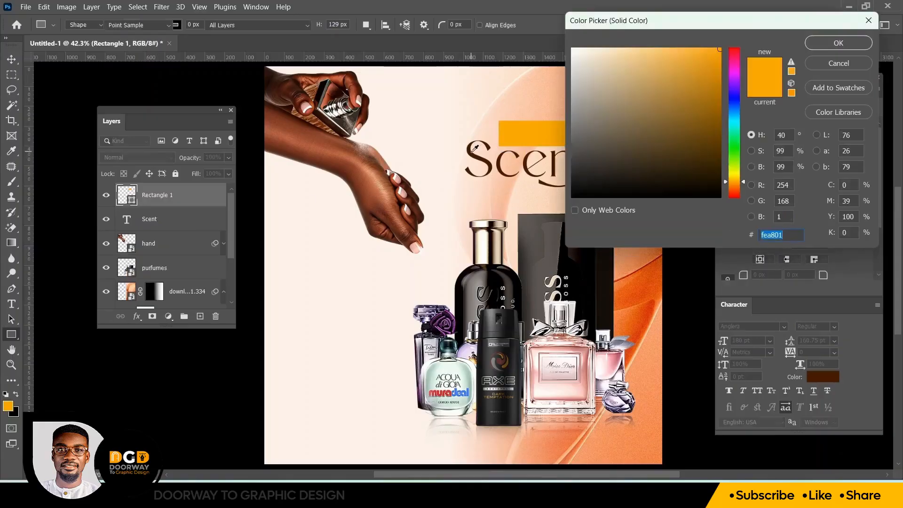
pyautogui.click(472, 150)
pyautogui.press('Return')
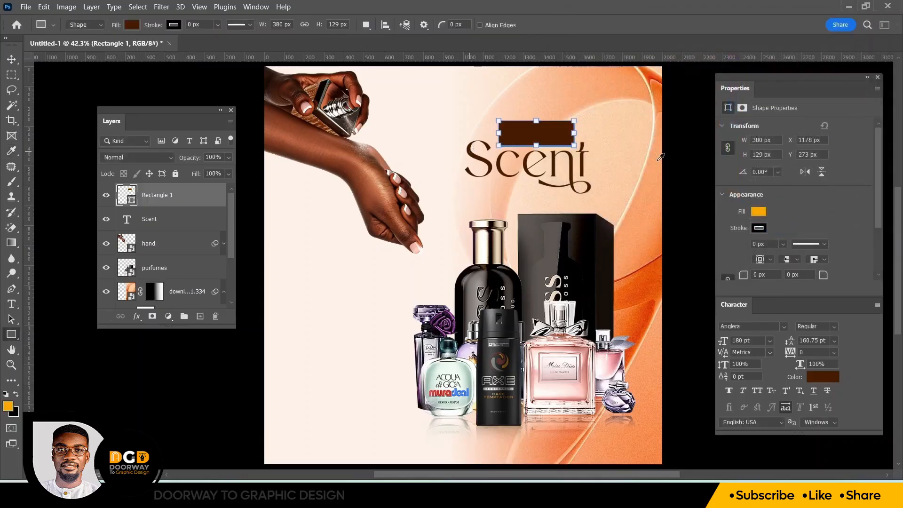
# - Round all corners of the brown rectangle to a radius of about 29 px
pyautogui.hotkey('ctrl', '+')
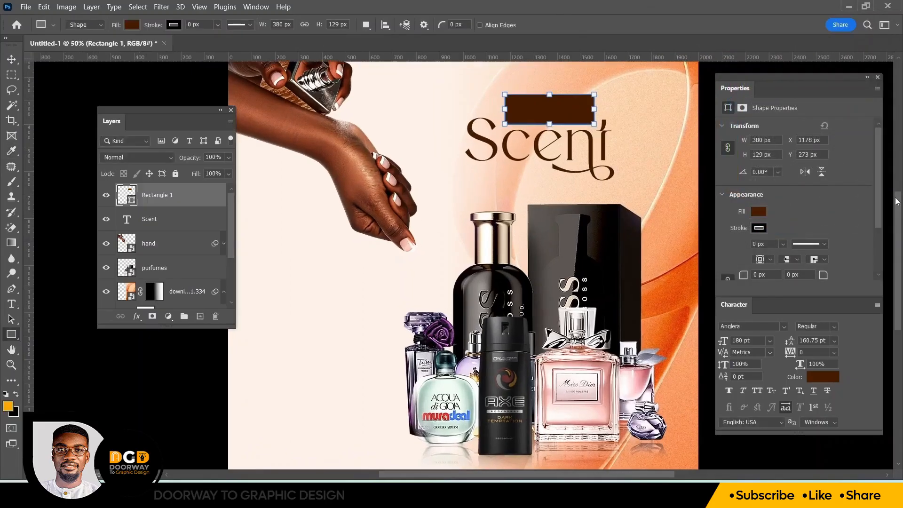
pyautogui.hotkey('ctrl', '+')
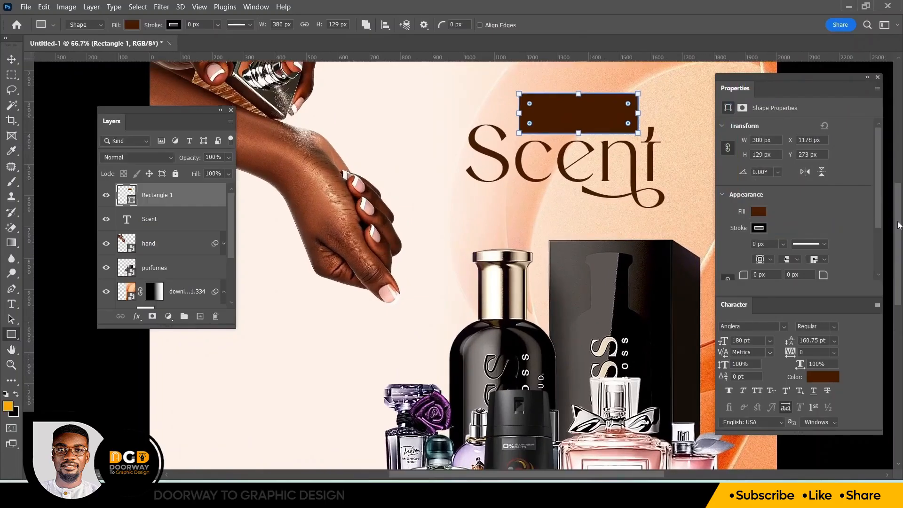
pyautogui.moveTo(898, 224); pyautogui.dragTo(899, 207)
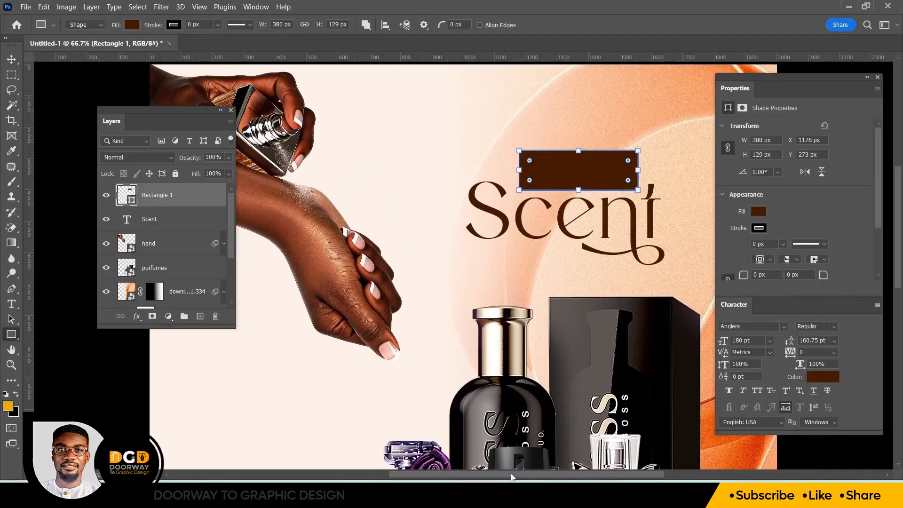
pyautogui.moveTo(513, 475); pyautogui.dragTo(546, 475)
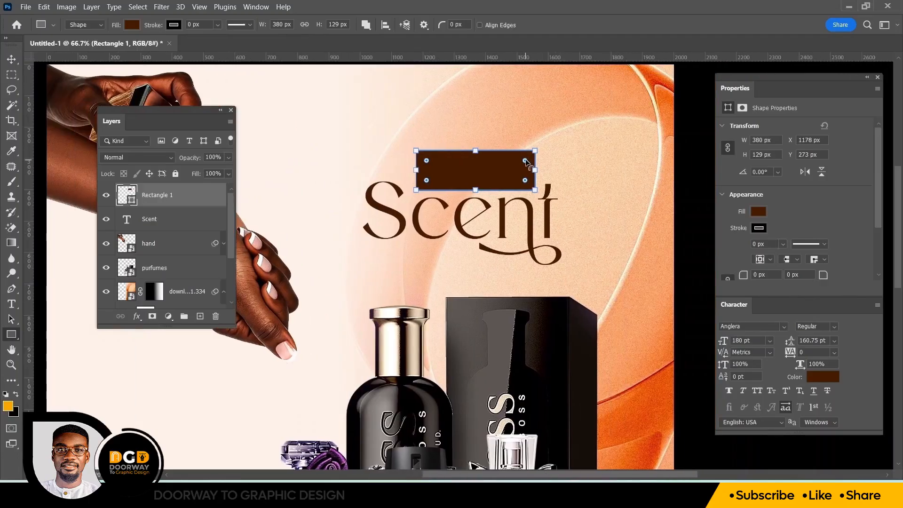
pyautogui.moveTo(527, 162); pyautogui.dragTo(527, 162)
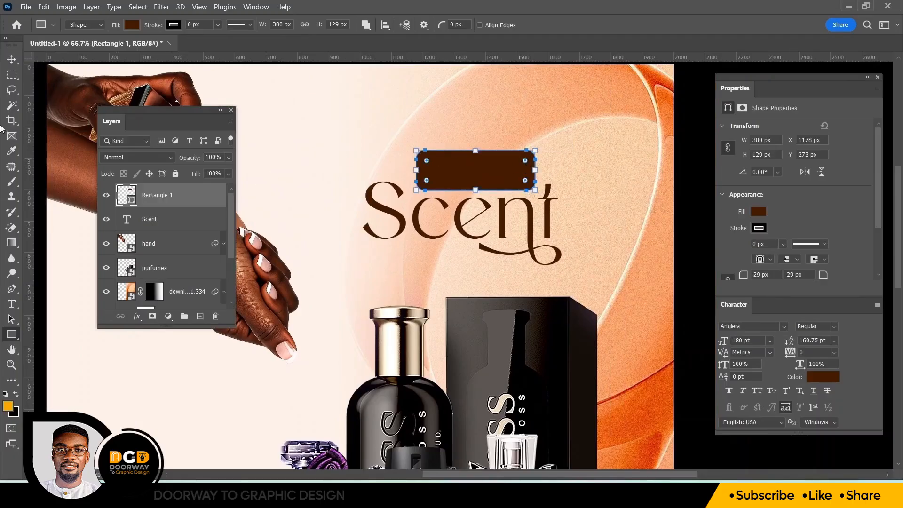
# - Warp the brown rectangle so its upper edge dips slightly inward, and apply the transform
pyautogui.click(14, 60)
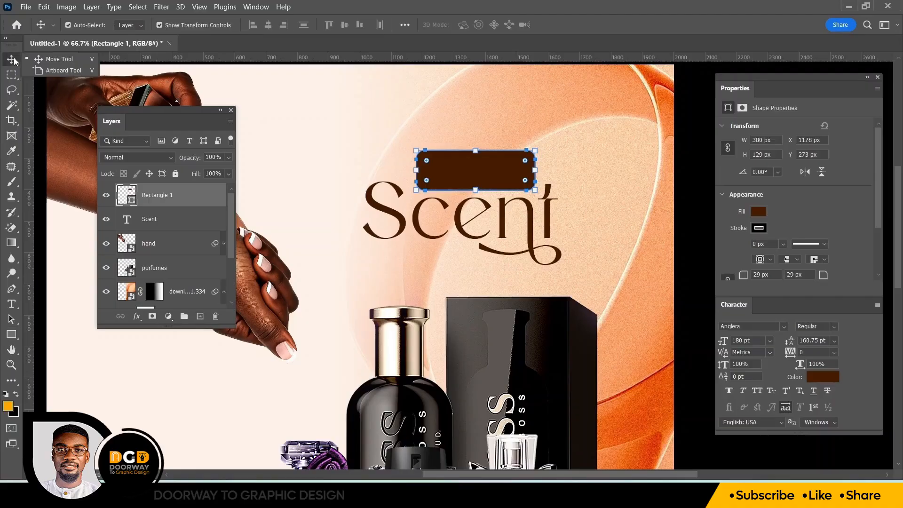
pyautogui.click(42, 59)
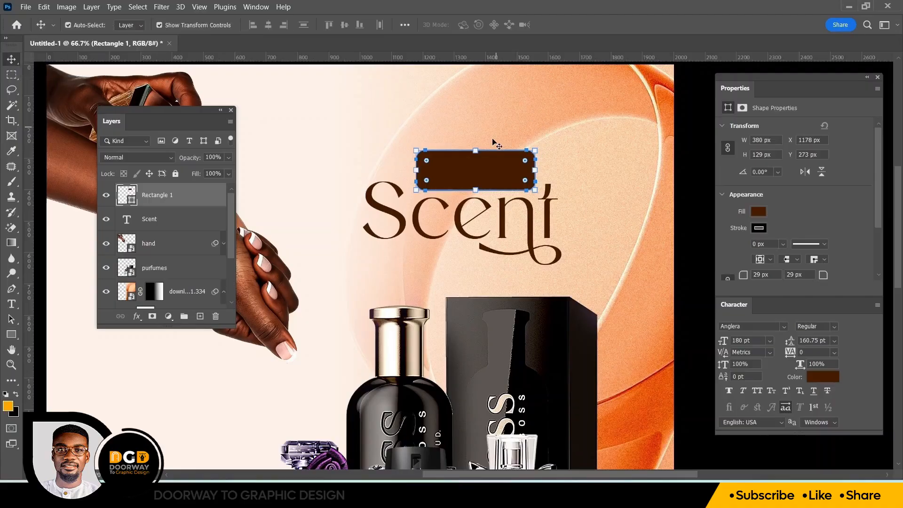
pyautogui.click(476, 151)
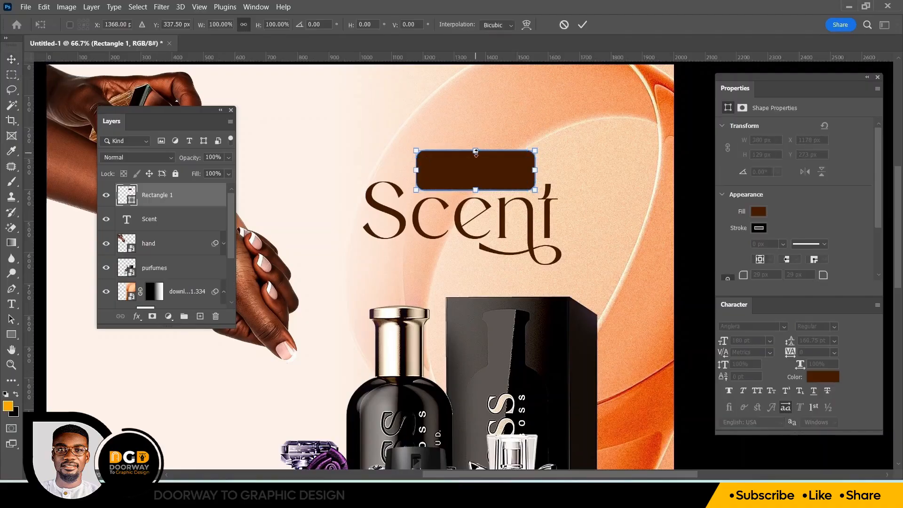
pyautogui.click(526, 26)
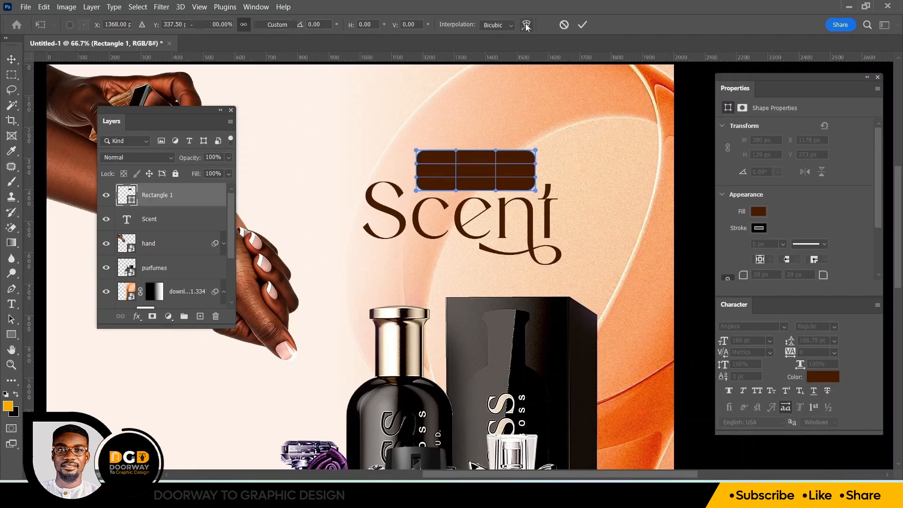
pyautogui.moveTo(484, 147); pyautogui.dragTo(492, 167)
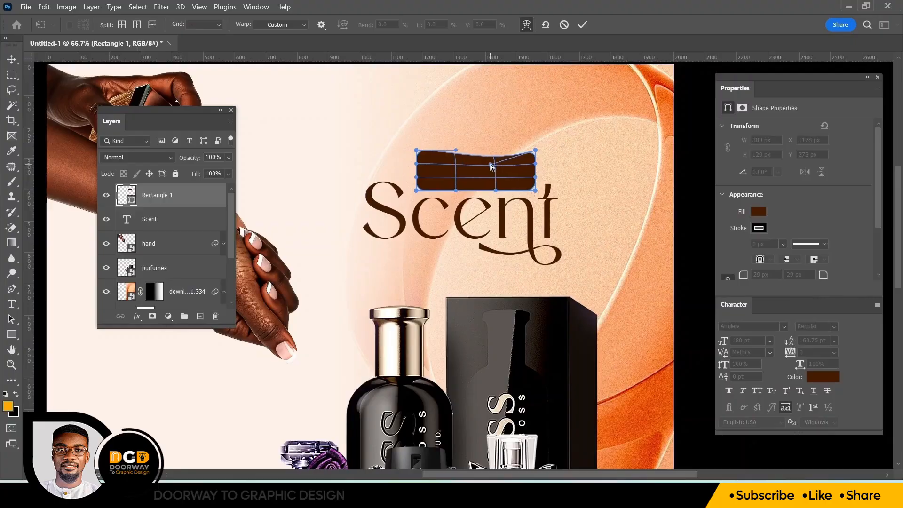
pyautogui.click(583, 25)
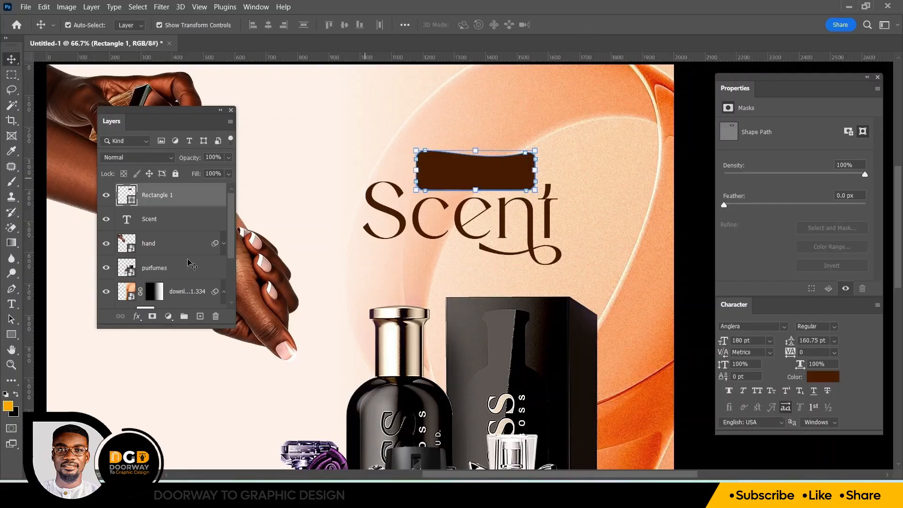
# - Add a text layer reading "Nasia's" in the blank area above the brown rectangle
pyautogui.click(12, 305)
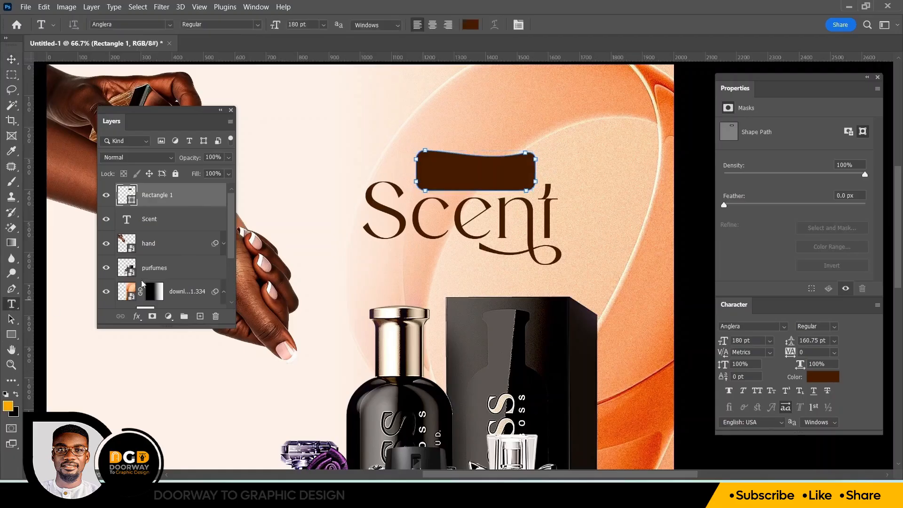
pyautogui.click(352, 127)
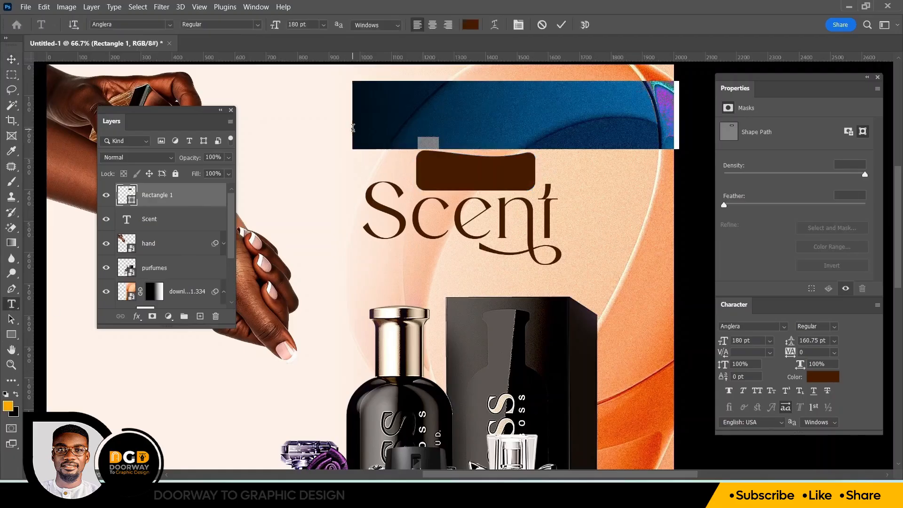
pyautogui.write('NA')
pyautogui.press('BackSpace')
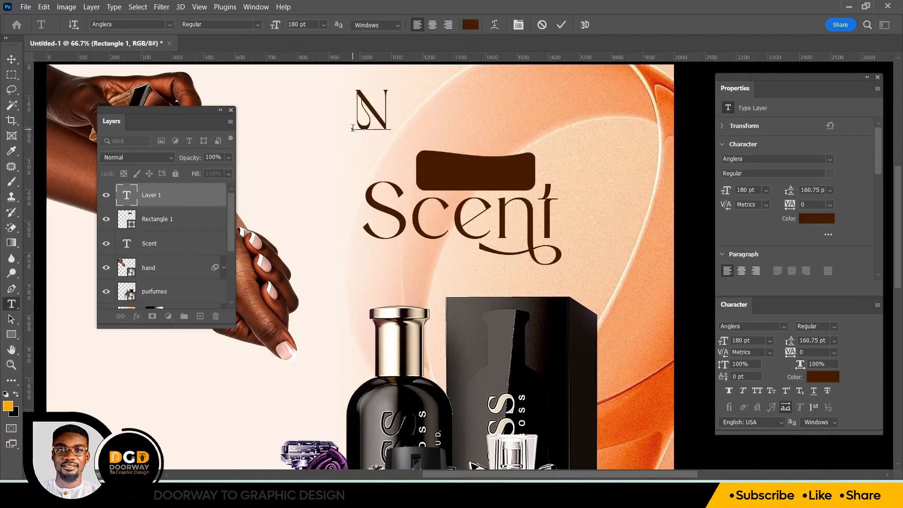
pyautogui.write("sia's")
pyautogui.click(393, 116)
pyautogui.write('a')
# - Set all of the "Nasia's" text in Halfre Regular at 111 pt and move it onto the brown rectangle
pyautogui.hotkey('ctrl', 'a')
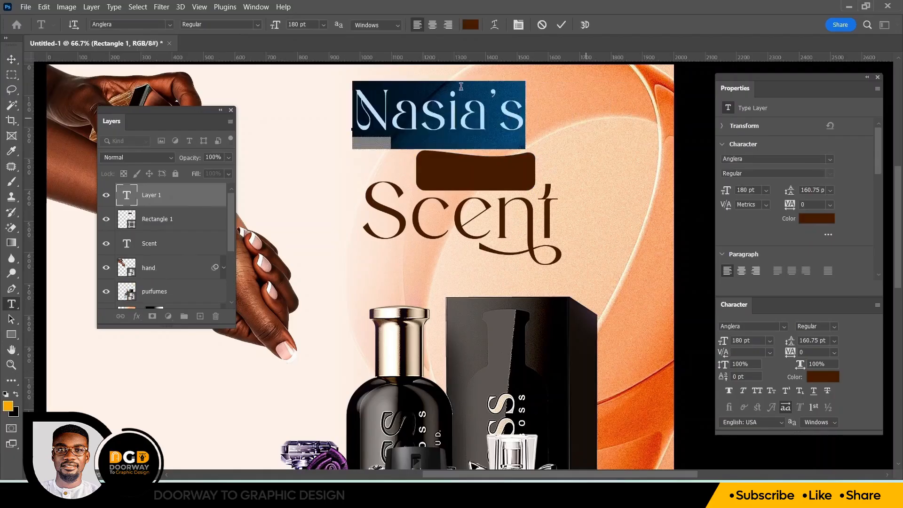
pyautogui.click(106, 23)
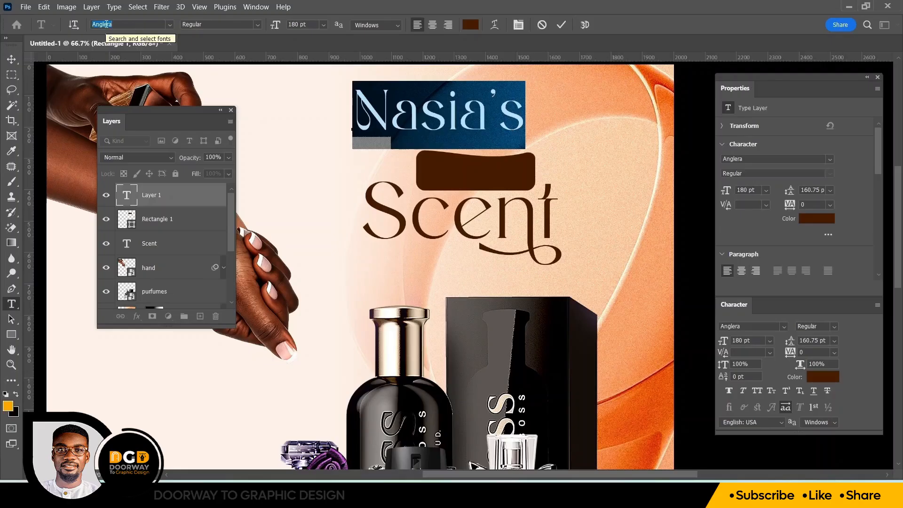
pyautogui.write('halfre')
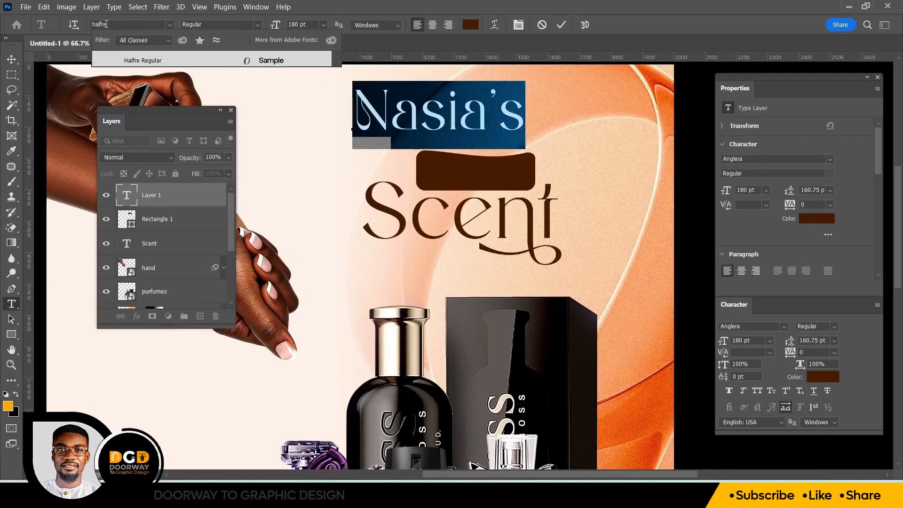
pyautogui.click(285, 61)
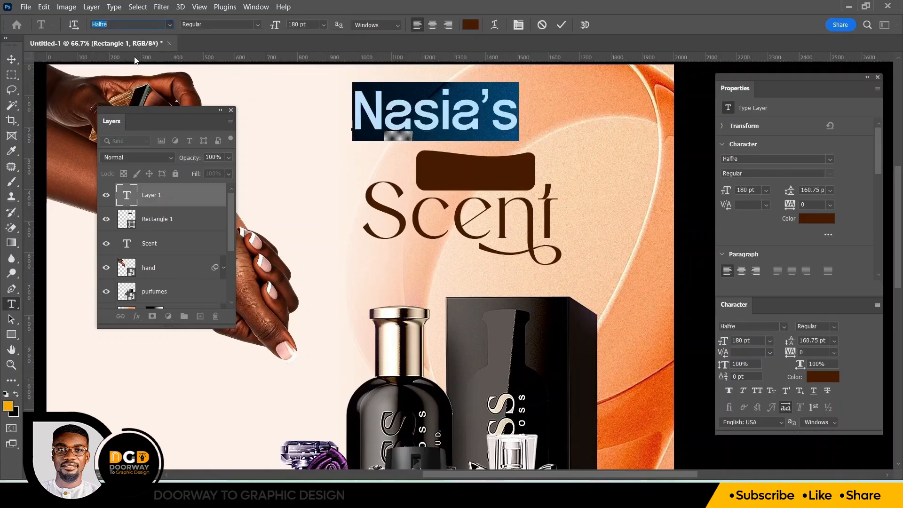
pyautogui.moveTo(278, 27); pyautogui.dragTo(237, 30)
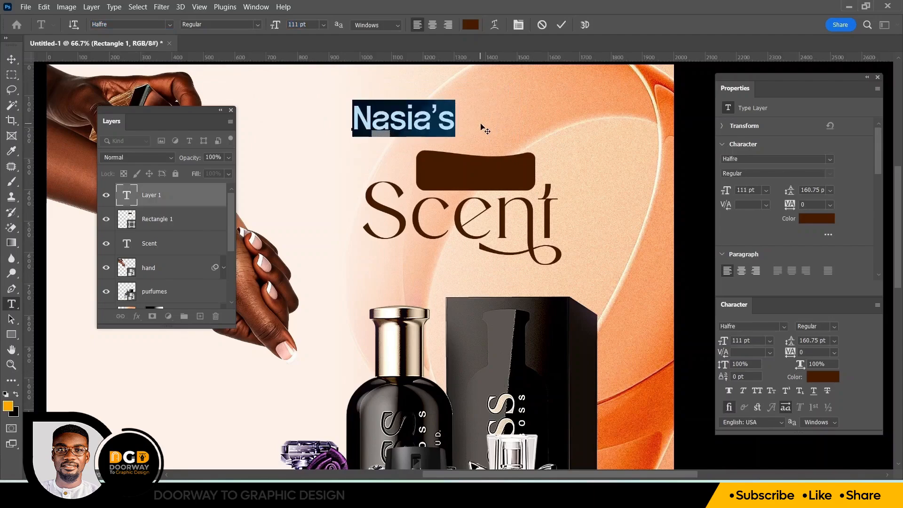
pyautogui.moveTo(483, 128); pyautogui.dragTo(545, 184)
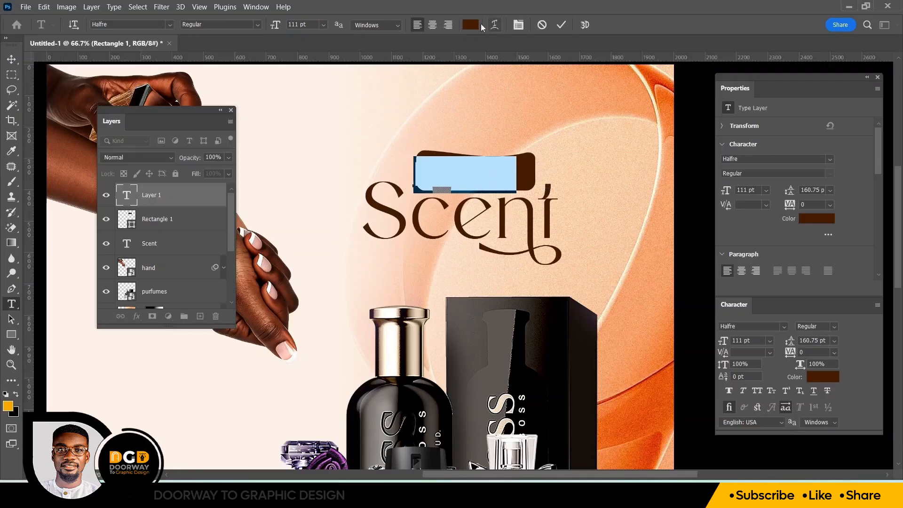
# - Colour the "Nasia's" text with the flyer's cream background colour, fff3ea
pyautogui.click(471, 25)
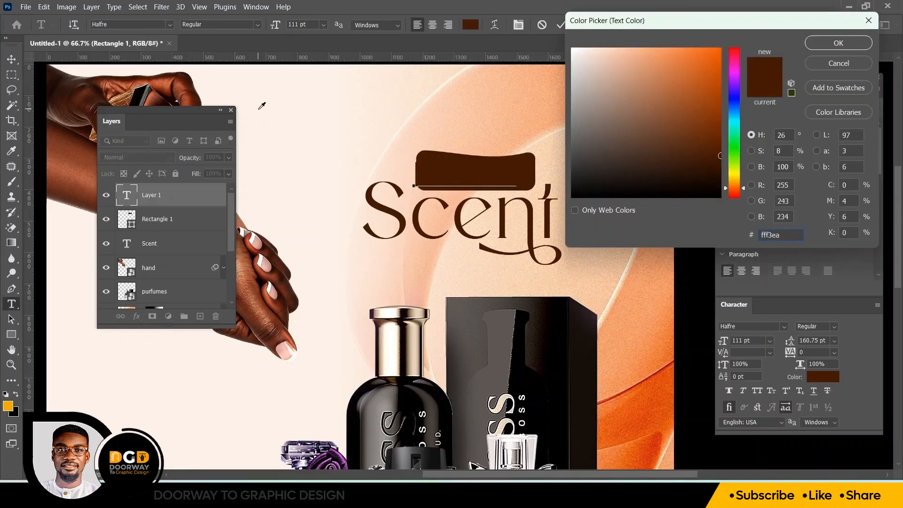
pyautogui.click(262, 106)
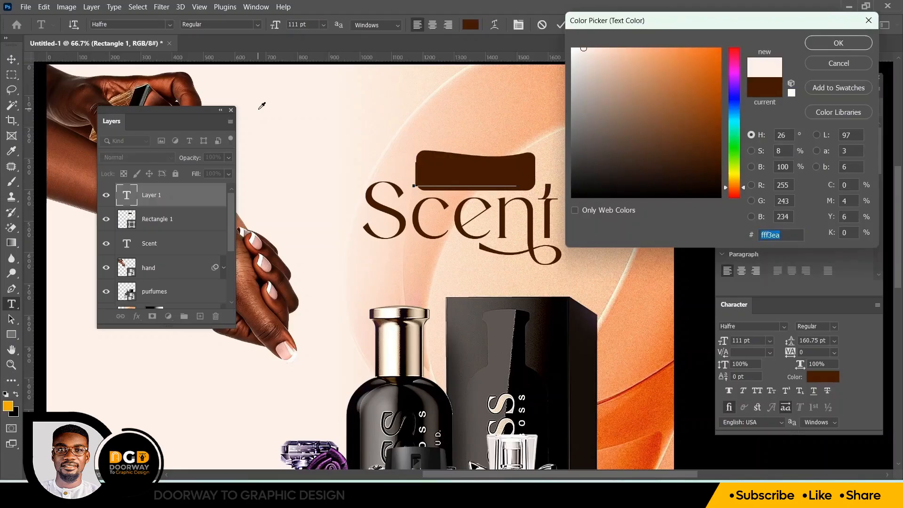
pyautogui.click(838, 43)
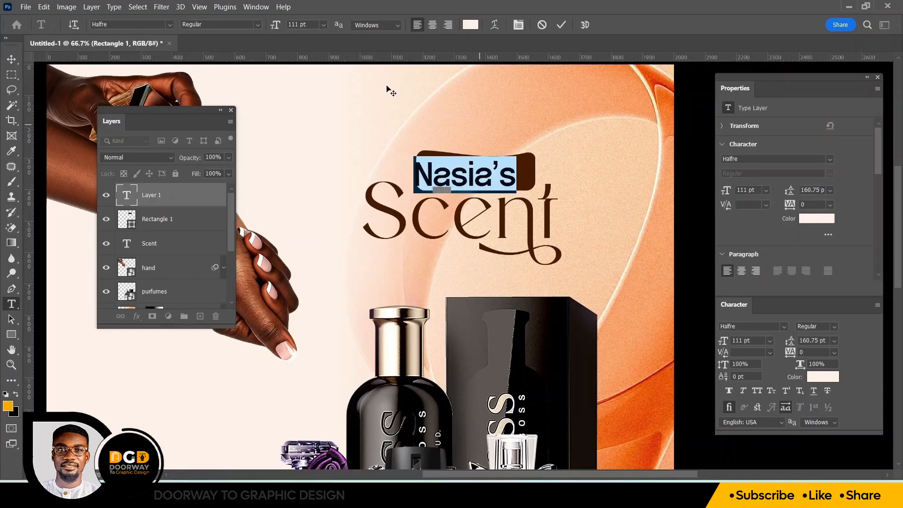
# - Set the "Nasia's" text size to 99 pt and centre it inside the brown rectangle
pyautogui.moveTo(280, 28); pyautogui.dragTo(274, 29)
pyautogui.moveTo(536, 186); pyautogui.dragTo(552, 184)
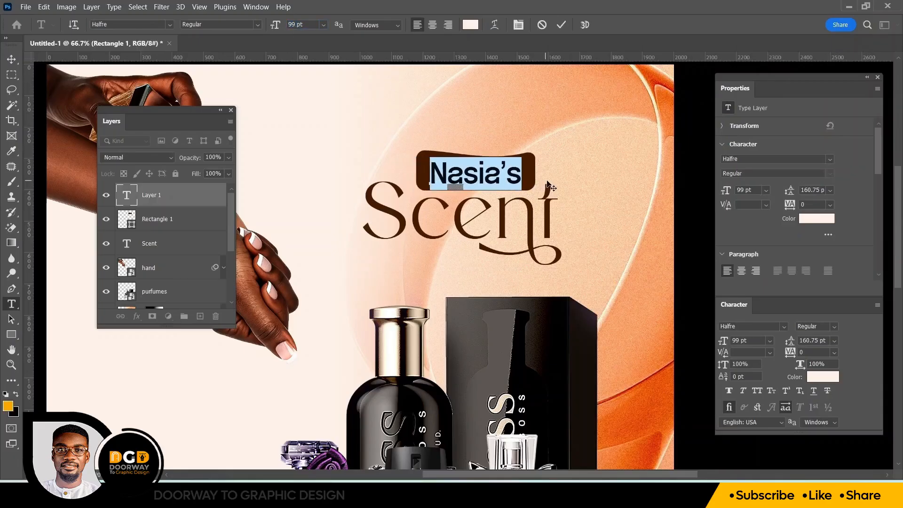
pyautogui.click(562, 26)
# - Group the "Nasia's" text, the brown rectangle and the "Scent" headline layers
pyautogui.click(11, 59)
pyautogui.keyDown('ctrl'); pyautogui.click(188, 219); pyautogui.keyUp('ctrl')
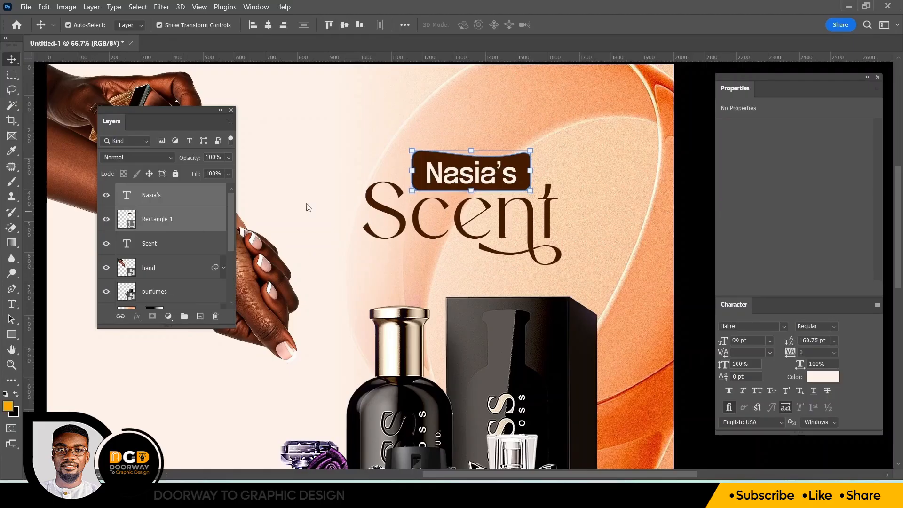
pyautogui.keyDown('ctrl'); pyautogui.click(165, 247); pyautogui.keyUp('ctrl')
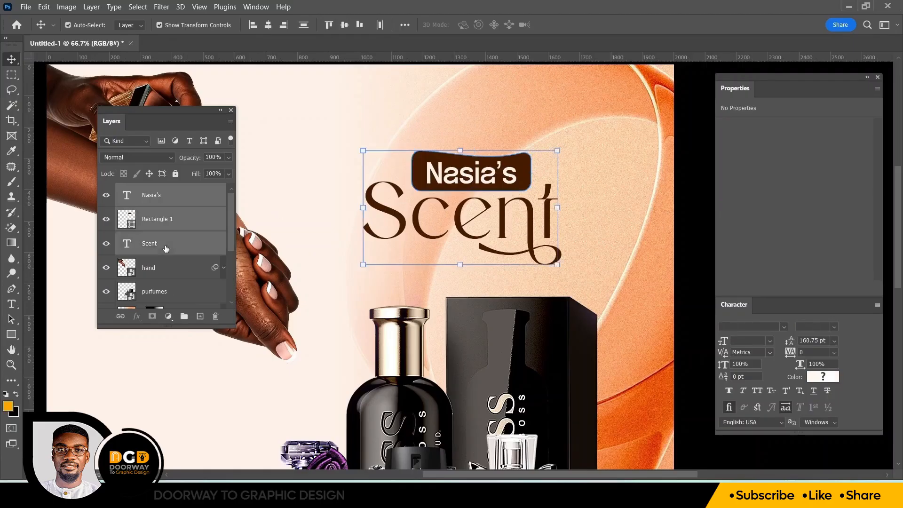
pyautogui.hotkey('ctrl', 'g')
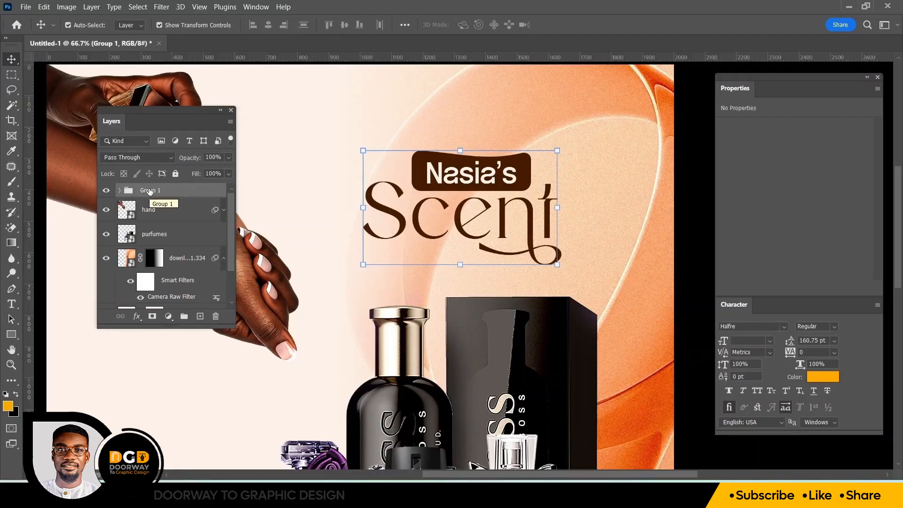
# - Add an outside Stroke layer style of about 68 px to the headline group
pyautogui.rightClick(150, 190)
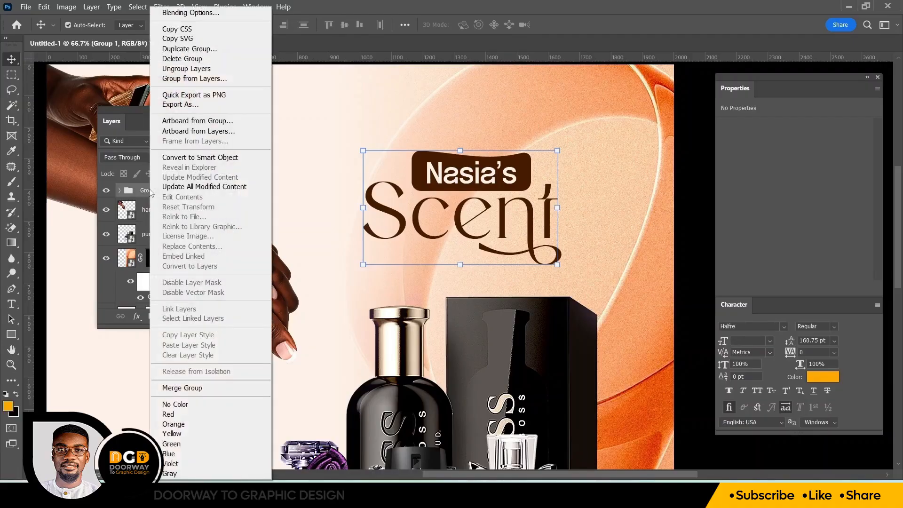
pyautogui.click(196, 13)
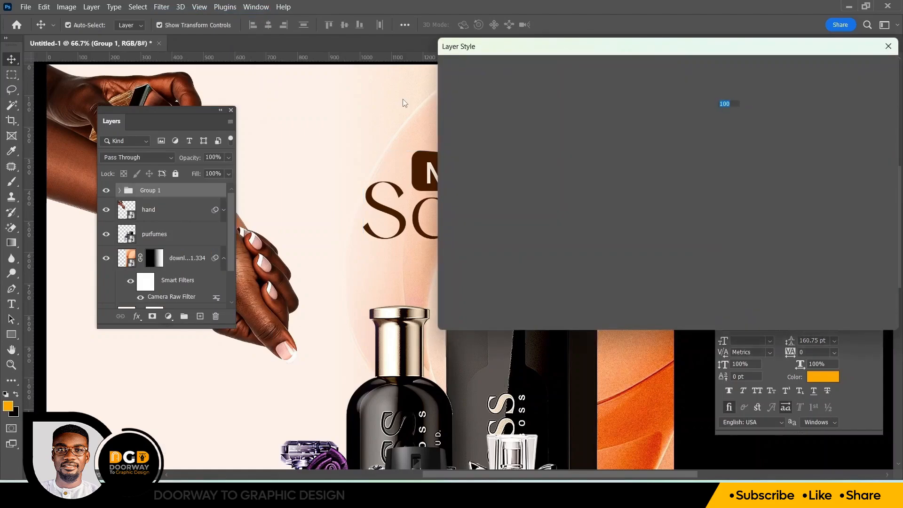
pyautogui.moveTo(547, 45); pyautogui.dragTo(727, 46)
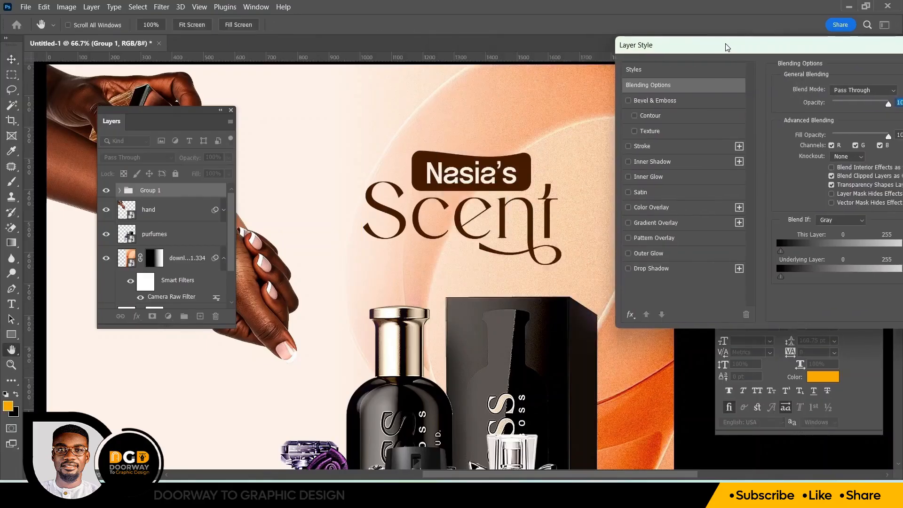
pyautogui.click(642, 146)
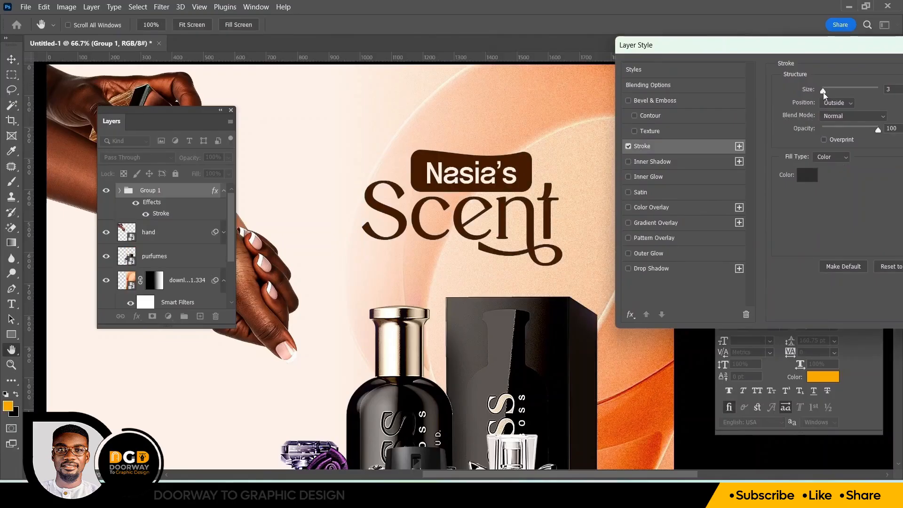
pyautogui.moveTo(824, 92); pyautogui.dragTo(840, 92)
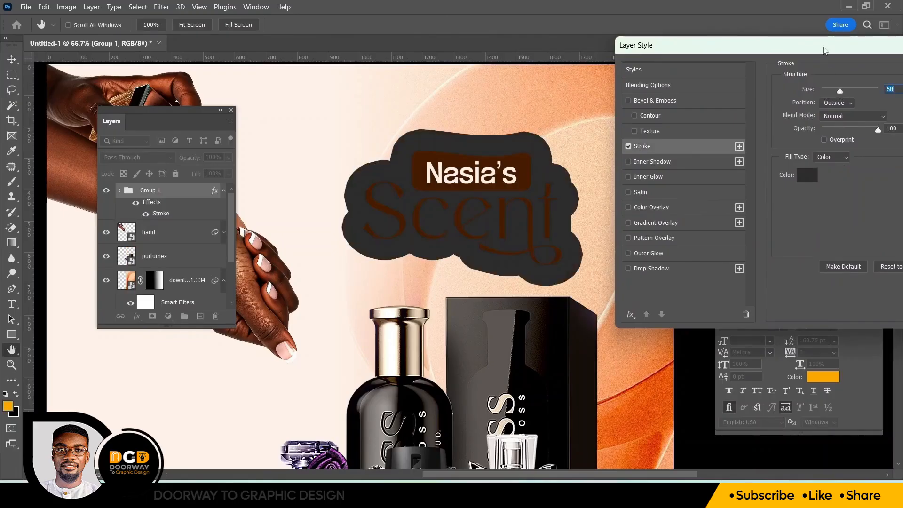
pyautogui.moveTo(824, 49); pyautogui.dragTo(784, 49)
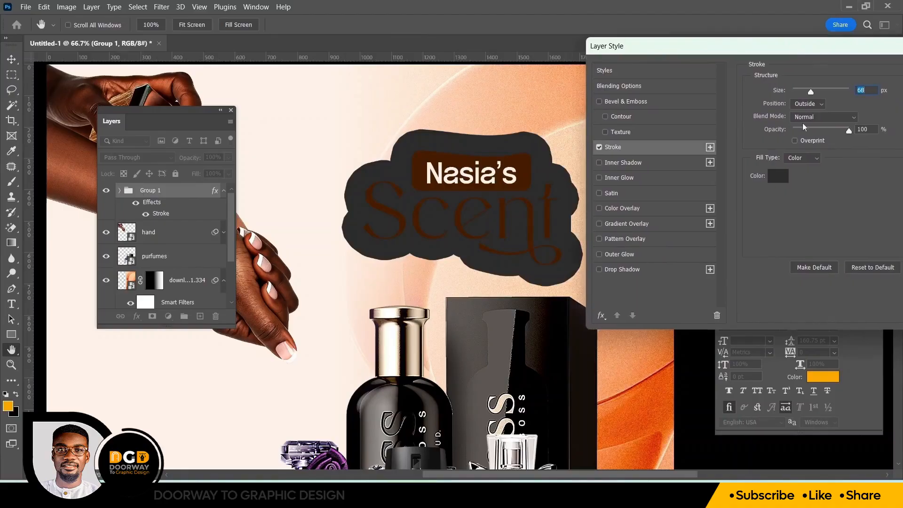
# - Colour the group's stroke with the cream background colour fff3ea and set its size to 29 px
pyautogui.click(777, 180)
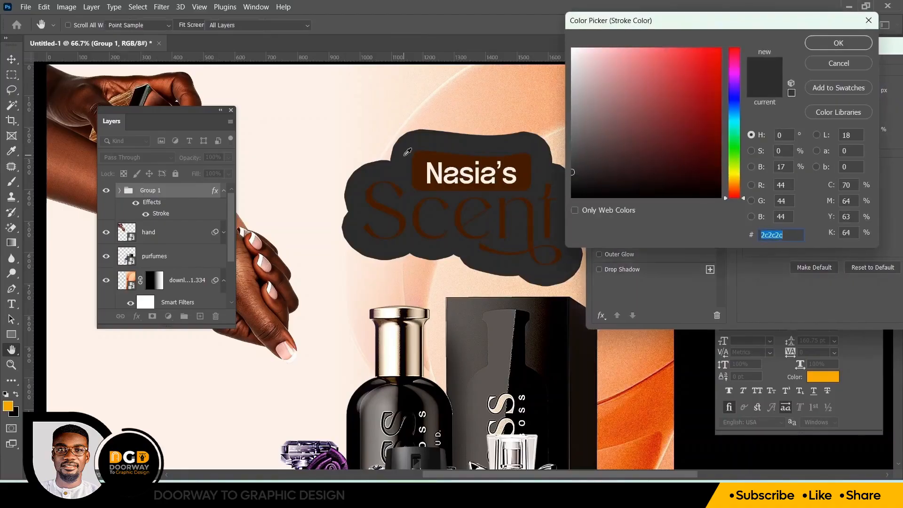
pyautogui.click(275, 113)
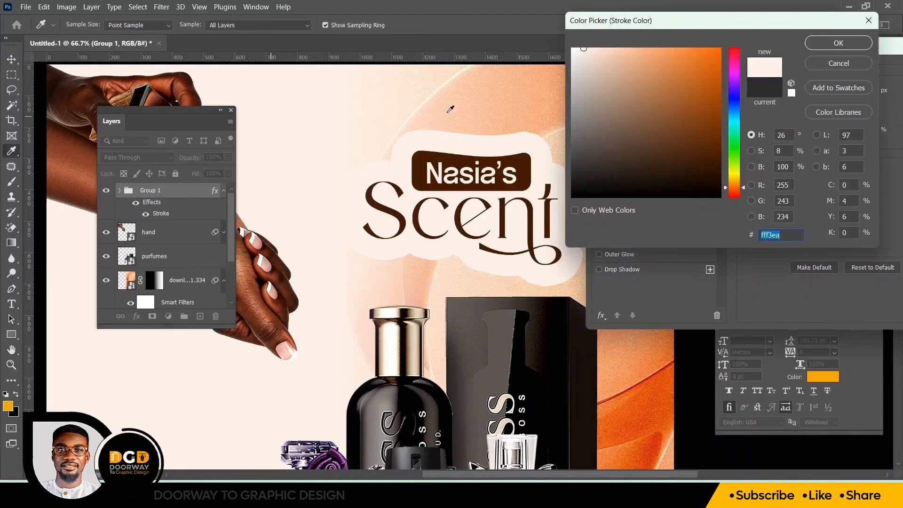
pyautogui.click(839, 42)
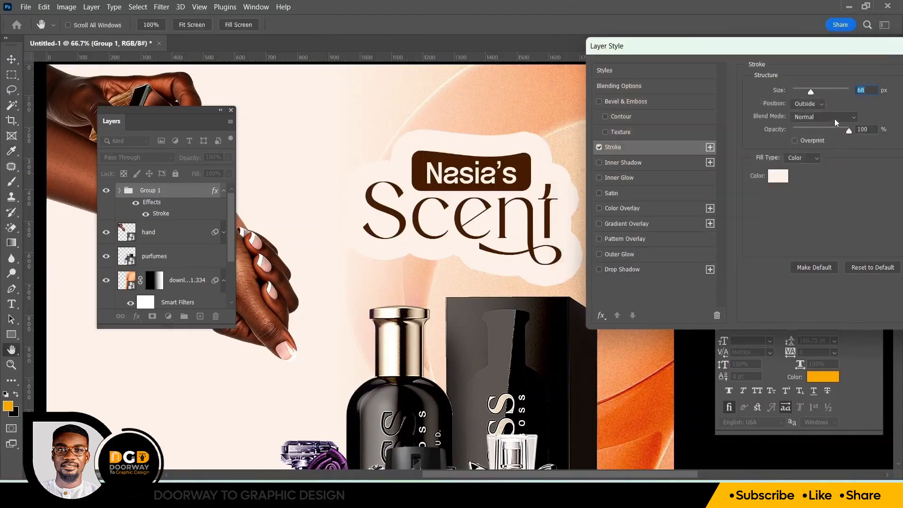
pyautogui.moveTo(811, 93); pyautogui.dragTo(804, 94)
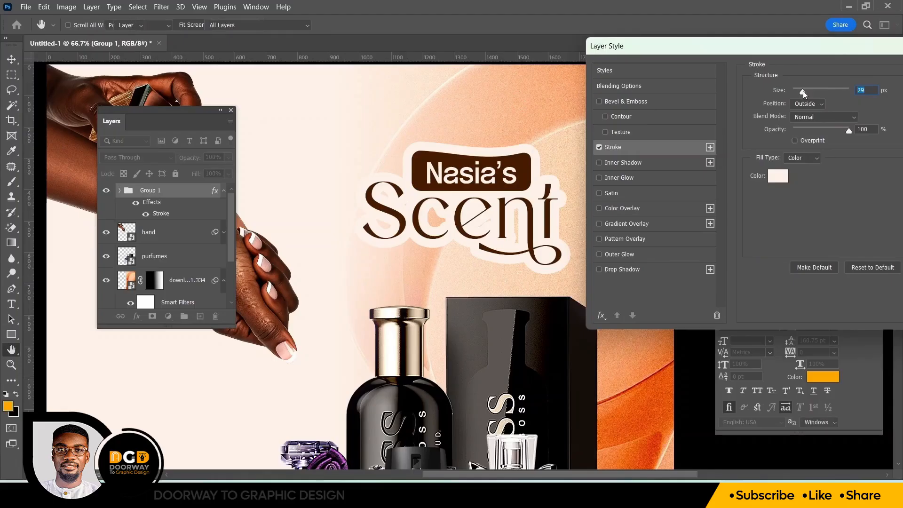
pyautogui.press('Return')
pyautogui.hotkey('ctrl', '0')
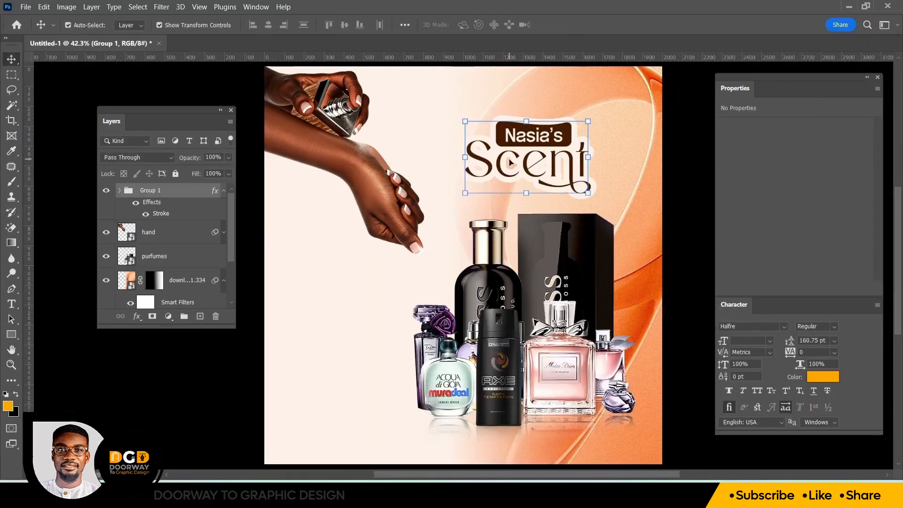
pyautogui.hotkey('ctrl', '+')
pyautogui.hotkey('ctrl', '+')
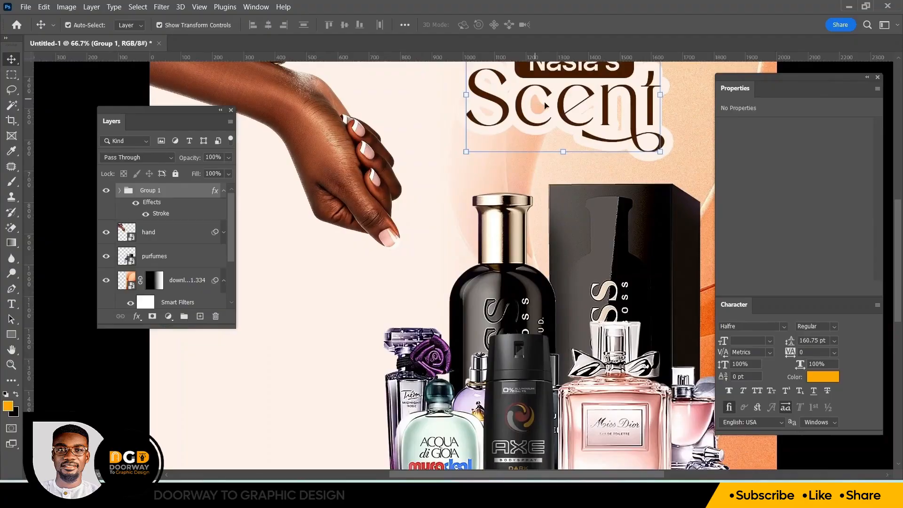
pyautogui.hotkey('ctrl', '0')
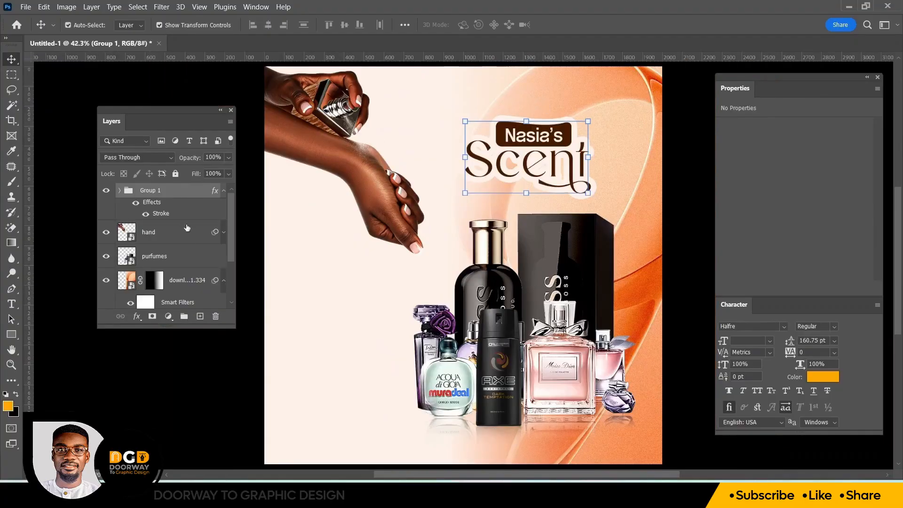
# - Add a new empty layer directly above the hand layer and activate the Pen tool
pyautogui.click(174, 234)
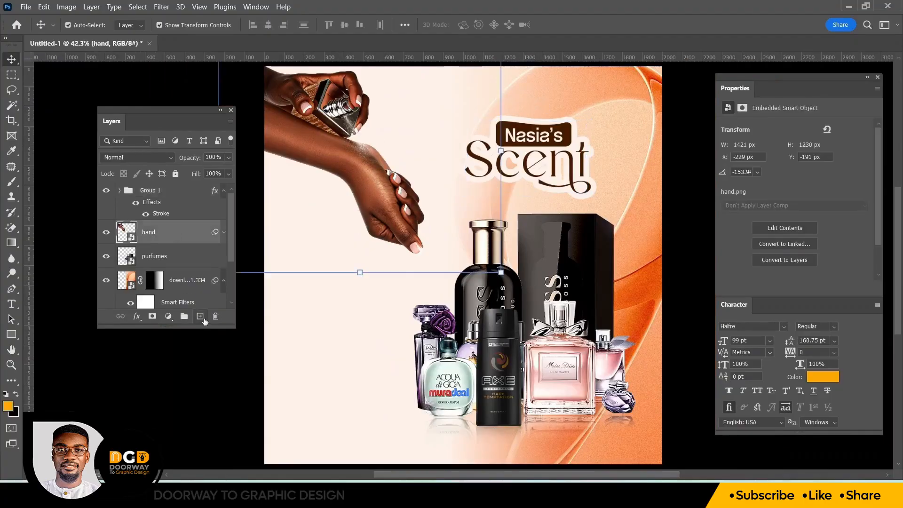
pyautogui.click(200, 317)
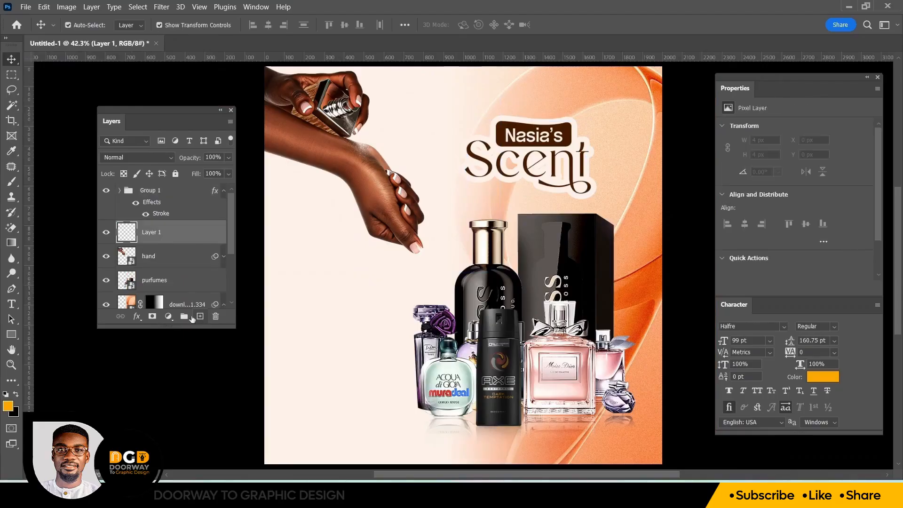
pyautogui.click(11, 296)
pyautogui.rightClick(12, 297)
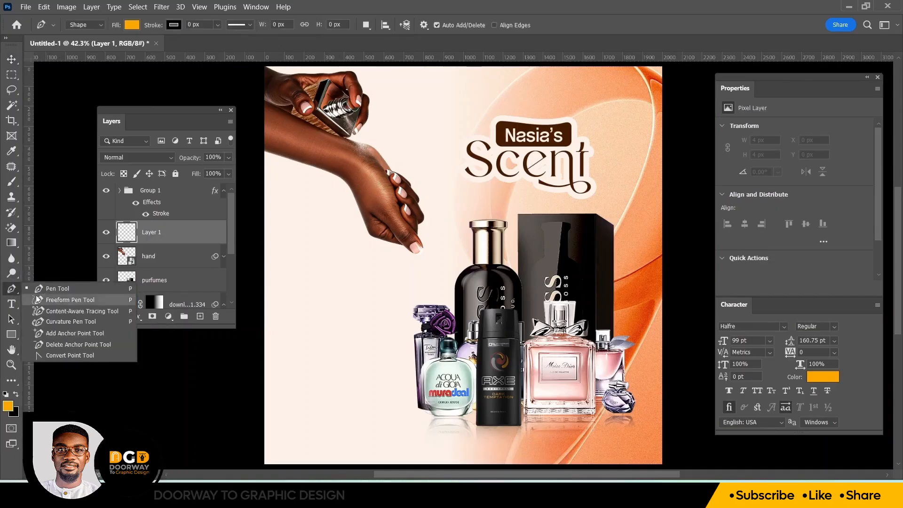
pyautogui.click(43, 291)
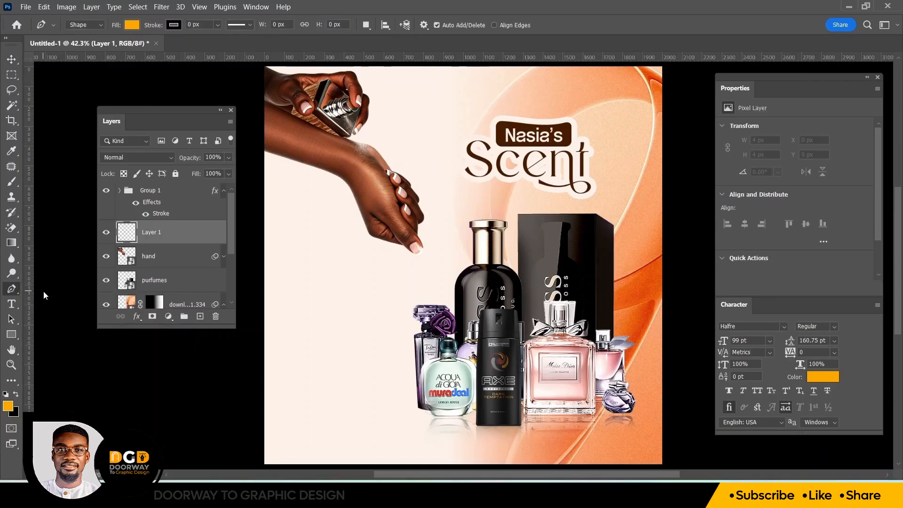
# - Sample the cream background colour fff3ea as the foreground colour and use Shape mode for the Pen tool
pyautogui.click(8, 407)
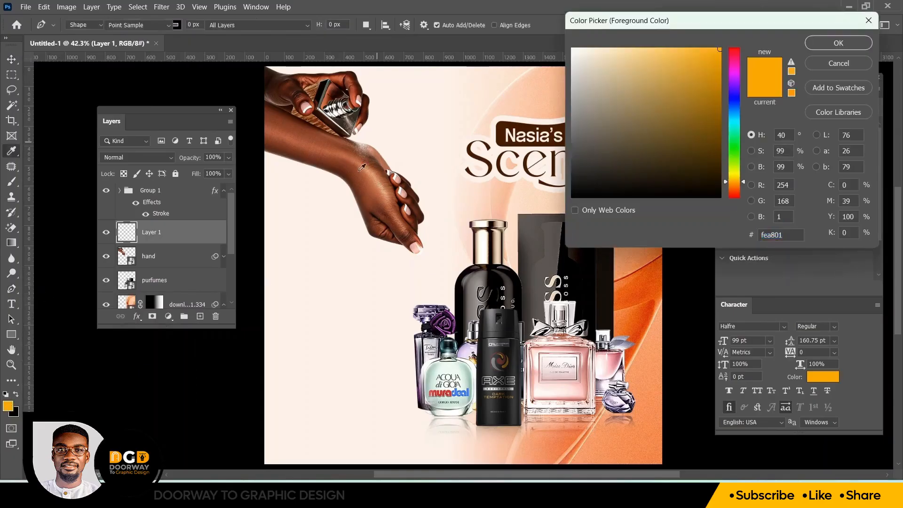
pyautogui.click(402, 104)
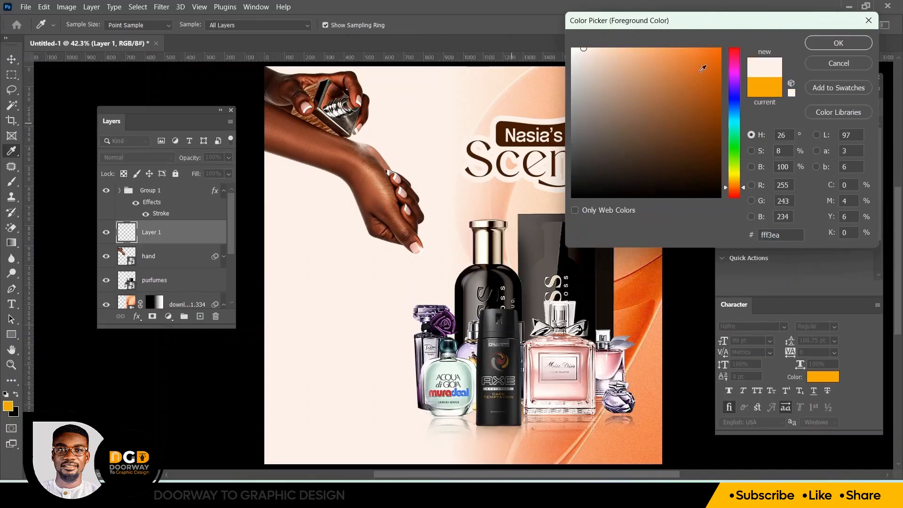
pyautogui.click(830, 44)
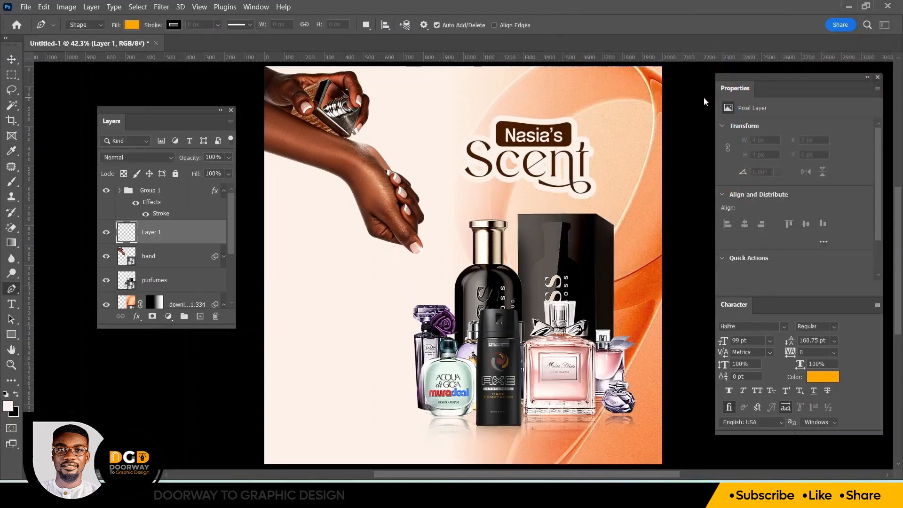
pyautogui.click(96, 24)
pyautogui.click(91, 35)
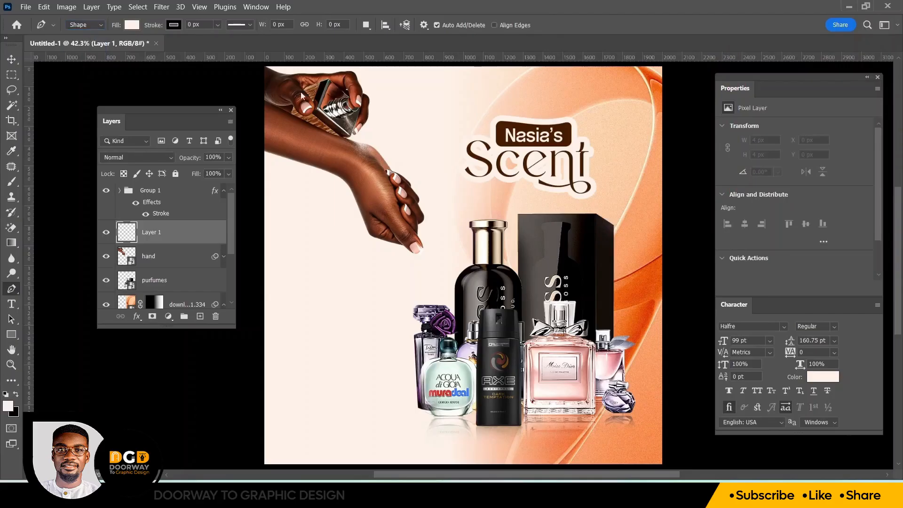
# - Outline a cream-filled pen shape behind the first letters of "Scent" to cover the gaps in the headline outline
pyautogui.click(475, 147)
pyautogui.click(478, 154)
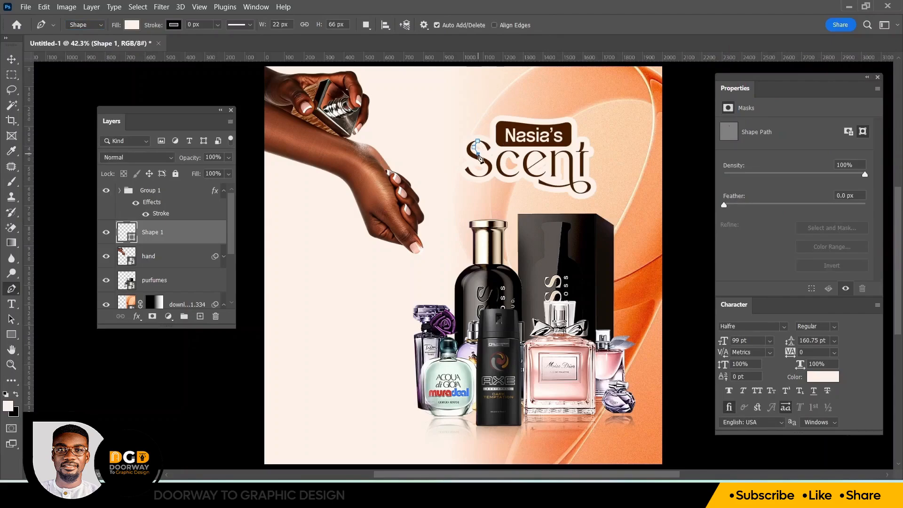
pyautogui.click(471, 160)
pyautogui.click(469, 168)
pyautogui.click(482, 171)
pyautogui.click(502, 172)
pyautogui.click(521, 174)
pyautogui.click(528, 157)
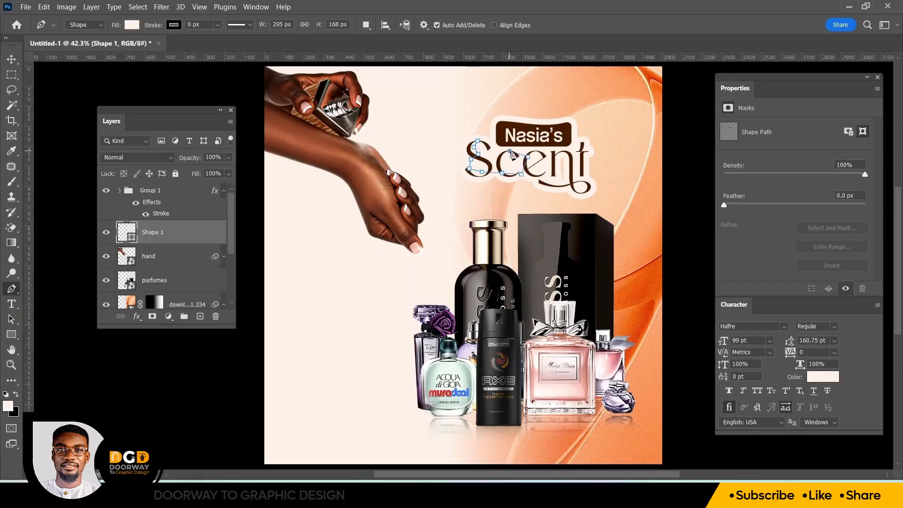
pyautogui.click(548, 151)
pyautogui.click(573, 151)
pyautogui.hotkey('ctrl', 'z')
pyautogui.hotkey('ctrl', 'z')
# - Extend the cream pen shape behind the remaining letters of "Scent" and deselect it
pyautogui.click(533, 161)
pyautogui.click(534, 176)
pyautogui.click(556, 181)
pyautogui.click(573, 182)
pyautogui.press('v')
pyautogui.click(81, 216)
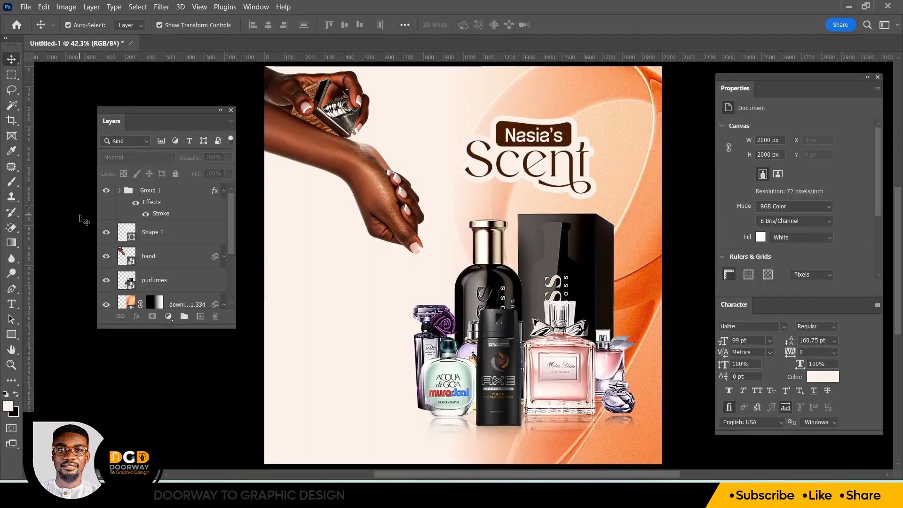
# - Draw a rectangle about 821 x 372 px above the ribbon background layer, partly behind the bottles at their left side
pyautogui.click(497, 319)
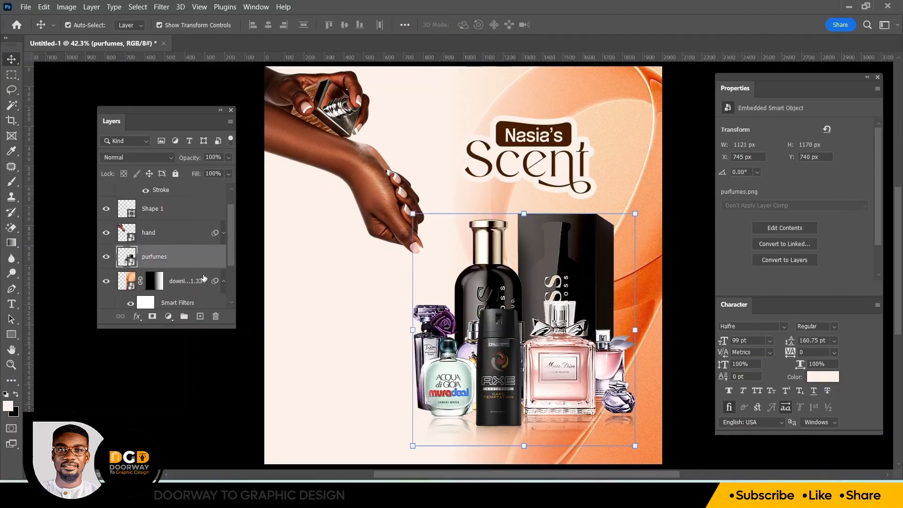
pyautogui.click(200, 282)
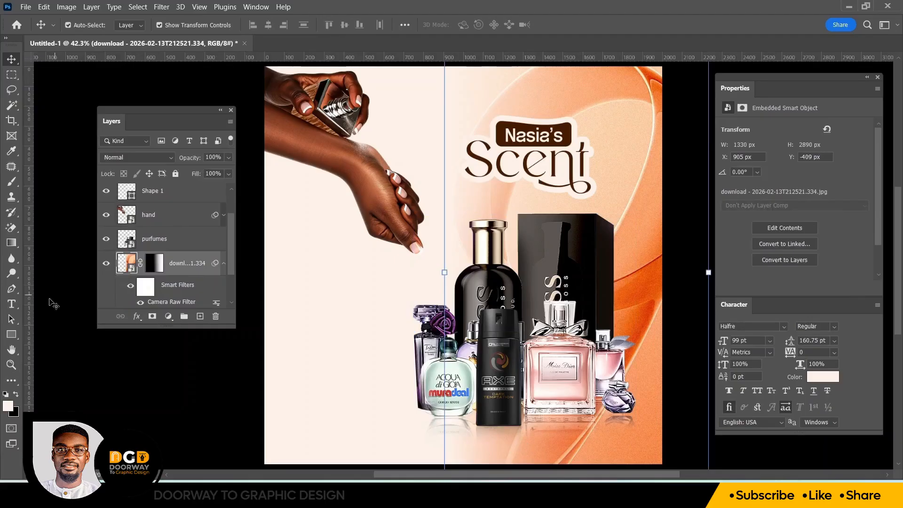
pyautogui.click(12, 334)
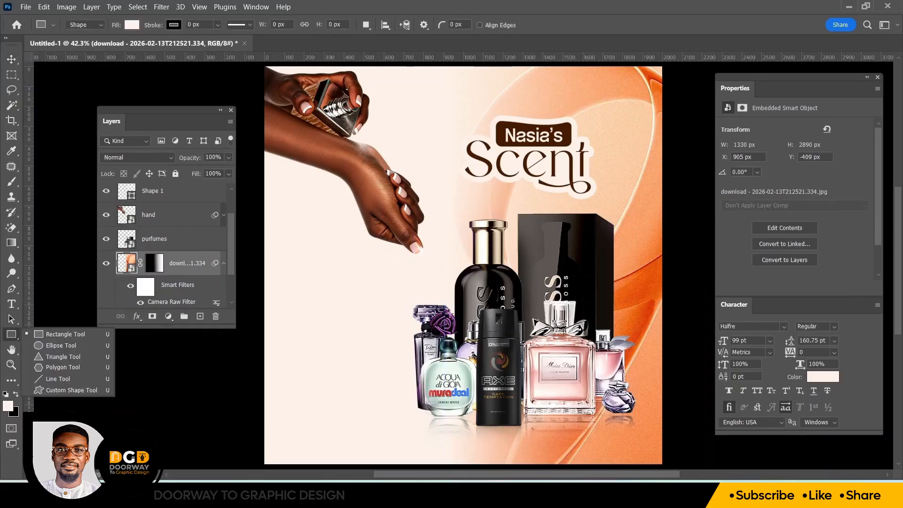
pyautogui.click(472, 301)
pyautogui.moveTo(471, 302); pyautogui.dragTo(309, 375)
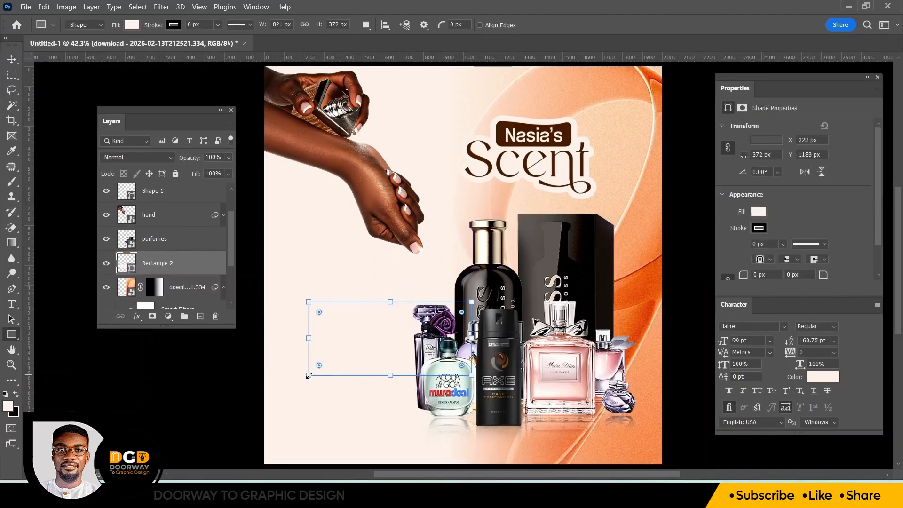
# - Fill the new rectangle with the dark grey-brown 534e4b sampled from the black perfume box
pyautogui.doubleClick(135, 266)
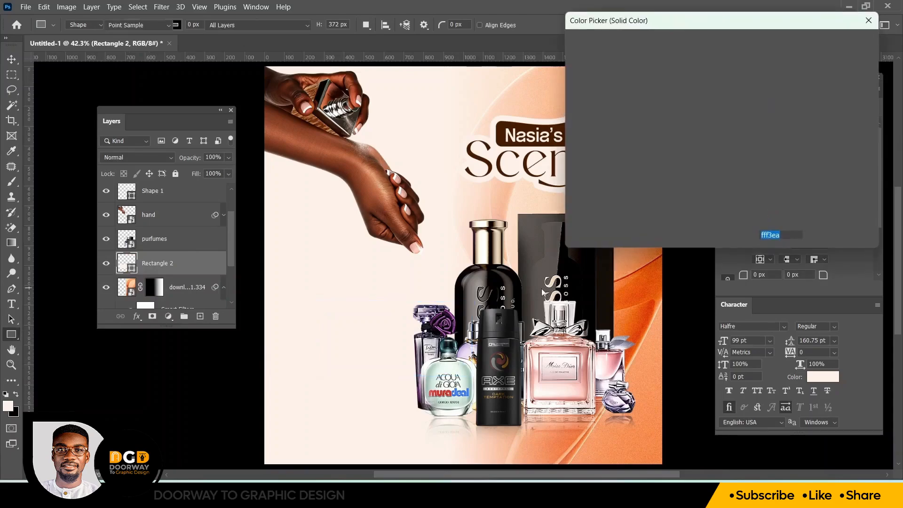
pyautogui.click(535, 235)
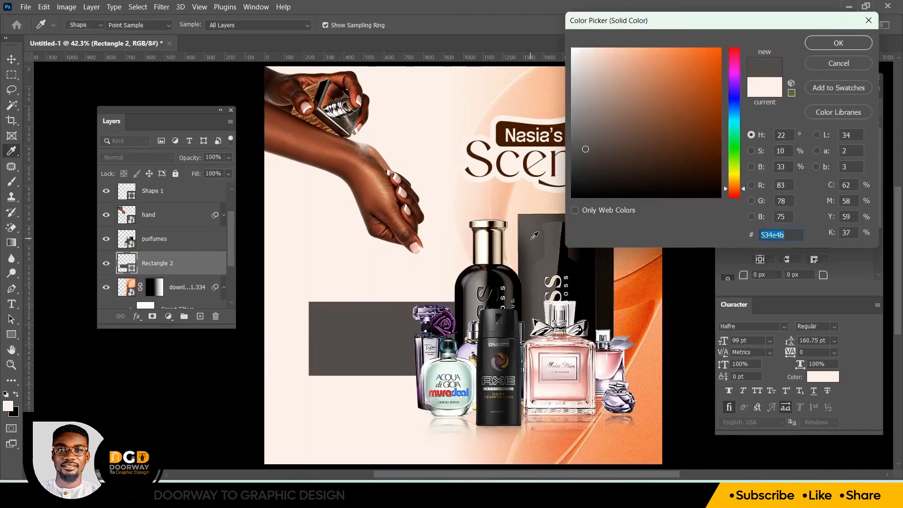
pyautogui.press('Return')
# - Add a Gradient Overlay layer style to the rectangle and open its gradient for editing
pyautogui.rightClick(161, 265)
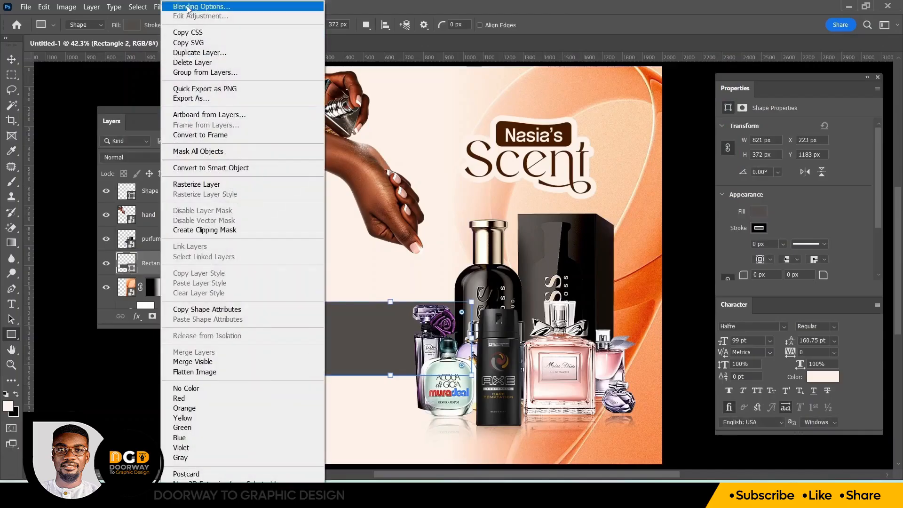
pyautogui.press('Escape')
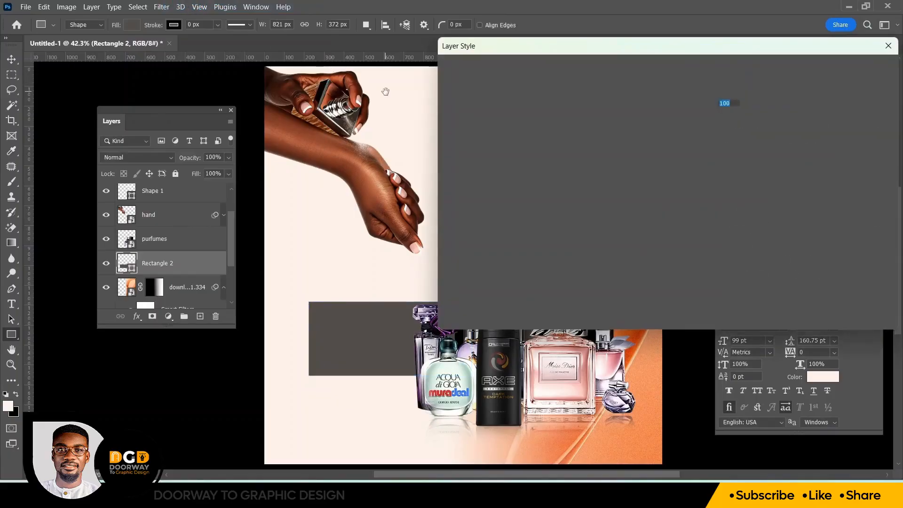
pyautogui.moveTo(546, 53); pyautogui.dragTo(728, 58)
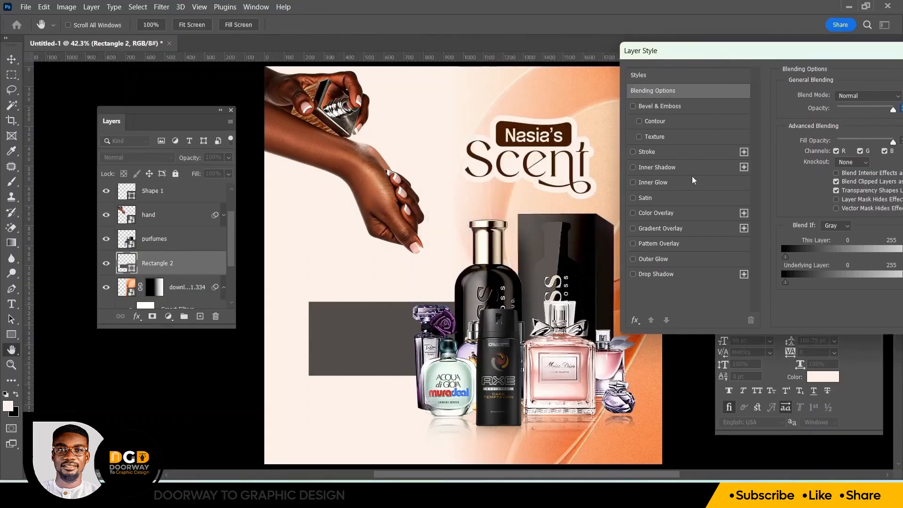
pyautogui.click(650, 227)
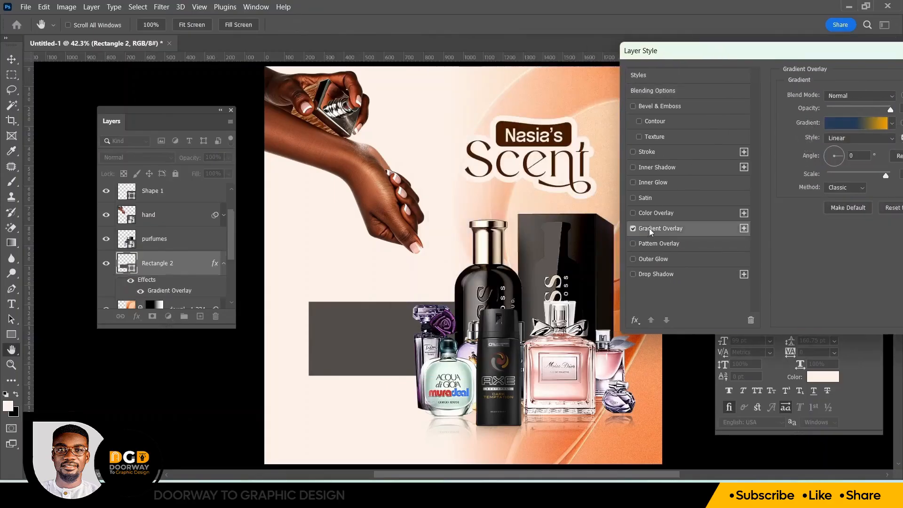
pyautogui.click(854, 122)
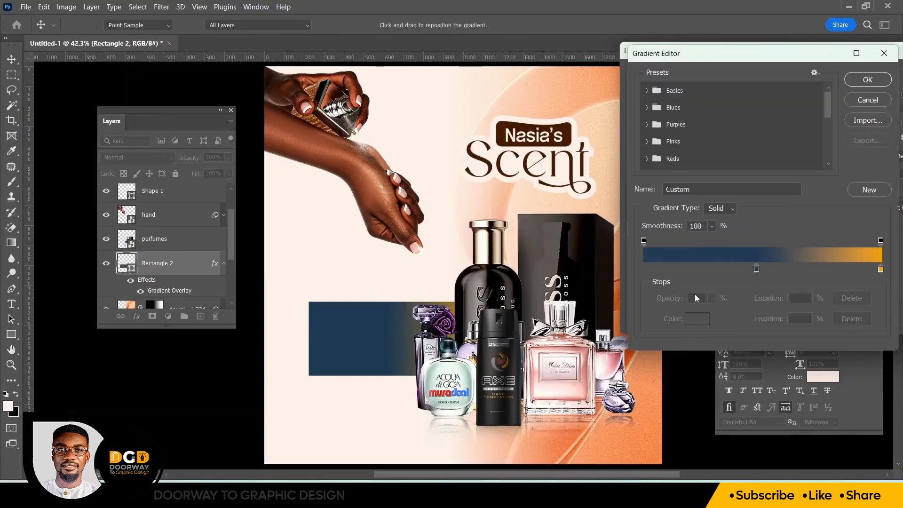
# - Recolour the gradient's blue stop with the brown 663818 and move it to location 0%
pyautogui.click(756, 270)
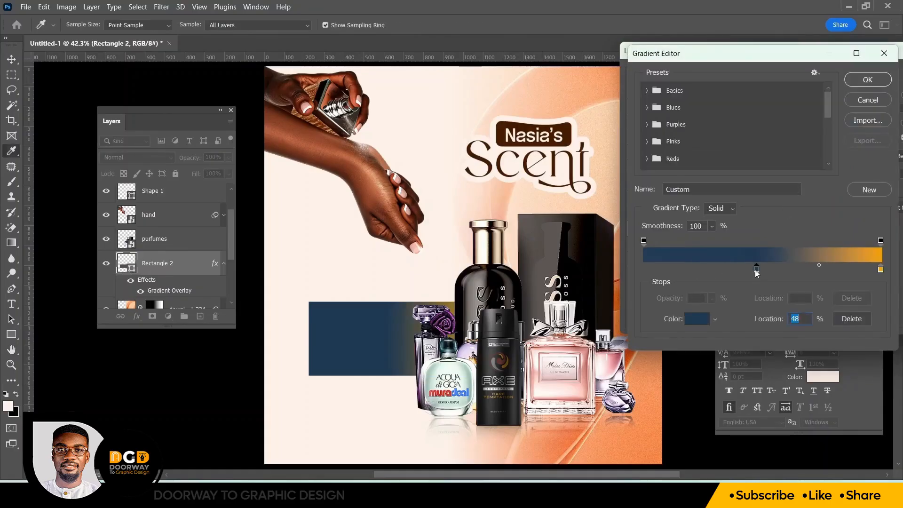
pyautogui.doubleClick(756, 269)
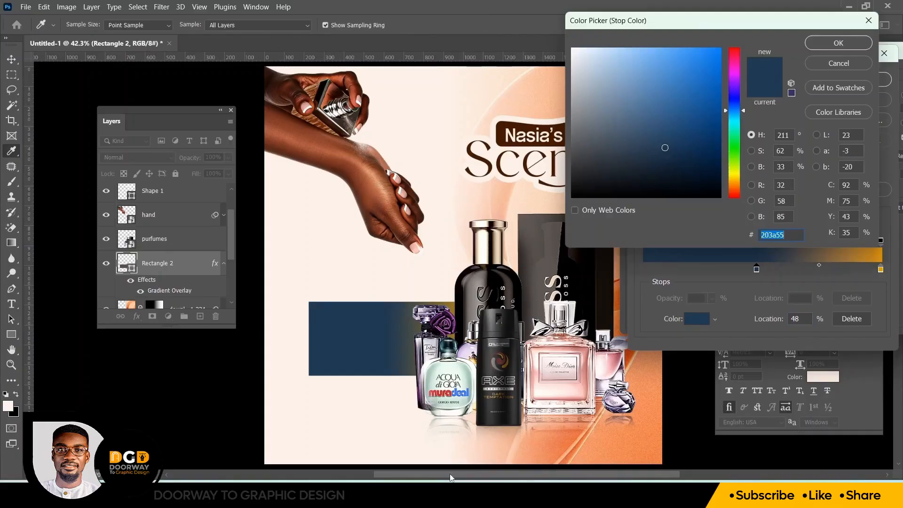
pyautogui.moveTo(450, 478); pyautogui.dragTo(493, 477)
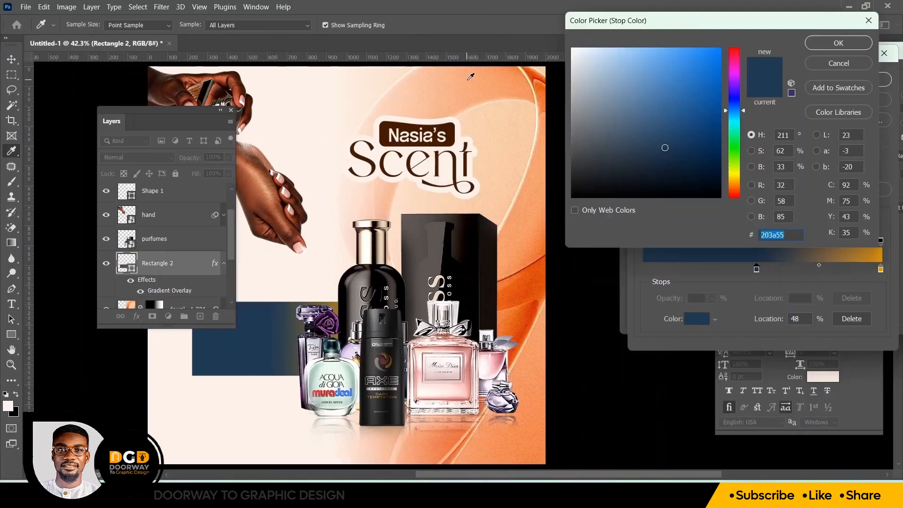
pyautogui.click(469, 79)
pyautogui.moveTo(167, 106); pyautogui.dragTo(120, 108)
pyautogui.click(686, 137)
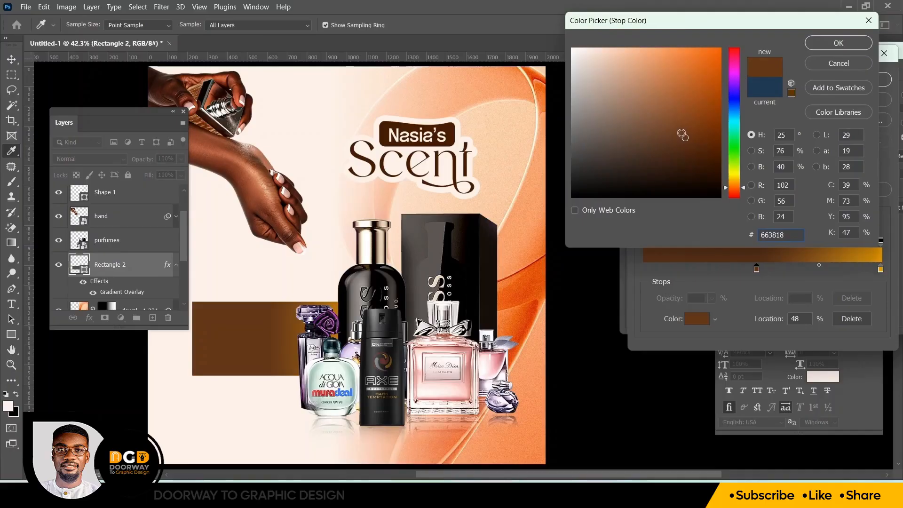
pyautogui.click(844, 43)
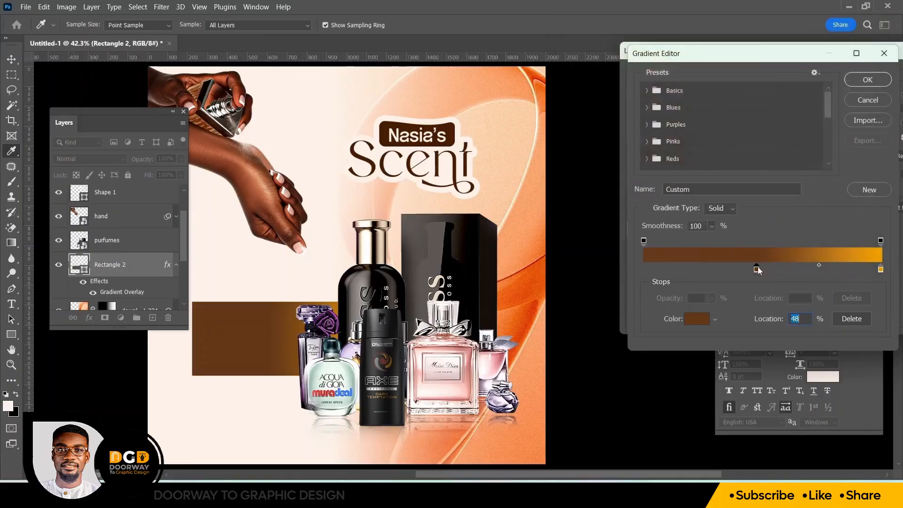
pyautogui.moveTo(756, 269); pyautogui.dragTo(643, 269)
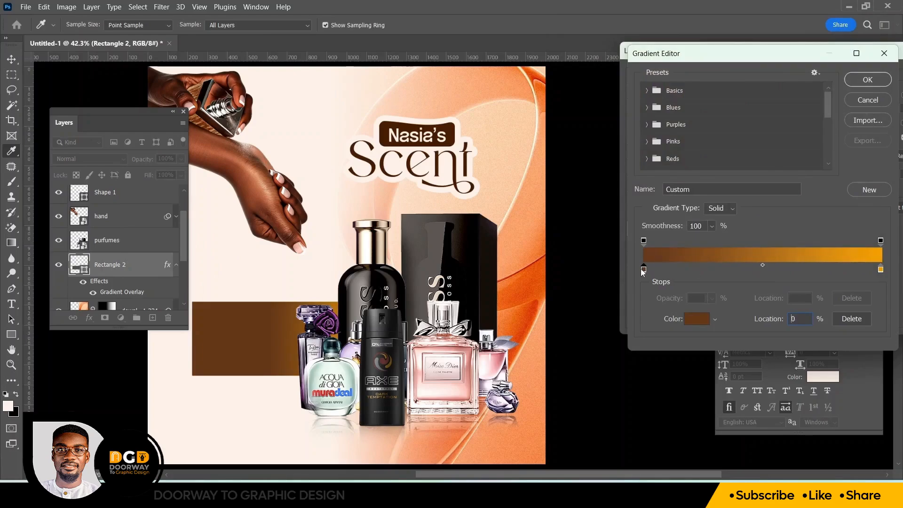
# - Recolour the gradient's orange stop with the background cream fff3ea, move it to 85%, and apply the Gradient Overlay
pyautogui.click(880, 270)
pyautogui.doubleClick(881, 270)
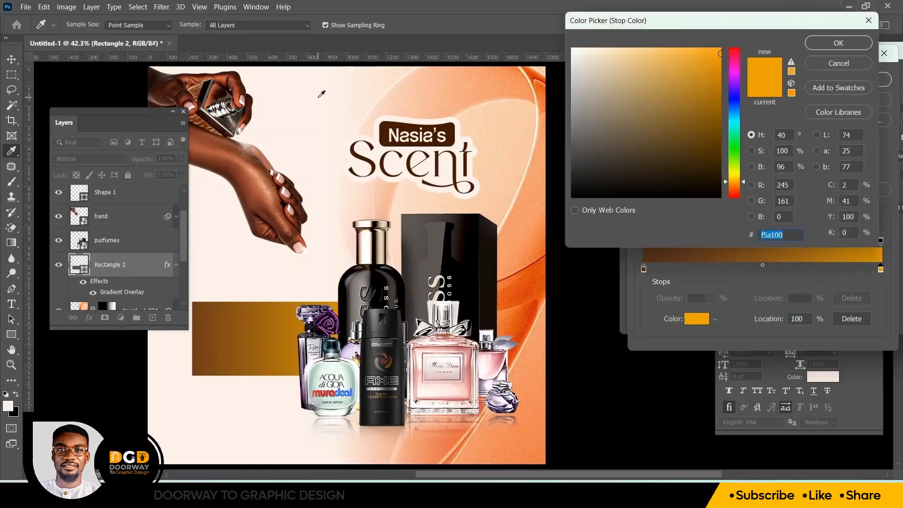
pyautogui.click(320, 96)
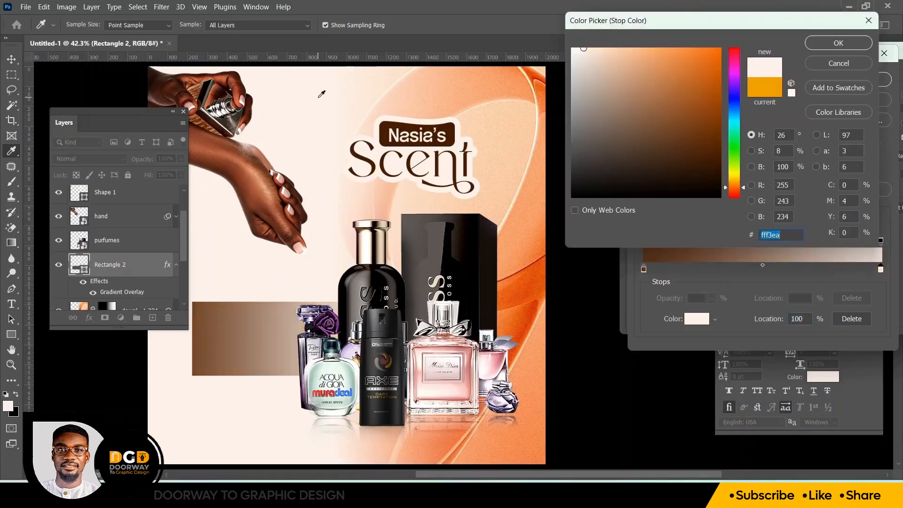
pyautogui.click(838, 44)
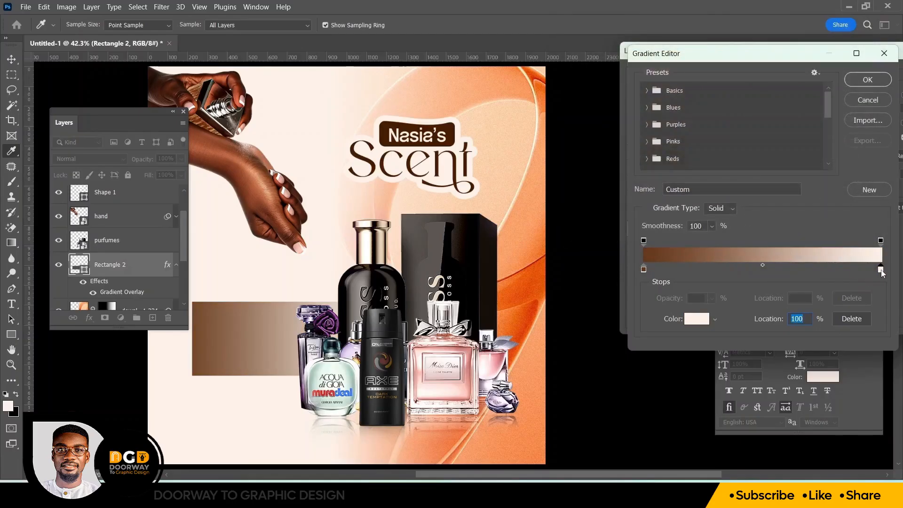
pyautogui.moveTo(881, 269); pyautogui.dragTo(847, 272)
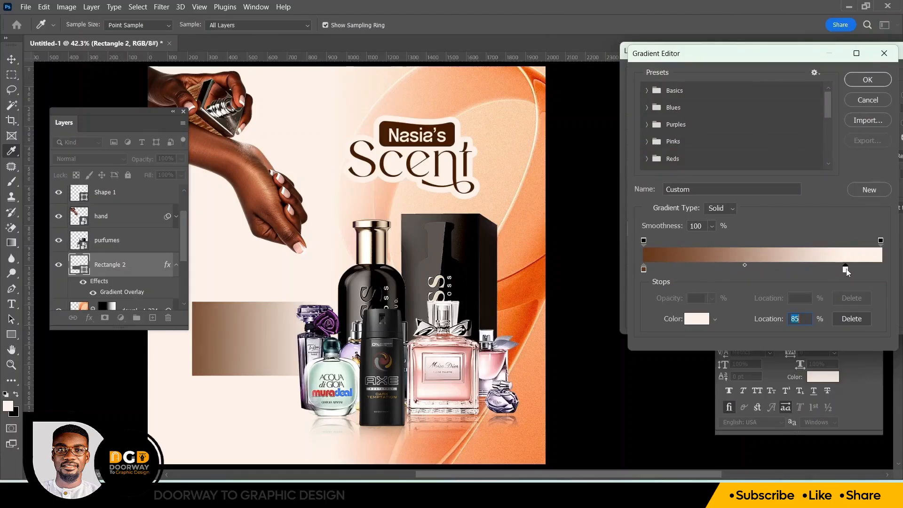
pyautogui.click(867, 80)
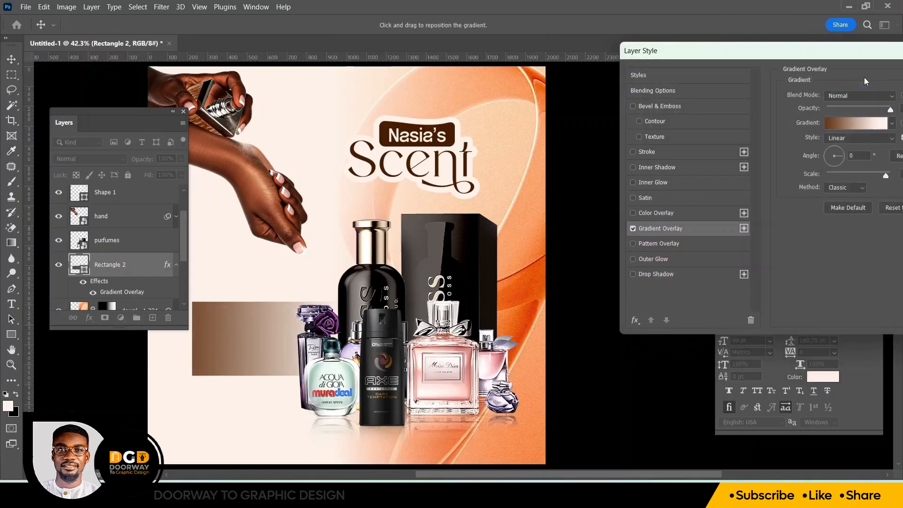
pyautogui.press('Return')
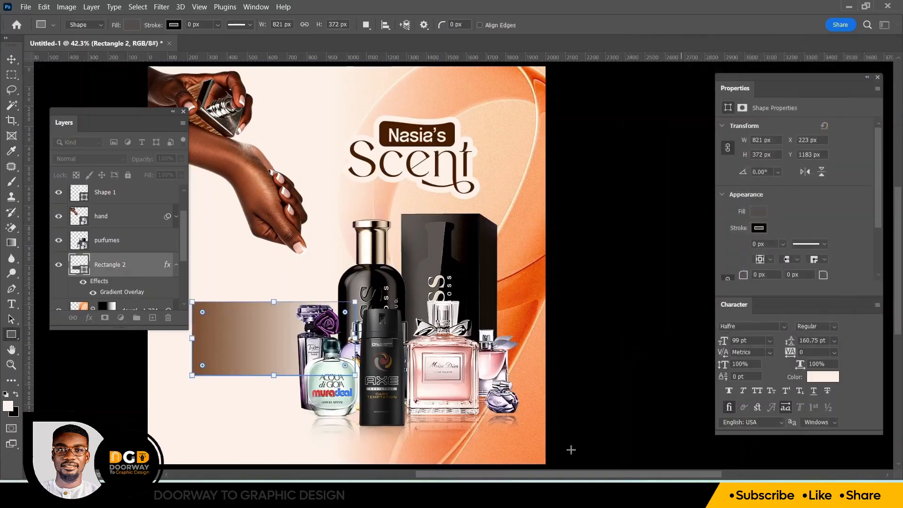
pyautogui.moveTo(535, 472); pyautogui.dragTo(499, 473)
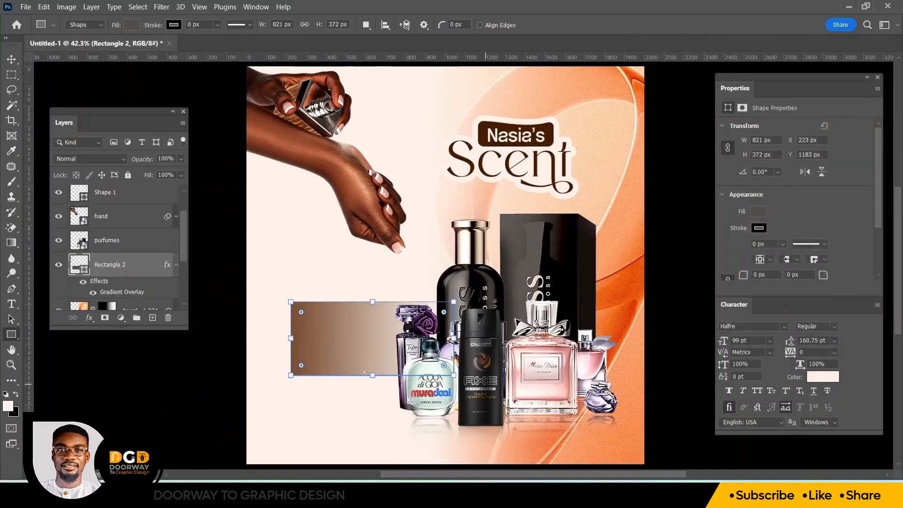
# - Round the gradient rectangle's corners to 64 px and lower its top edge to make it 342 px high
pyautogui.hotkey('ctrl', '+')
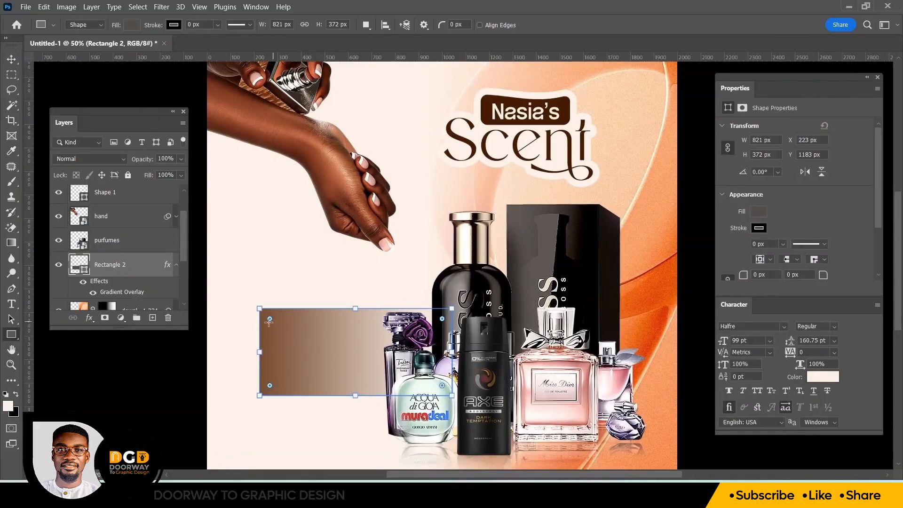
pyautogui.moveTo(270, 320); pyautogui.dragTo(275, 325)
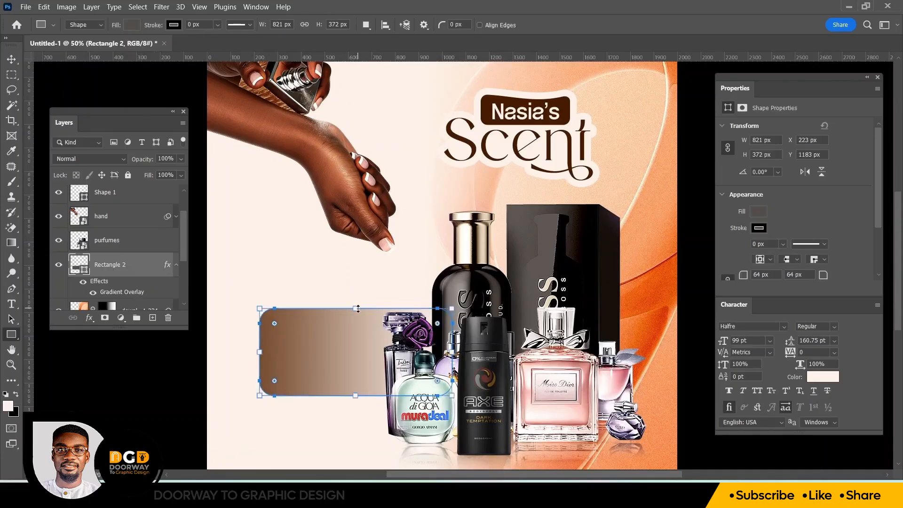
pyautogui.moveTo(358, 308); pyautogui.dragTo(358, 316)
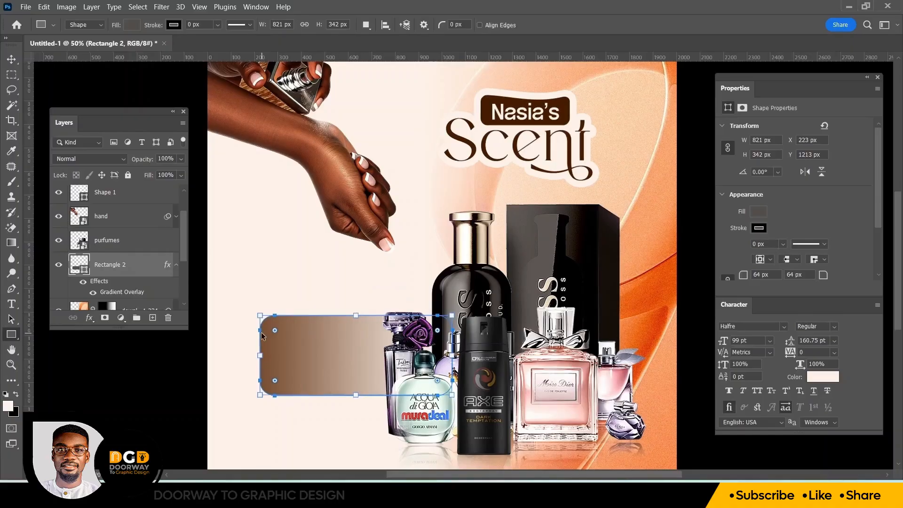
# - Move the gradient rectangle behind the bottles to about X 209 px, Y 1142 px
pyautogui.hotkey('ctrl', '-')
pyautogui.moveTo(394, 353); pyautogui.dragTo(395, 350)
pyautogui.moveTo(393, 299); pyautogui.dragTo(369, 306)
pyautogui.click(9, 63)
# - On a new layer above the gradient rectangle, draw a cream near-square about 260 x 265 px with corners rounded to 51 px
pyautogui.click(152, 318)
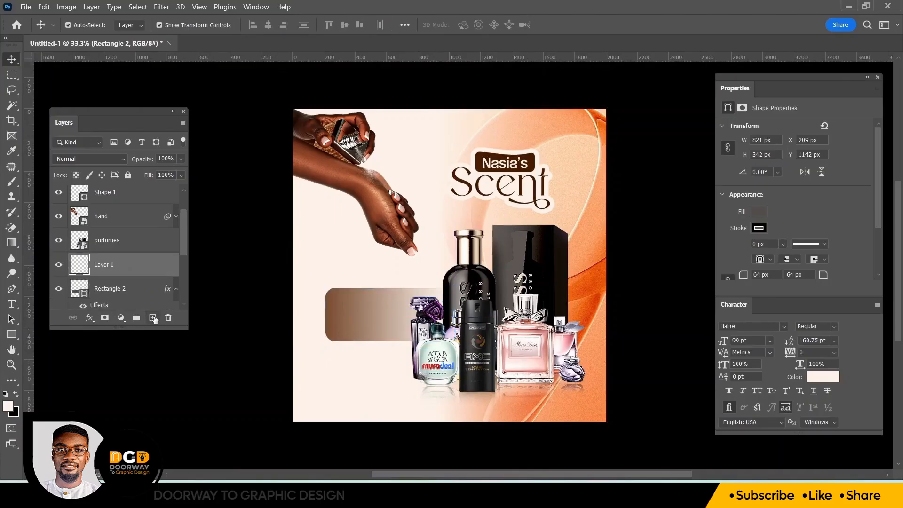
pyautogui.moveTo(9, 335); pyautogui.dragTo(105, 339)
pyautogui.click(63, 334)
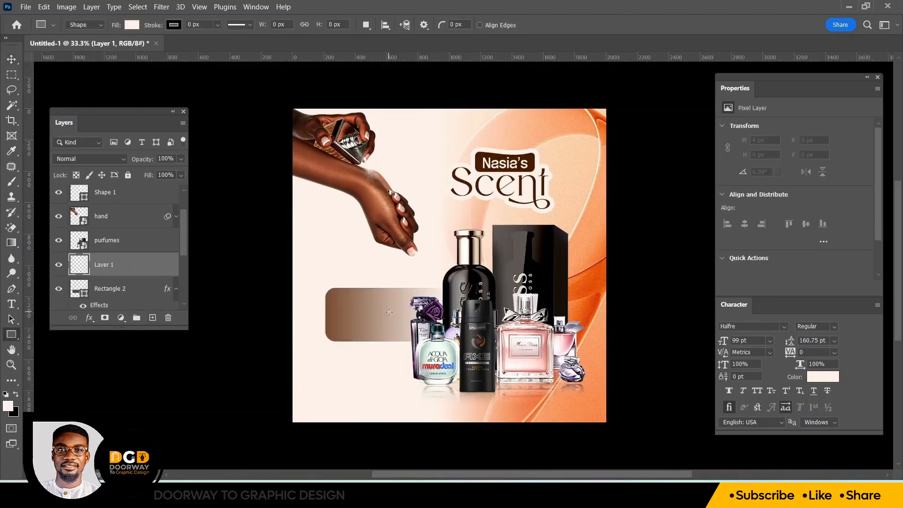
pyautogui.moveTo(337, 298); pyautogui.dragTo(375, 338)
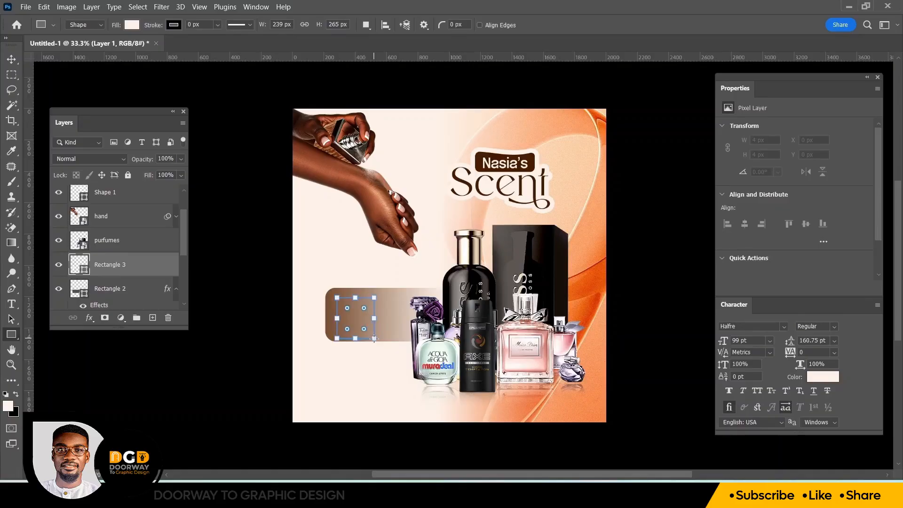
pyautogui.moveTo(365, 309); pyautogui.dragTo(370, 307)
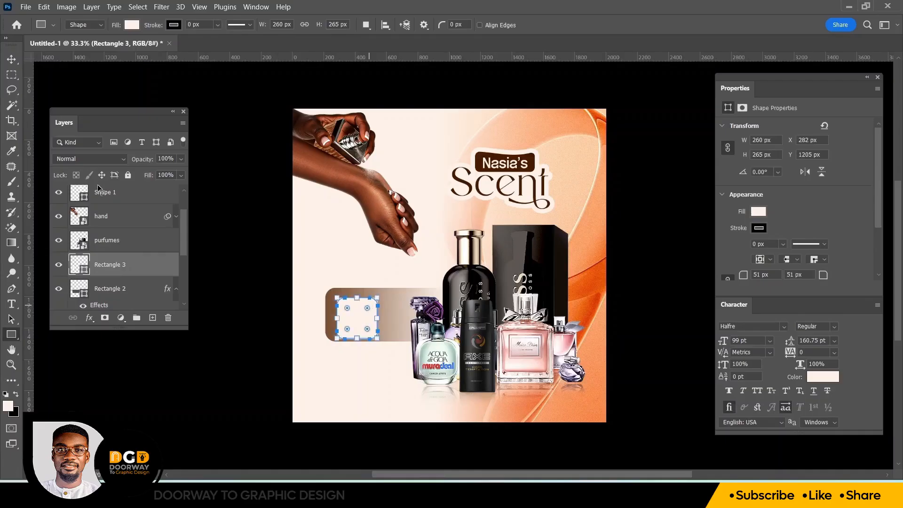
# - Position the small cream square inside the brown end of the gradient rectangle at about X 243 px, Y 1181 px
pyautogui.click(14, 58)
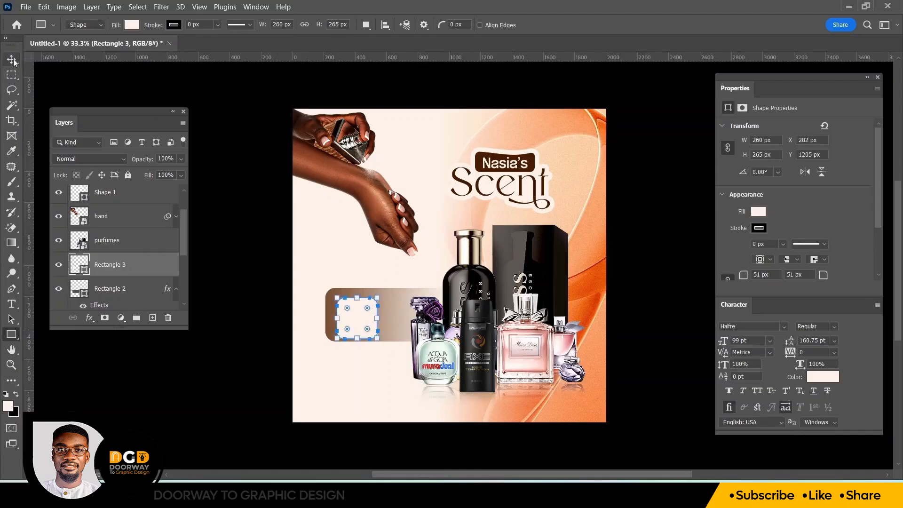
pyautogui.click(284, 317)
pyautogui.moveTo(345, 319); pyautogui.dragTo(344, 314)
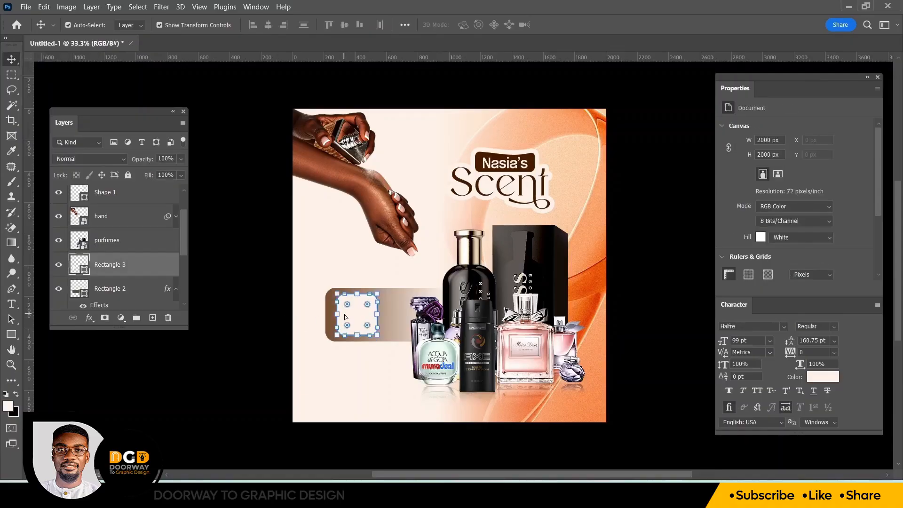
pyautogui.click(215, 313)
pyautogui.scroll(3, 215, 312)
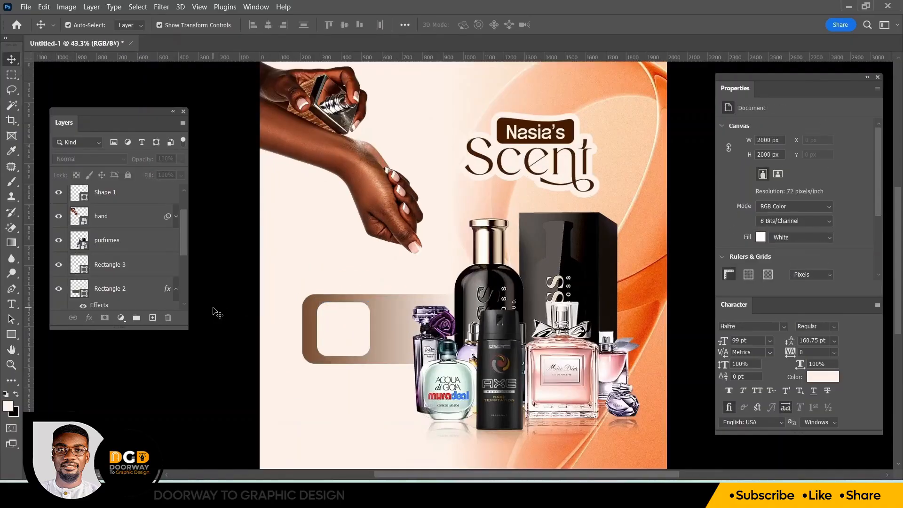
pyautogui.scroll(4, 214, 312)
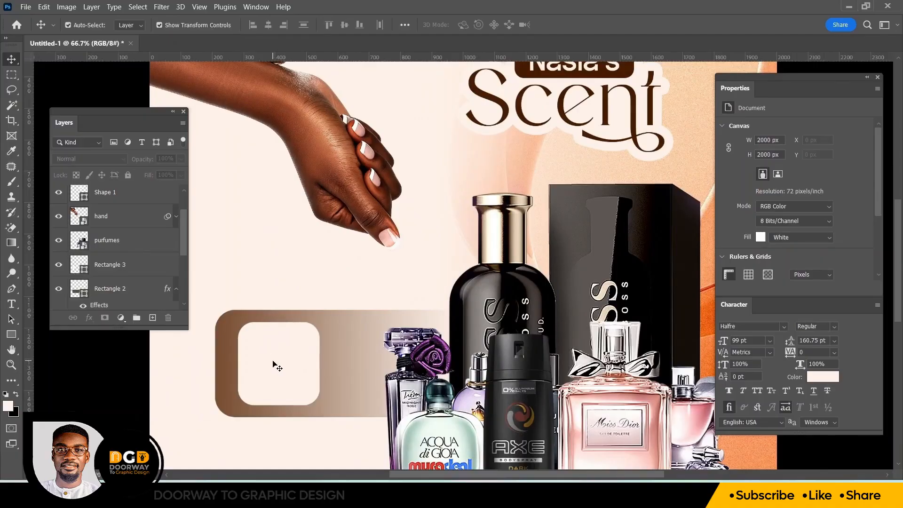
pyautogui.moveTo(272, 366); pyautogui.dragTo(262, 365)
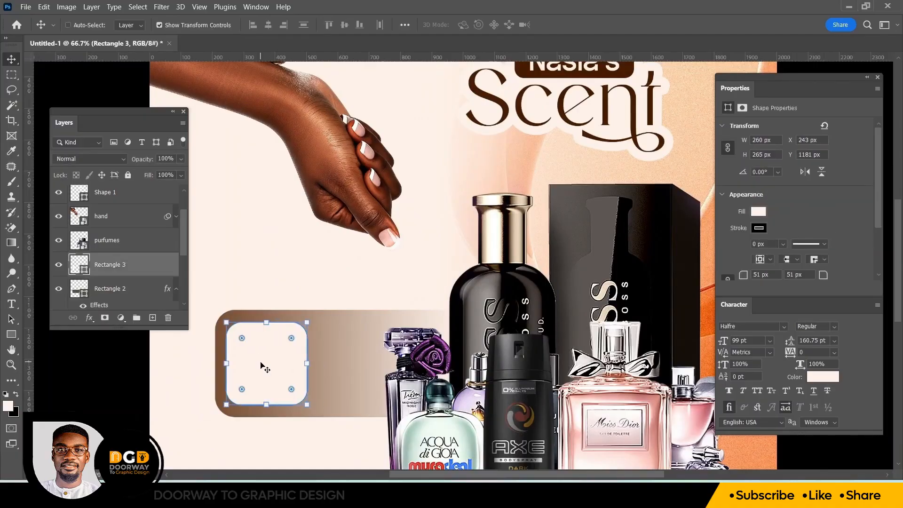
# - Duplicate the cream square and place the copy beside it at about X 524 px, Y 1181 px
pyautogui.hotkey('ctrl', 'j')
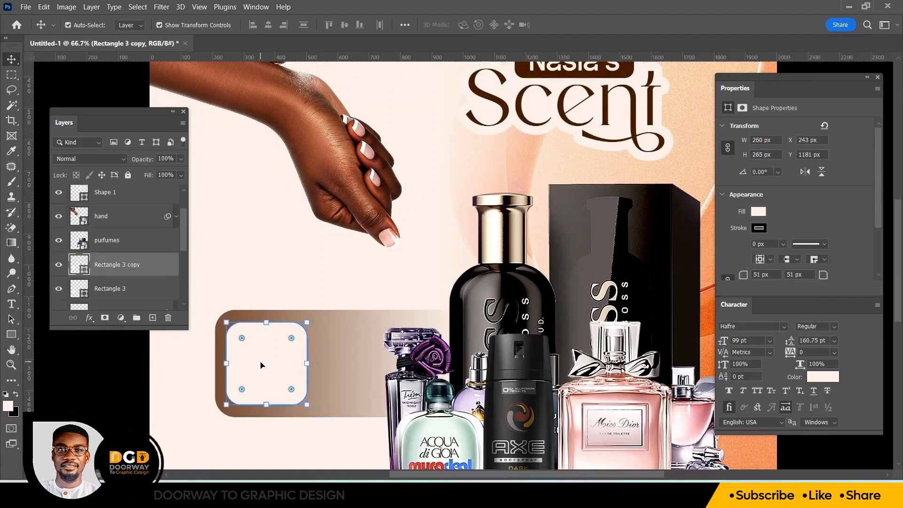
pyautogui.moveTo(261, 365); pyautogui.dragTo(350, 368)
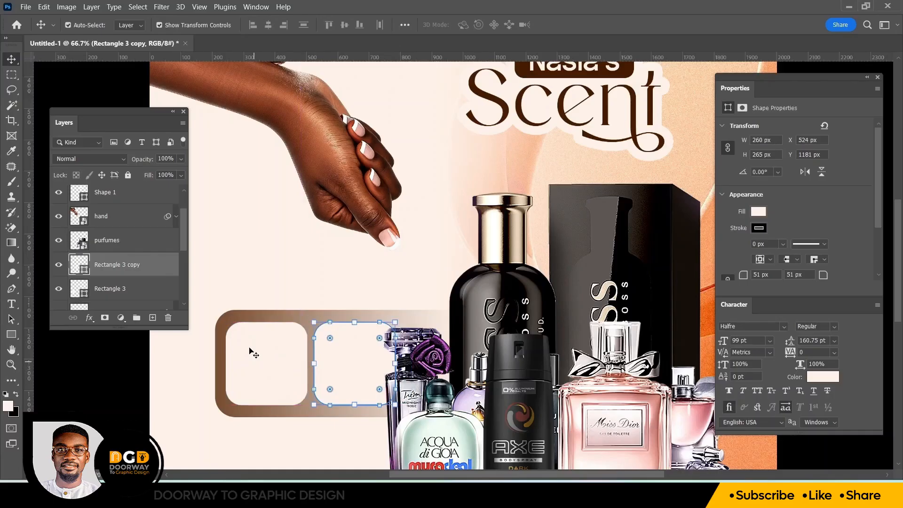
pyautogui.hotkey('ctrl', '0')
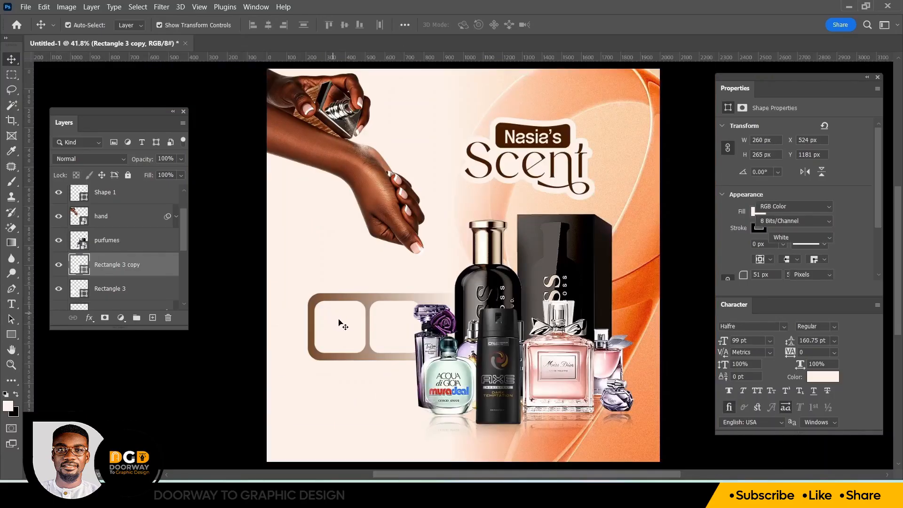
# - Fill the original square with dark brown 341a08, using the "Nasia's" label colour as a starting sample
pyautogui.click(338, 323)
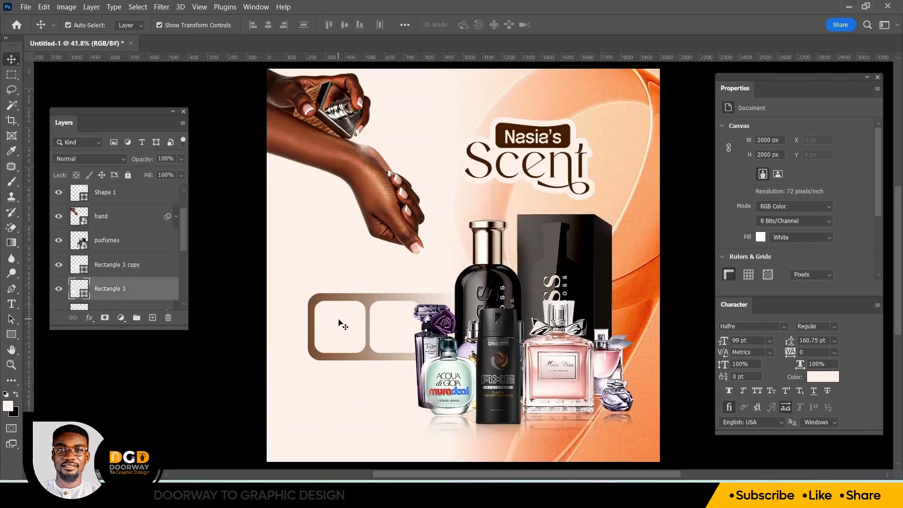
pyautogui.doubleClick(85, 293)
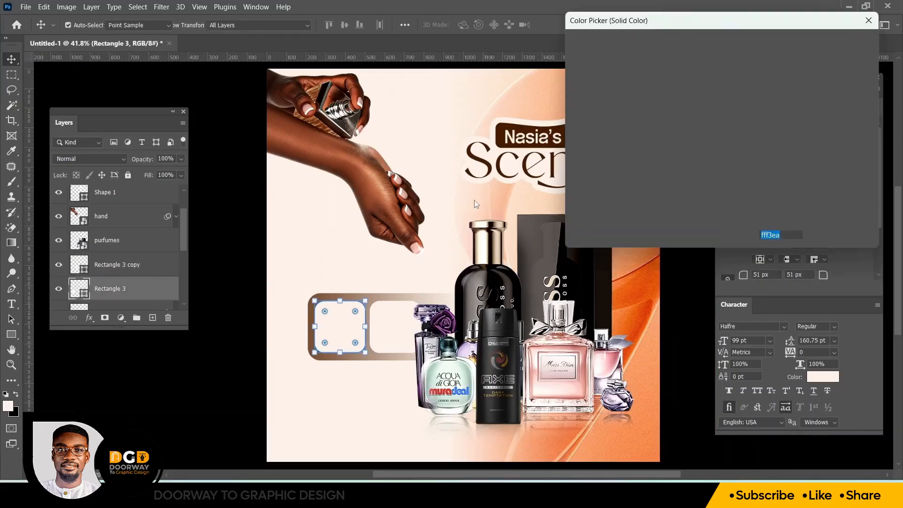
pyautogui.click(504, 133)
pyautogui.click(699, 169)
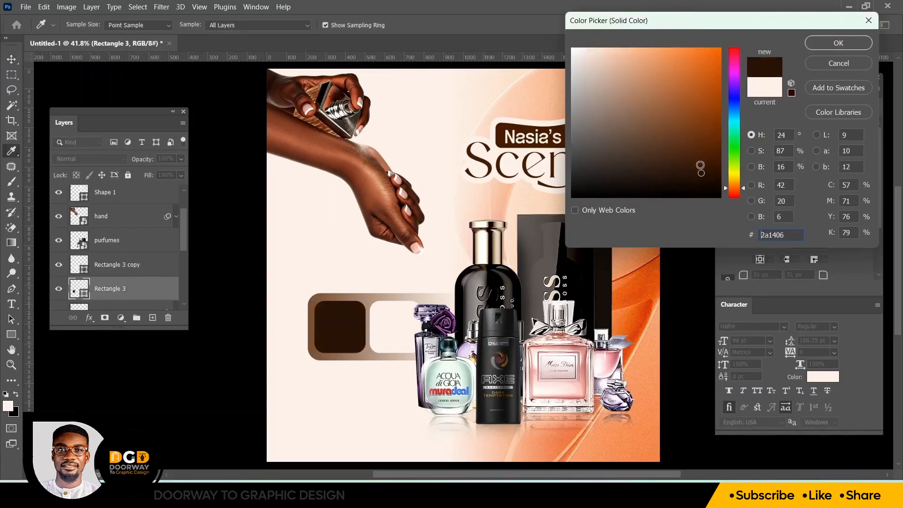
pyautogui.click(699, 167)
pyautogui.click(832, 44)
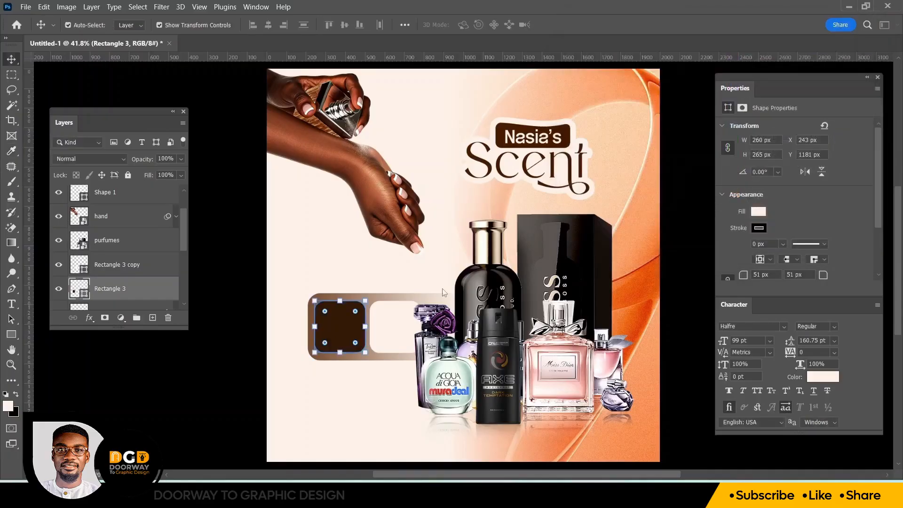
# - Fill the duplicate square with the same dark brown 341a08 sampled from the first square
pyautogui.click(84, 269)
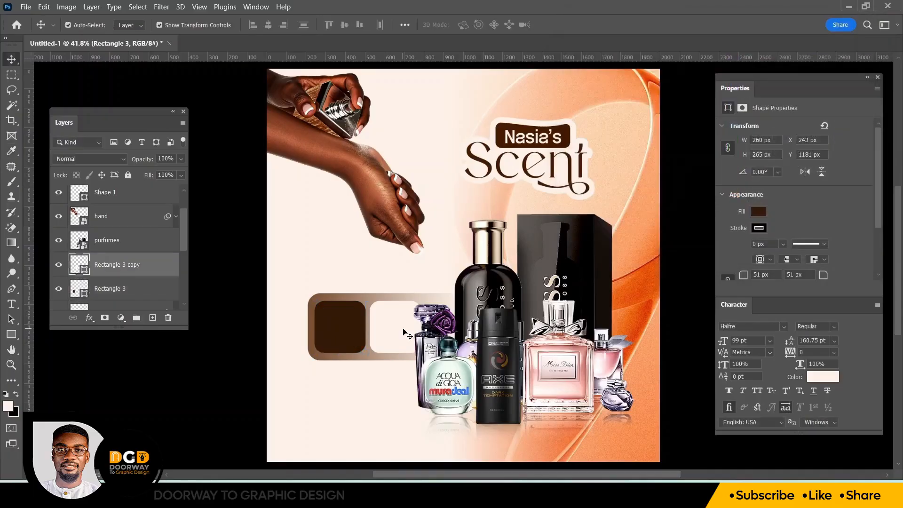
pyautogui.doubleClick(83, 269)
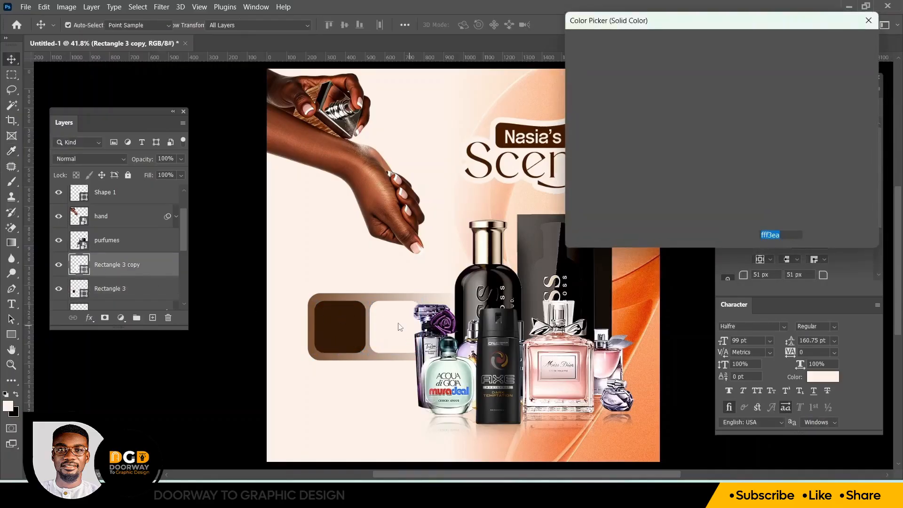
pyautogui.click(353, 323)
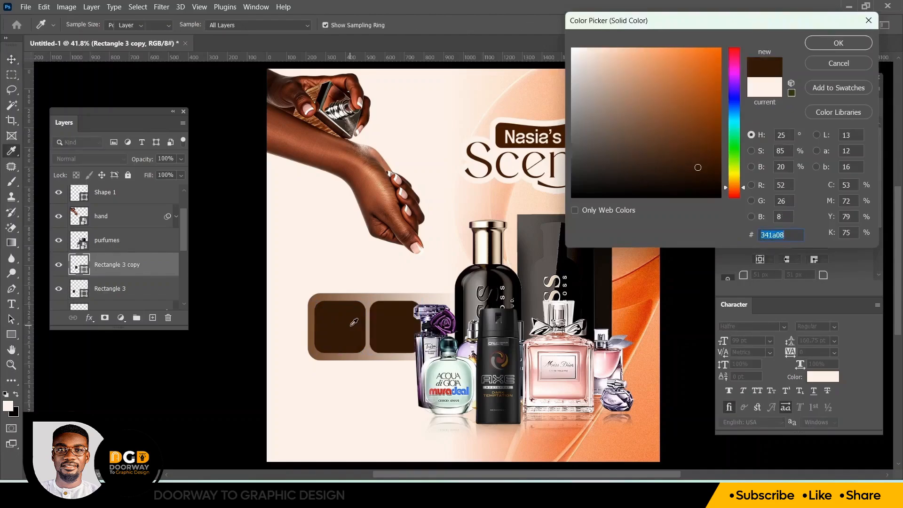
pyautogui.press('Return')
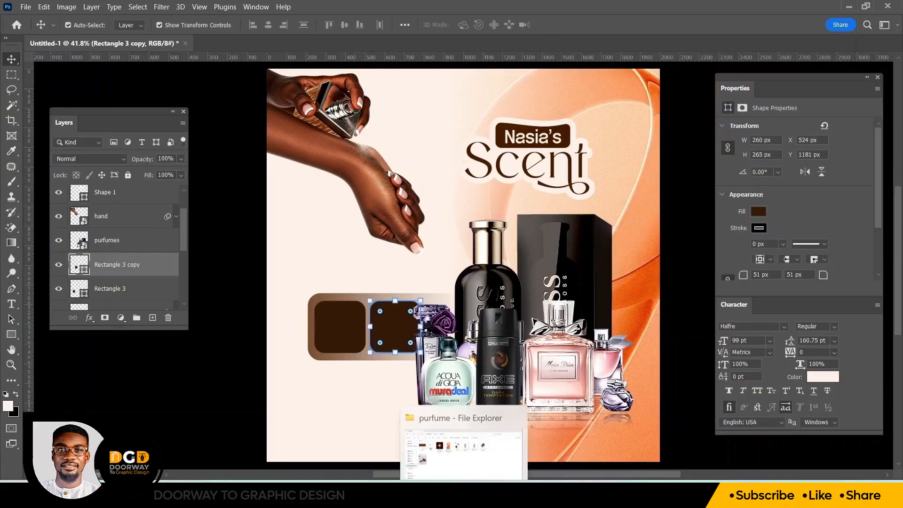
# - Place the purfume2 image from the purfume folder in File Explorer into the flyer and move it over the first dark square
pyautogui.click(464, 493)
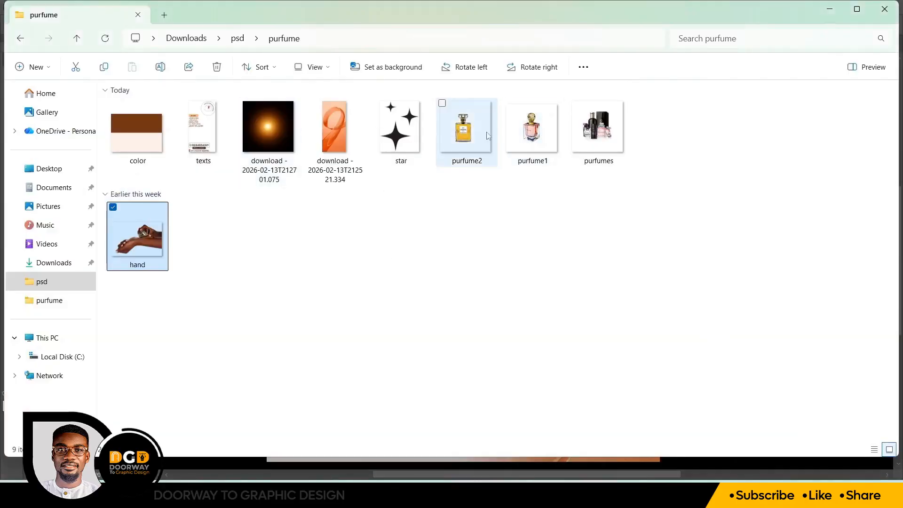
pyautogui.moveTo(474, 136); pyautogui.dragTo(341, 344)
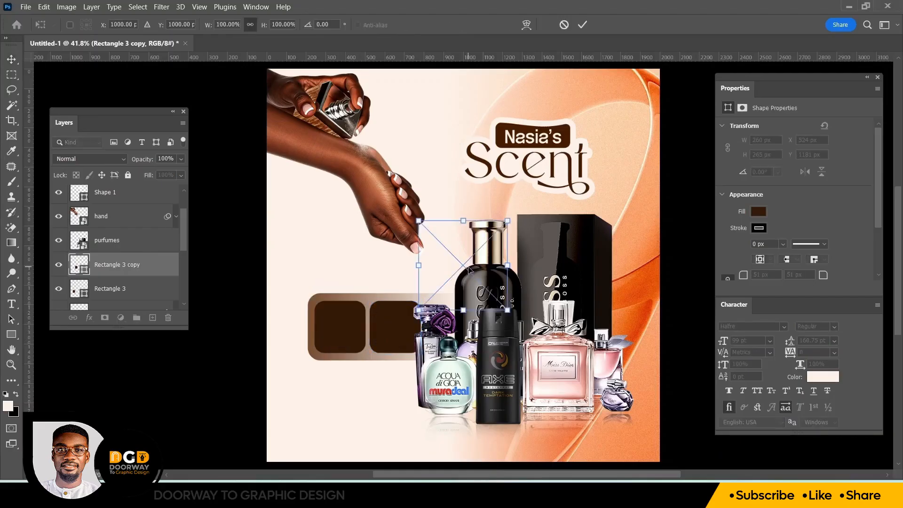
pyautogui.moveTo(469, 269); pyautogui.dragTo(345, 330)
# - Nudge the placed purfume2 bottle to X 389.75 px, Y 1308.22 px to centre it within the first dark square
pyautogui.press('Right')
pyautogui.press('Right')
pyautogui.press('Right')
pyautogui.press('Right')
pyautogui.press('Right')
pyautogui.press('Right')
pyautogui.press('Right')
pyautogui.press('Right')
pyautogui.press('Right')
pyautogui.press('Right')
pyautogui.press('Right')
pyautogui.press('Right')
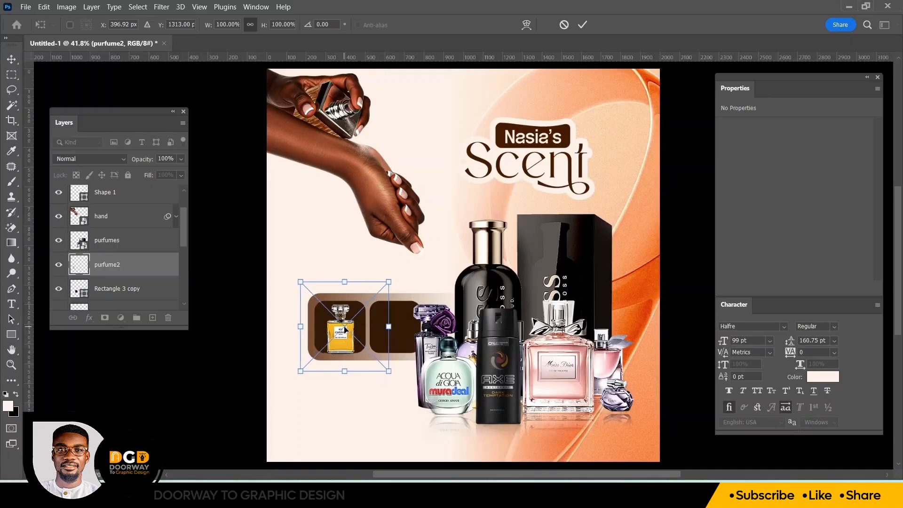
pyautogui.press('Left')
pyautogui.press('Left')
pyautogui.press('Left')
pyautogui.press('Left')
pyautogui.press('Left')
pyautogui.press('Left')
pyautogui.press('Left')
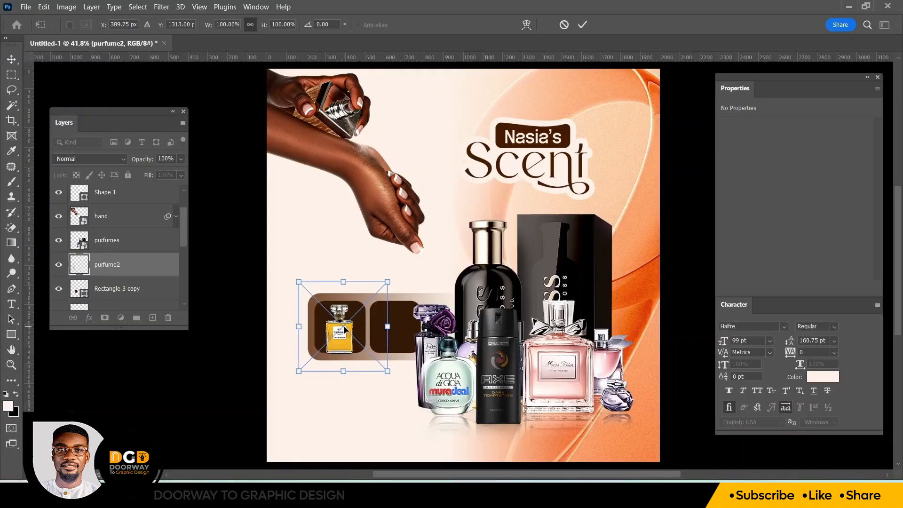
pyautogui.press('Up')
pyautogui.press('Up')
pyautogui.press('Up')
pyautogui.press('Up')
pyautogui.press('Up')
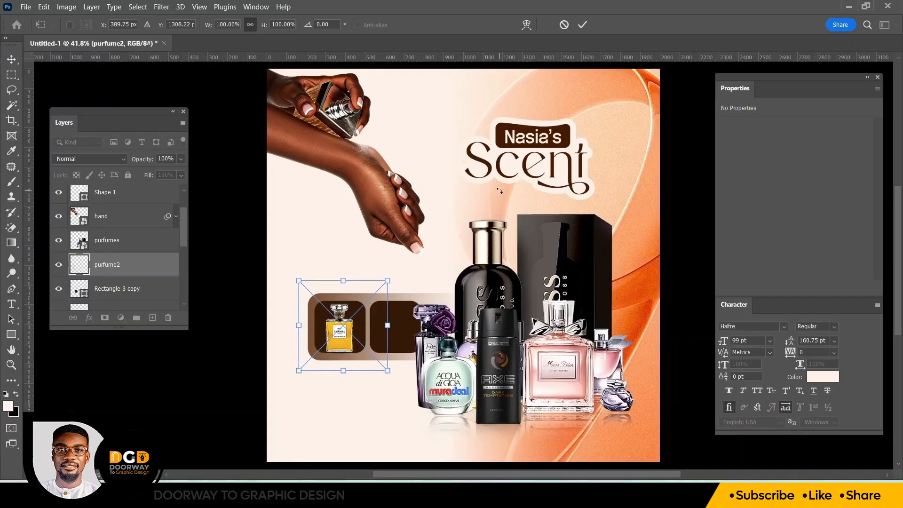
# - Scale the purfume2 bottle to 96.87%, apply the transform, and nudge the bottle up to Y 1196 px
pyautogui.moveTo(343, 280); pyautogui.dragTo(343, 283)
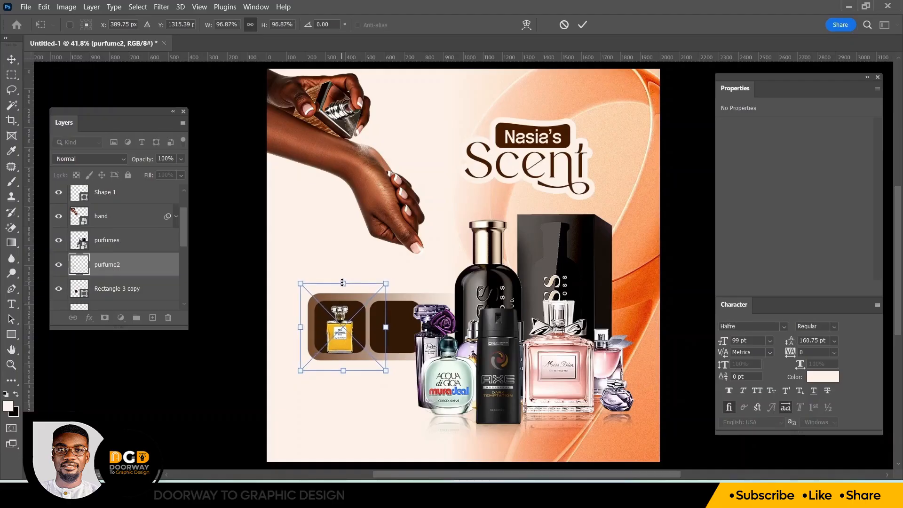
pyautogui.click(583, 25)
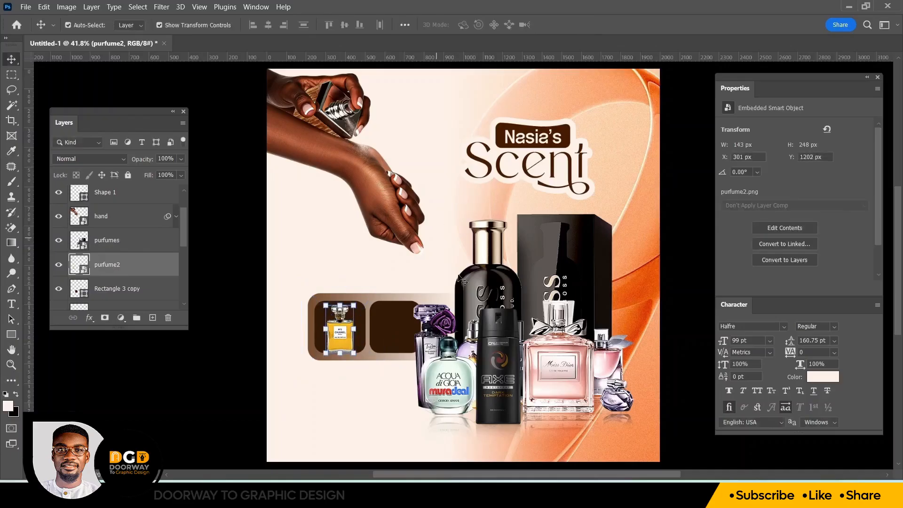
pyautogui.press('Up')
pyautogui.press('Up')
pyautogui.press('Up')
pyautogui.press('Up')
pyautogui.press('Up')
pyautogui.press('Up')
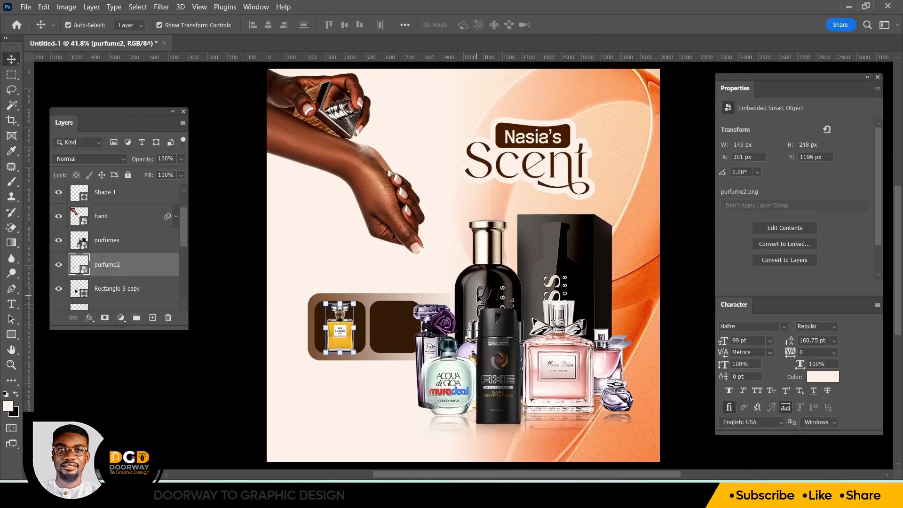
# - Place the purfume1 image from the purfume folder in File Explorer over the second dark square and apply the placement
pyautogui.click(444, 447)
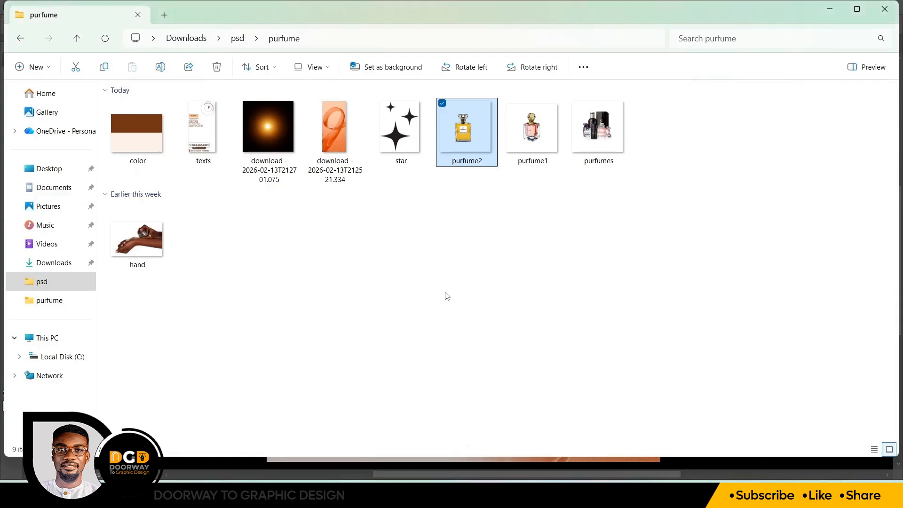
pyautogui.moveTo(530, 130); pyautogui.dragTo(393, 343)
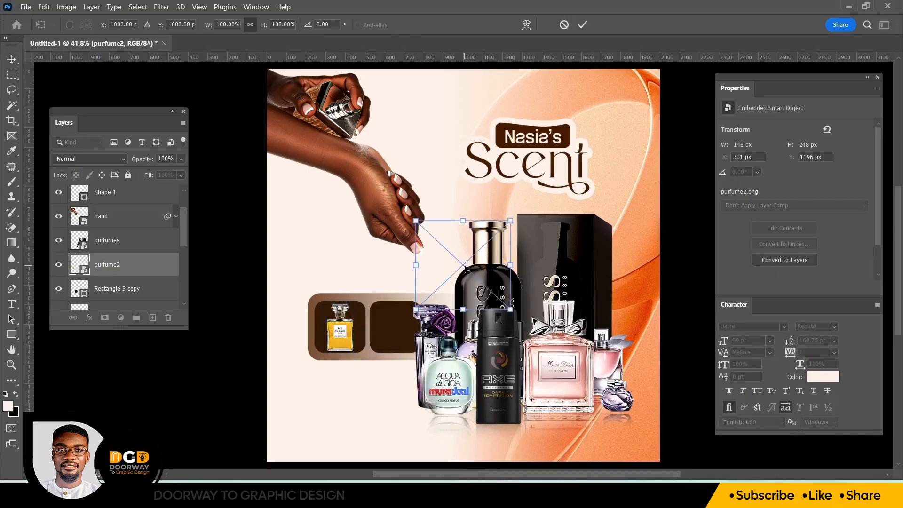
pyautogui.moveTo(466, 270); pyautogui.dragTo(397, 331)
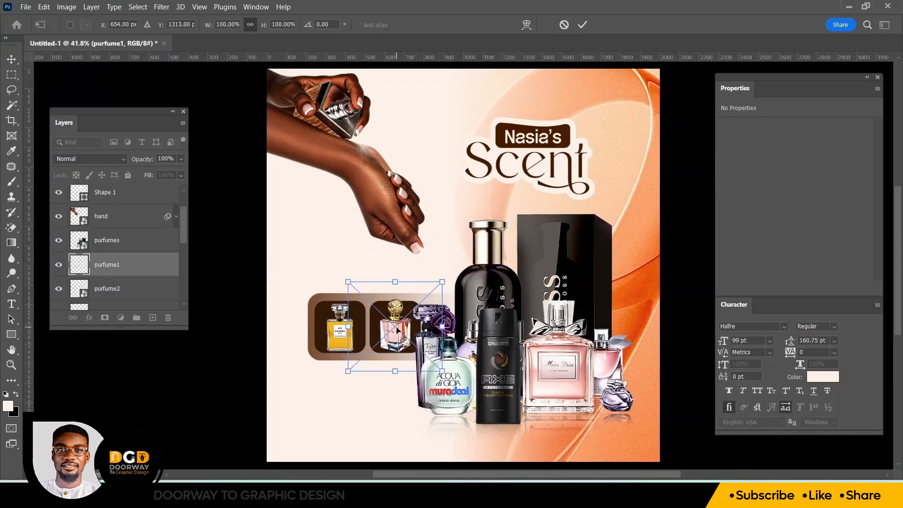
pyautogui.click(583, 29)
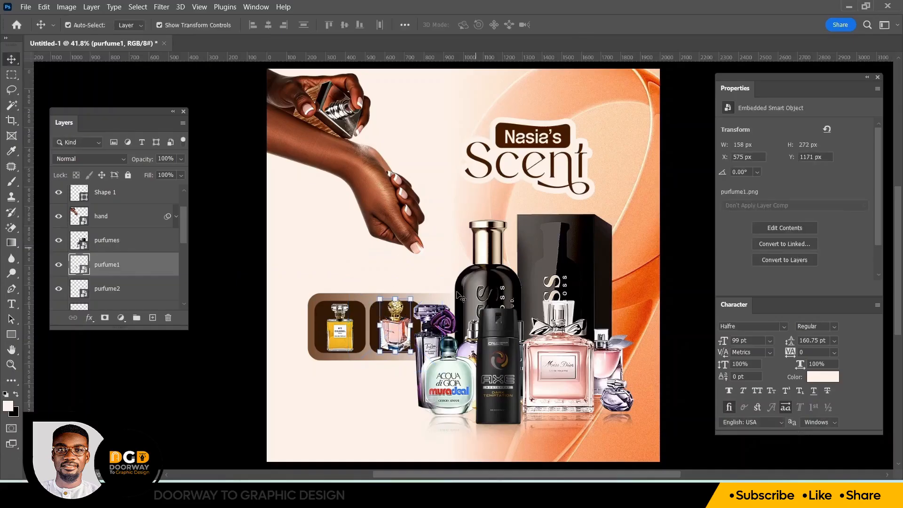
# - Scale the purfume1 bottle in the second dark square to 96.84%, apply the transform, and deselect it
pyautogui.click(396, 304)
pyautogui.click(398, 307)
pyautogui.hotkey('ctrl', 't')
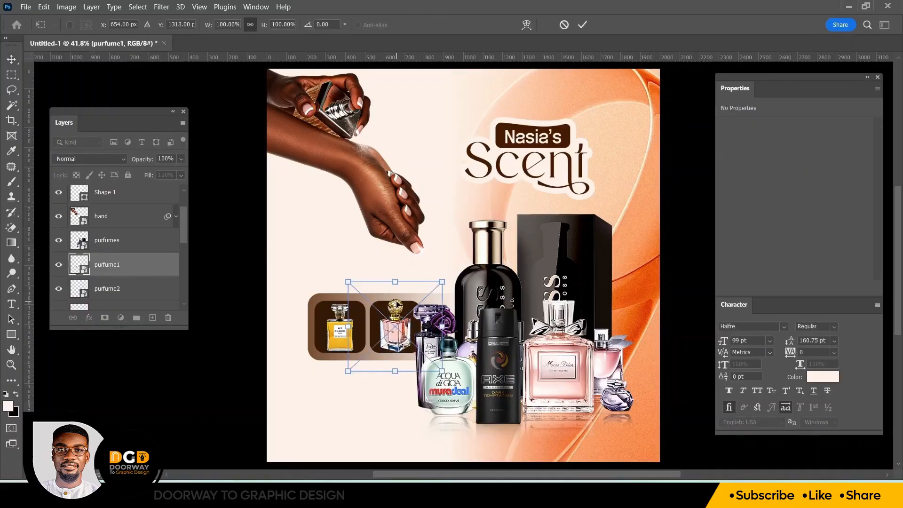
pyautogui.moveTo(399, 285); pyautogui.dragTo(399, 284)
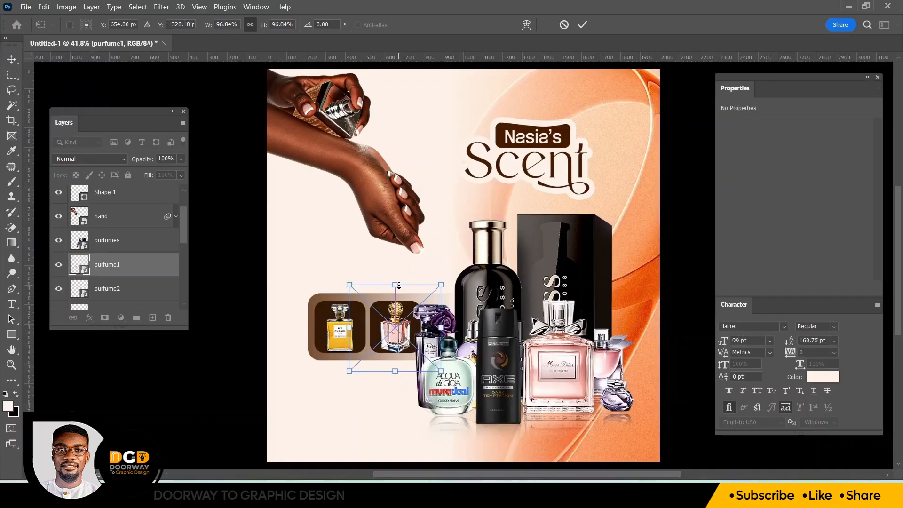
pyautogui.click(583, 24)
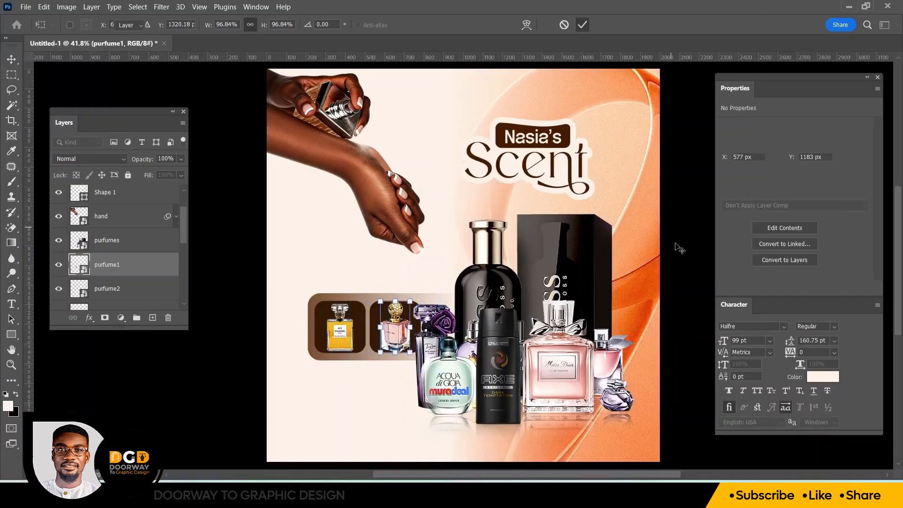
pyautogui.click(680, 261)
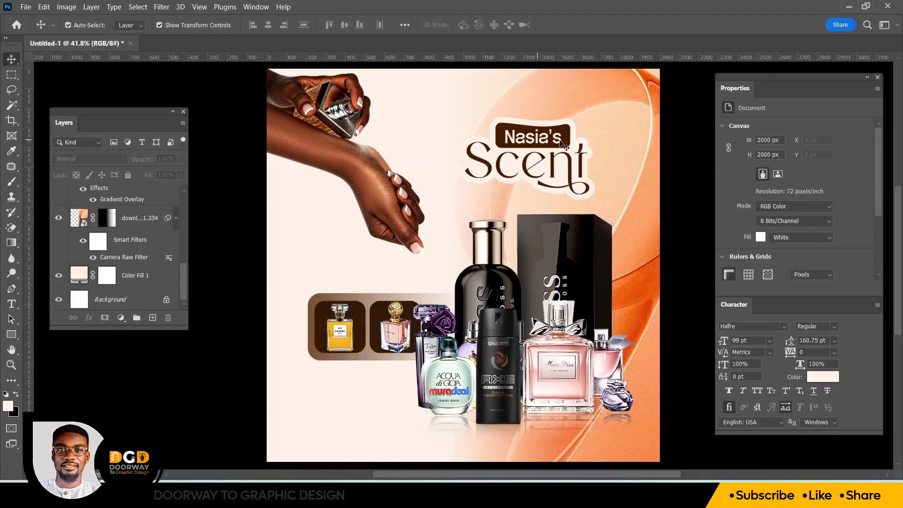
# - Place the star image from the purfume folder in File Explorer above the Scent text layer, beside the Nasia's label at X 1121.50 px, Y 329.69 px
pyautogui.click(502, 144)
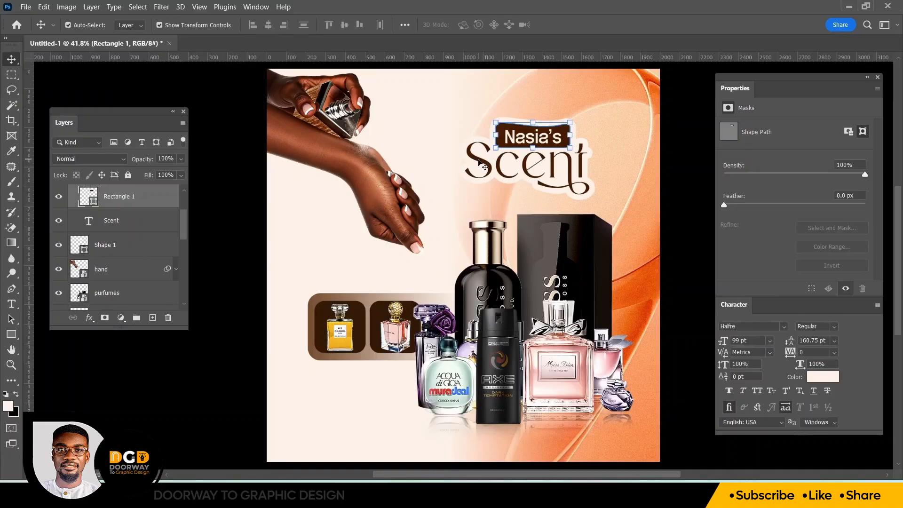
pyautogui.click(480, 162)
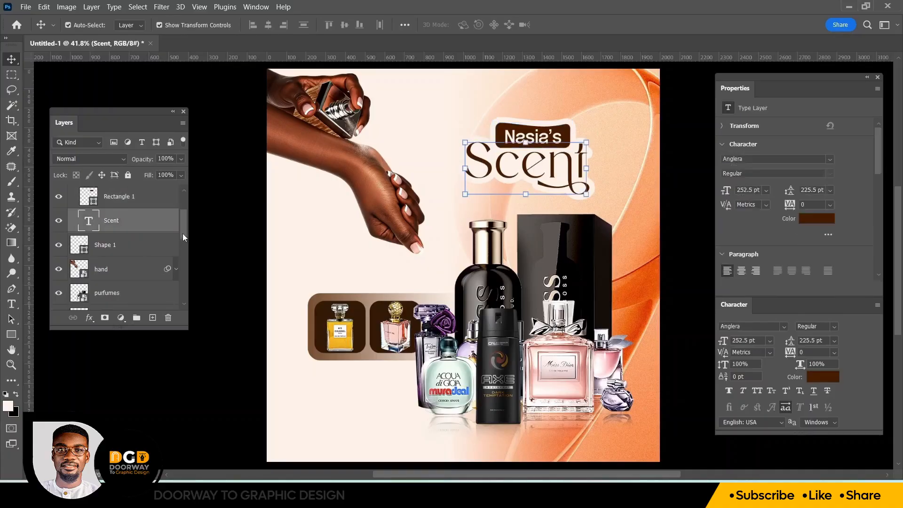
pyautogui.moveTo(183, 234); pyautogui.dragTo(179, 225)
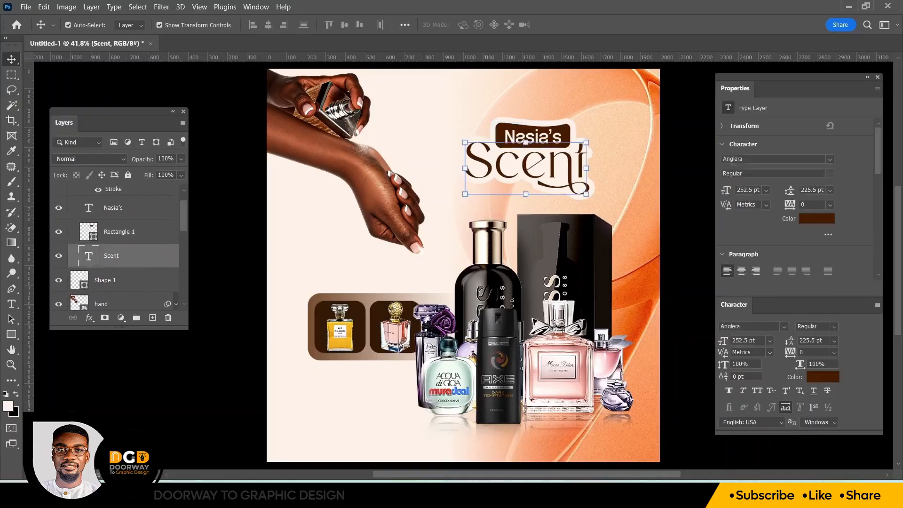
pyautogui.hotkey('alt', 'Tab')
pyautogui.click(408, 138)
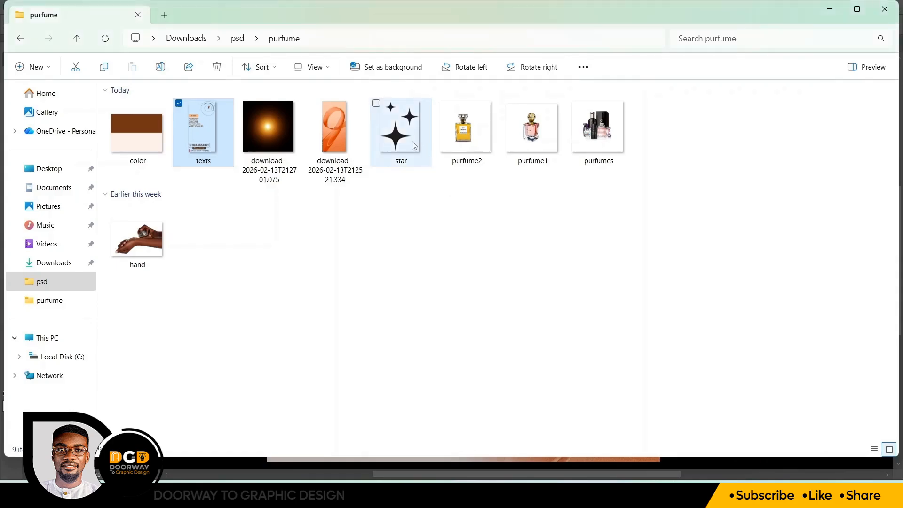
pyautogui.moveTo(406, 133); pyautogui.dragTo(482, 145)
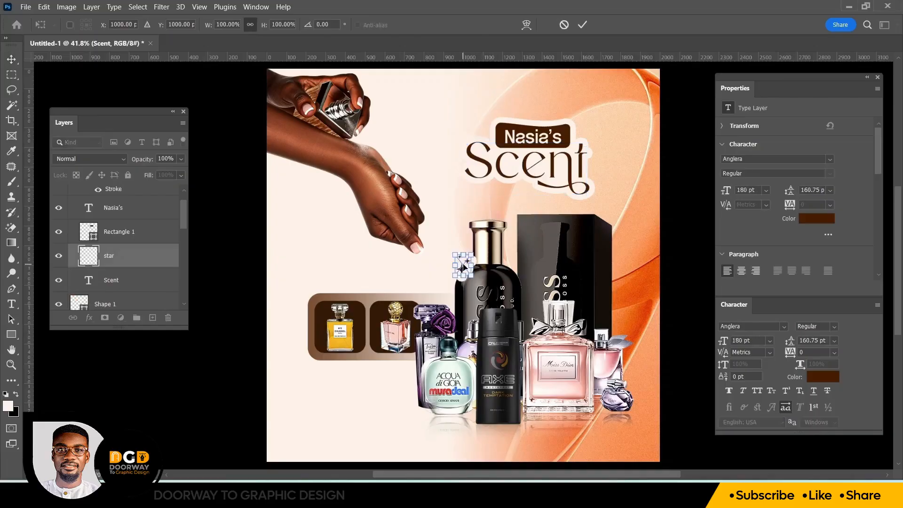
pyautogui.moveTo(494, 167); pyautogui.dragTo(487, 137)
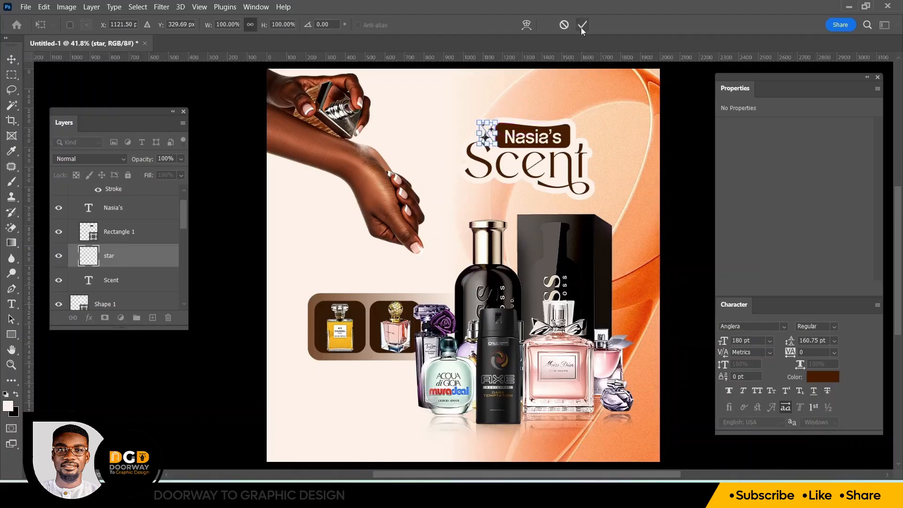
pyautogui.click(582, 26)
# - Add a Color Overlay to the star layer in the dark brown sampled from the Nasia's label rectangle
pyautogui.rightClick(134, 257)
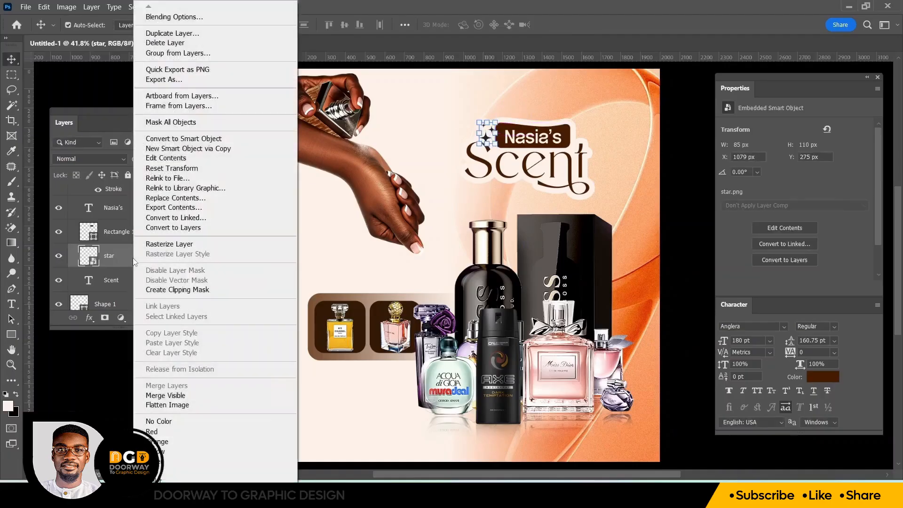
pyautogui.click(156, 19)
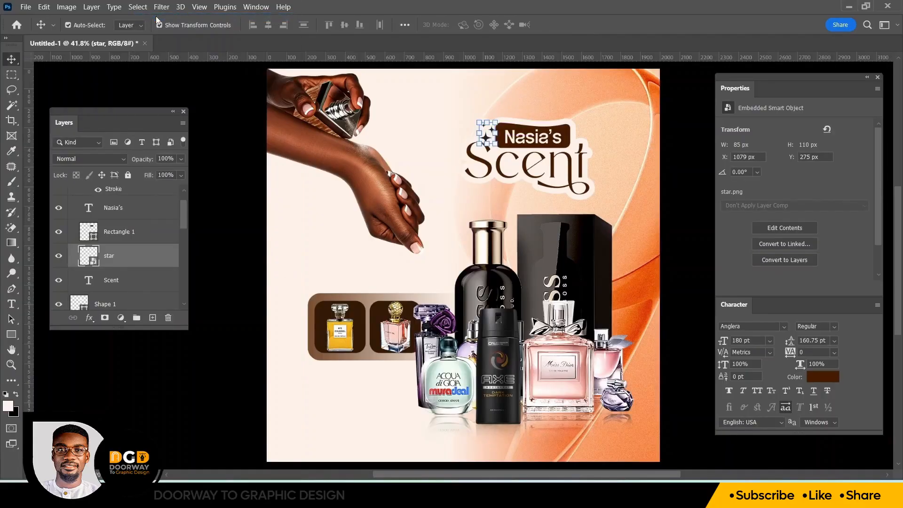
pyautogui.moveTo(533, 47); pyautogui.dragTo(750, 21)
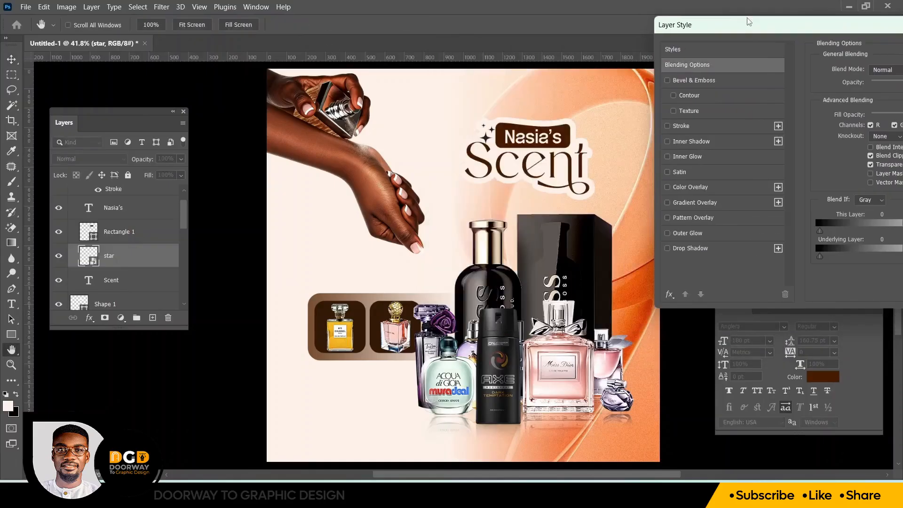
pyautogui.click(679, 187)
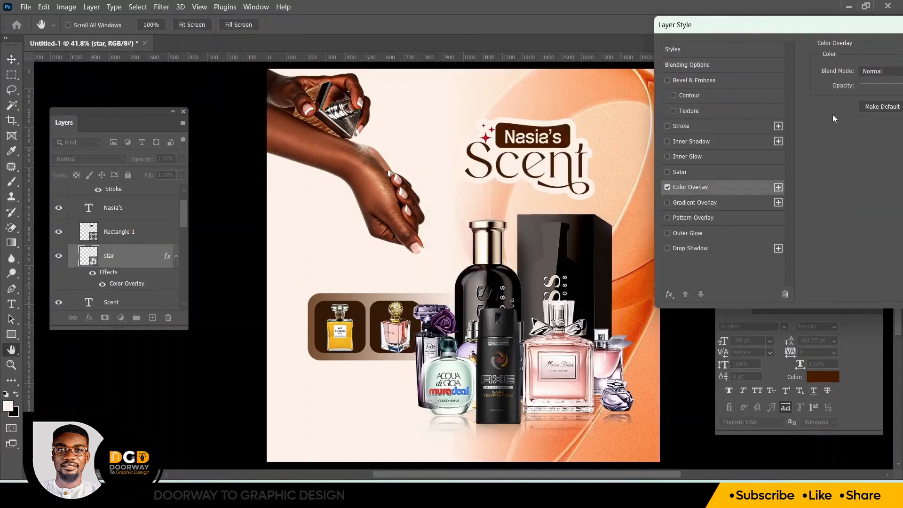
pyautogui.moveTo(849, 28); pyautogui.dragTo(784, 31)
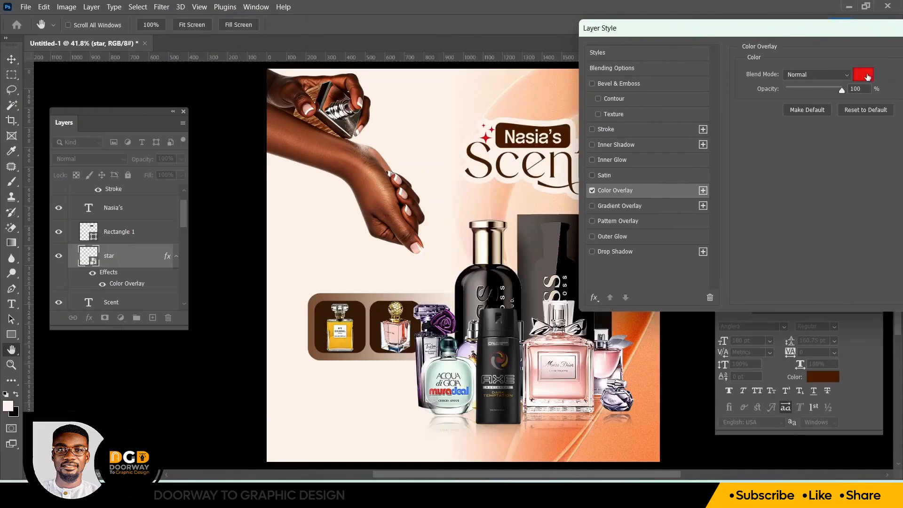
pyautogui.click(864, 75)
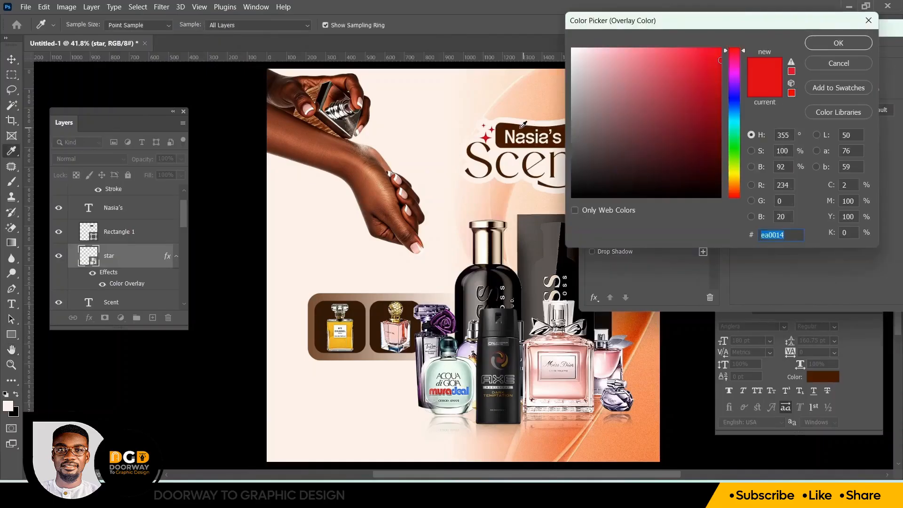
pyautogui.click(523, 125)
pyautogui.press('Return')
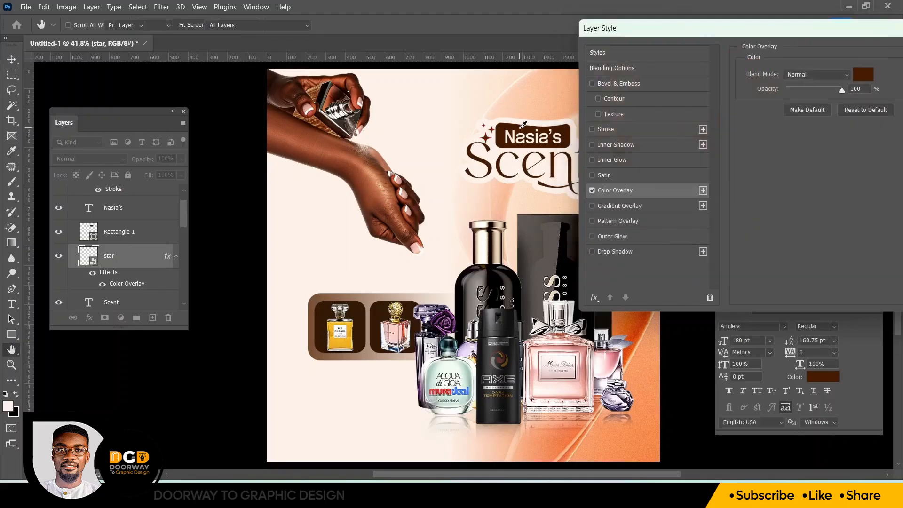
pyautogui.press('Return')
pyautogui.click(221, 235)
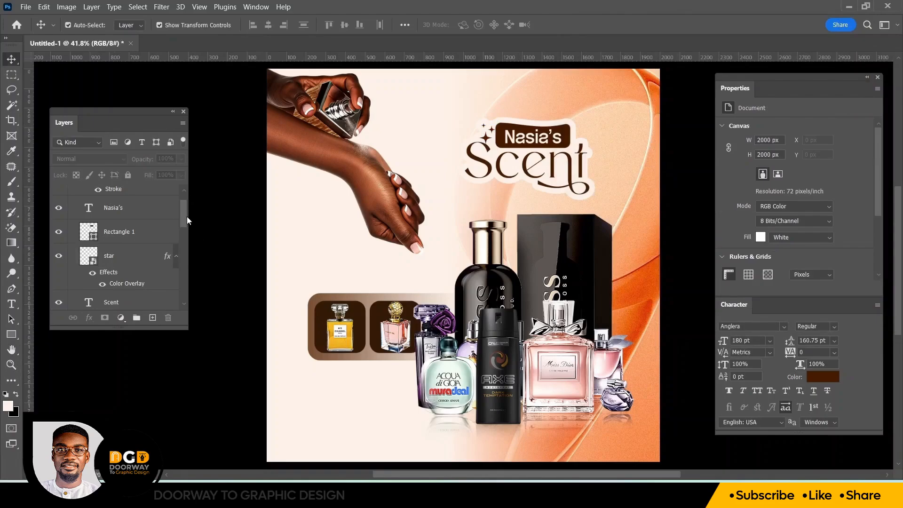
# - Place the texts image from File Explorer above the ribbon layer at X 524 px, Y 1055.76 px, apply it, and lock its layer
pyautogui.moveTo(183, 219); pyautogui.dragTo(177, 307)
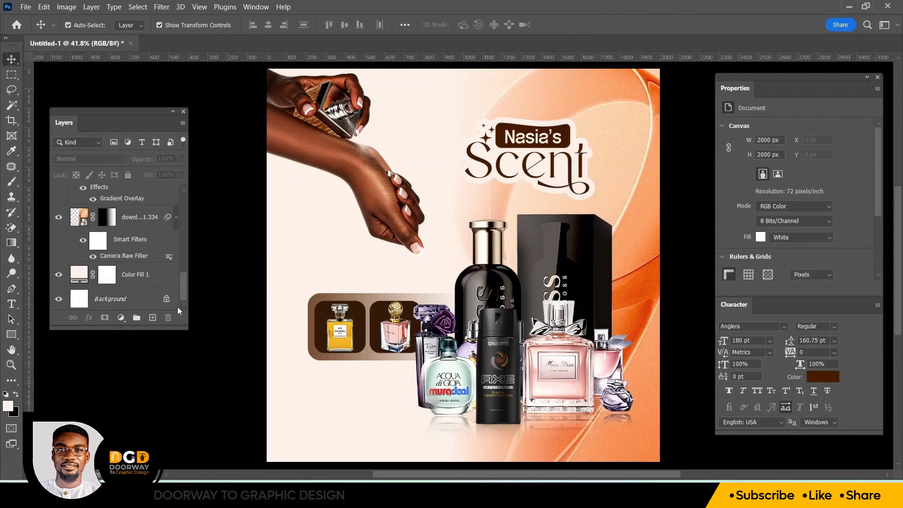
pyautogui.click(149, 221)
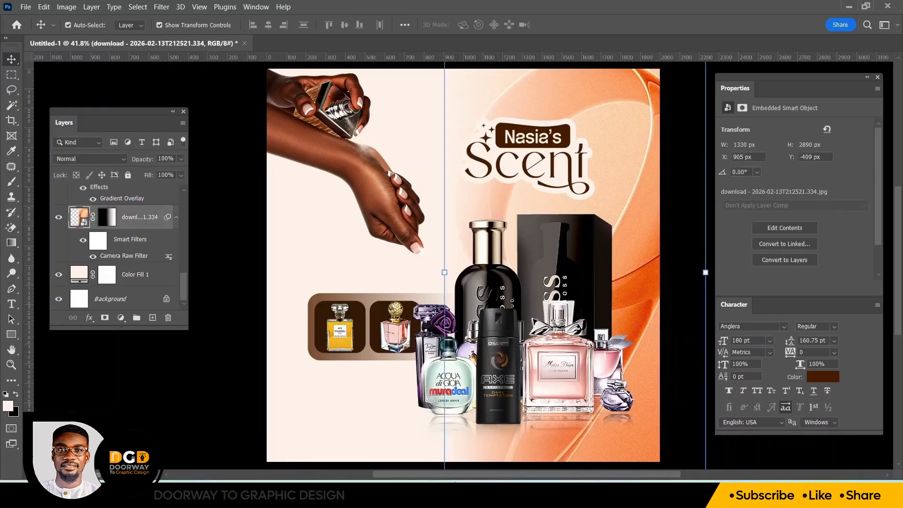
pyautogui.click(463, 492)
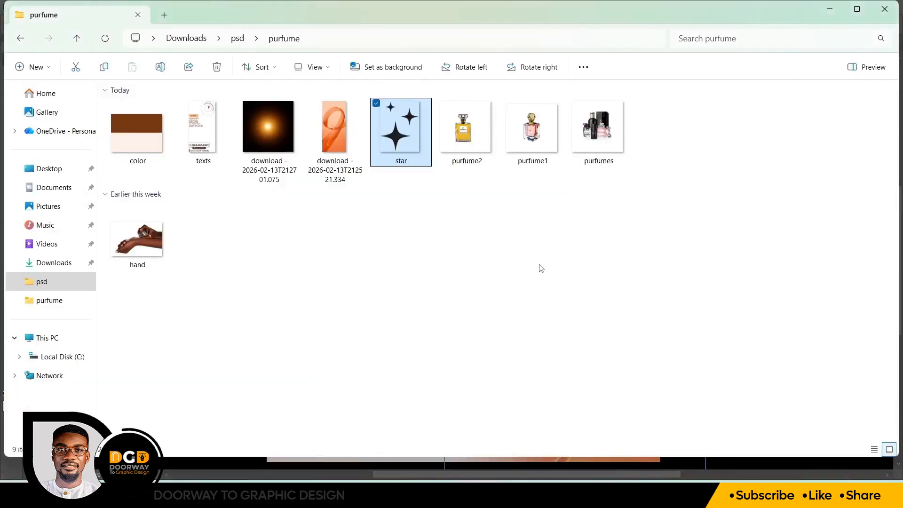
pyautogui.click(230, 130)
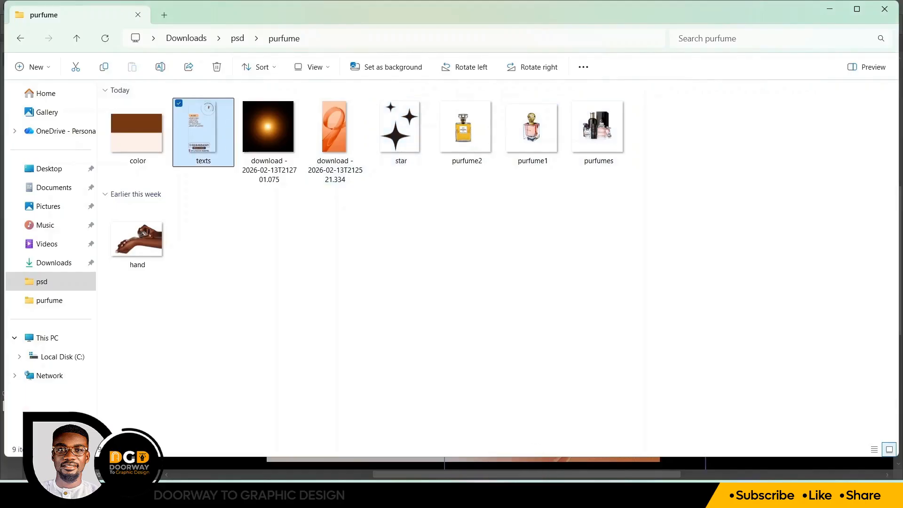
pyautogui.moveTo(230, 130); pyautogui.dragTo(459, 264)
pyautogui.moveTo(456, 263); pyautogui.dragTo(362, 274)
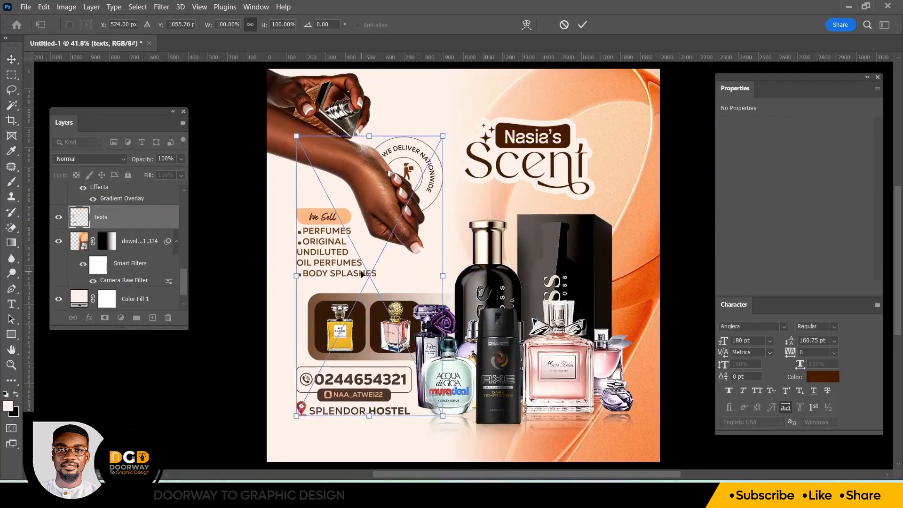
pyautogui.click(582, 24)
pyautogui.hotkey('ctrl', '/')
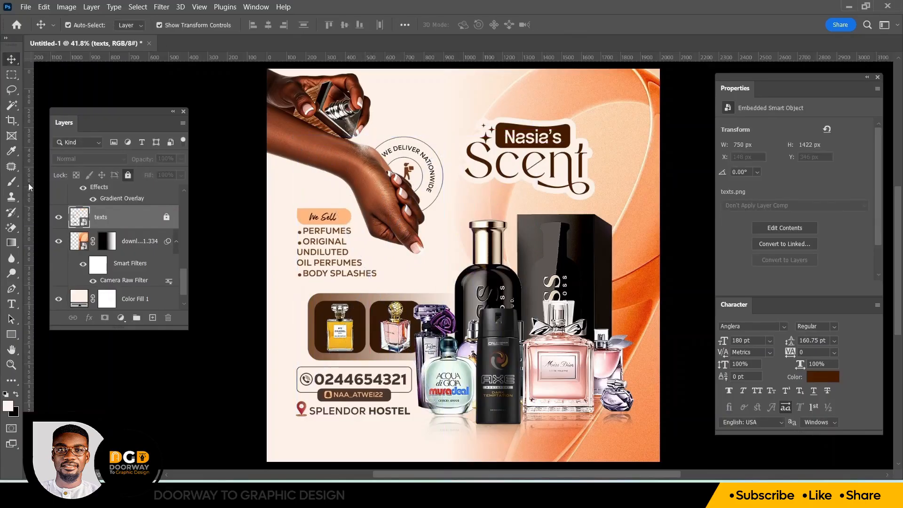
# - Add a vertical guide along the text block's left edge and nudge the gradient panel with both bottle thumbnails left to meet it
pyautogui.moveTo(30, 183); pyautogui.dragTo(298, 173)
pyautogui.moveTo(233, 304); pyautogui.dragTo(398, 346)
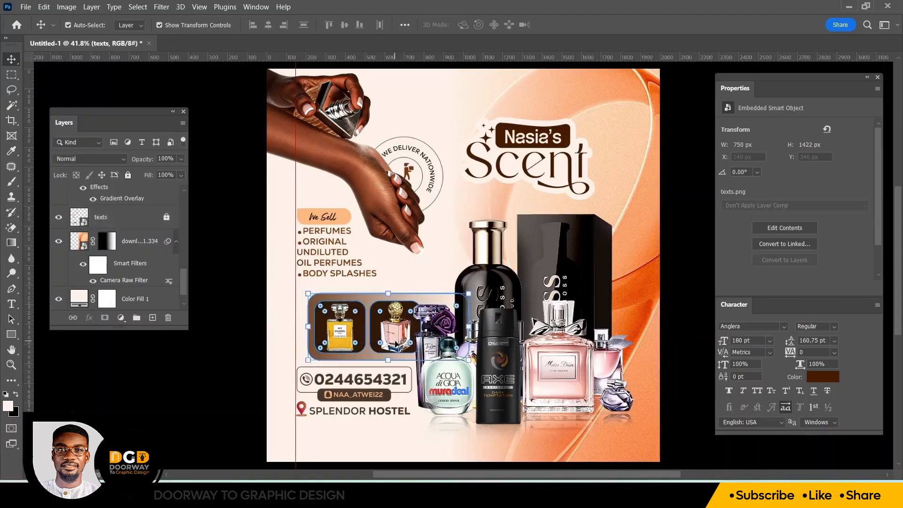
pyautogui.hotkey('shift', 'Left')
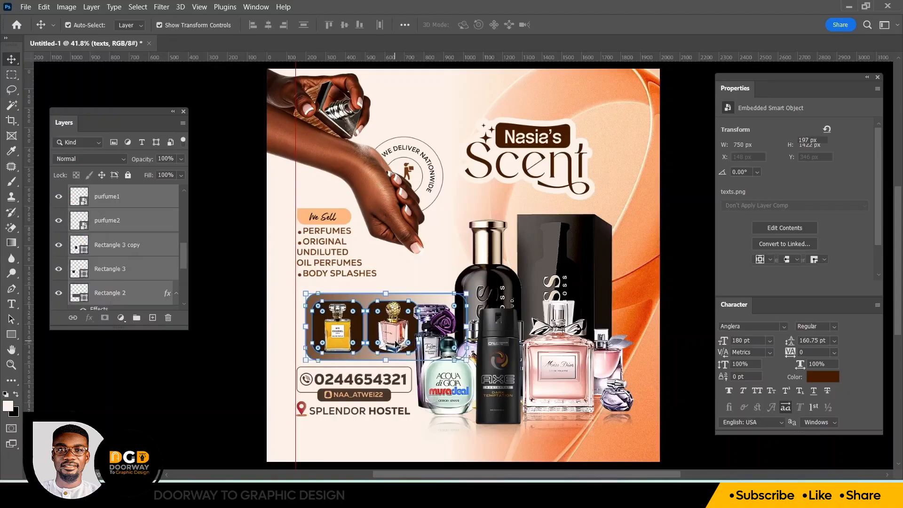
pyautogui.hotkey('shift', 'Left')
pyautogui.hotkey('shift', 'Left')
pyautogui.hotkey('shift', 'Left')
pyautogui.hotkey('shift', 'Left')
pyautogui.hotkey('shift', 'Left')
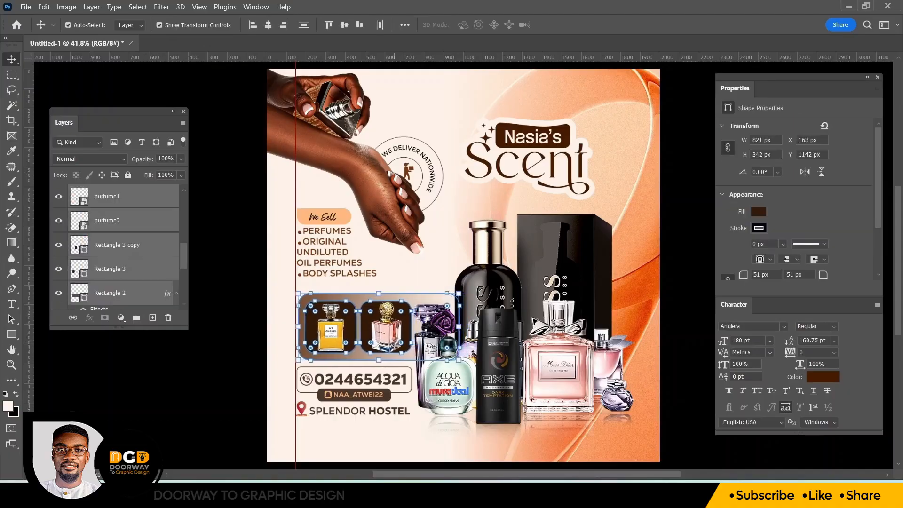
# - Place the golden glow image from File Explorer above the hand layer at X 155 px, Y 56 px and apply the placement
pyautogui.click(339, 148)
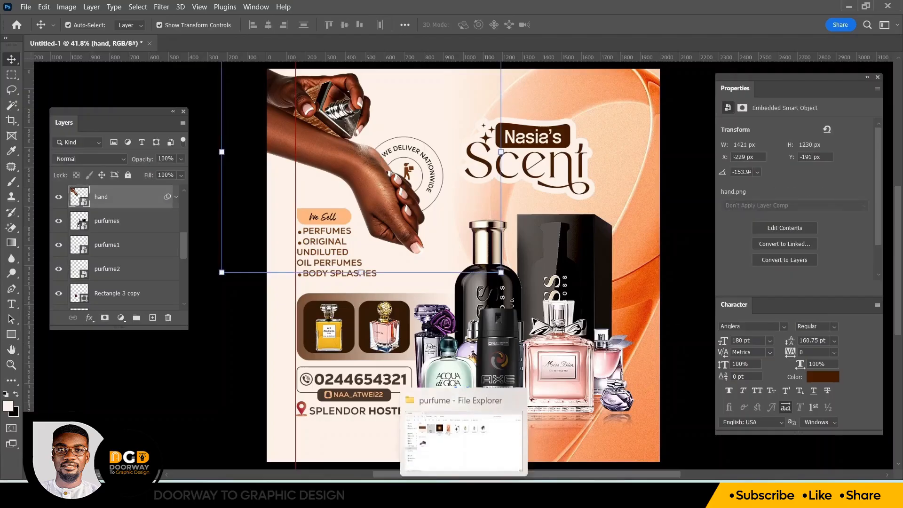
pyautogui.click(464, 495)
pyautogui.moveTo(271, 130); pyautogui.dragTo(299, 102)
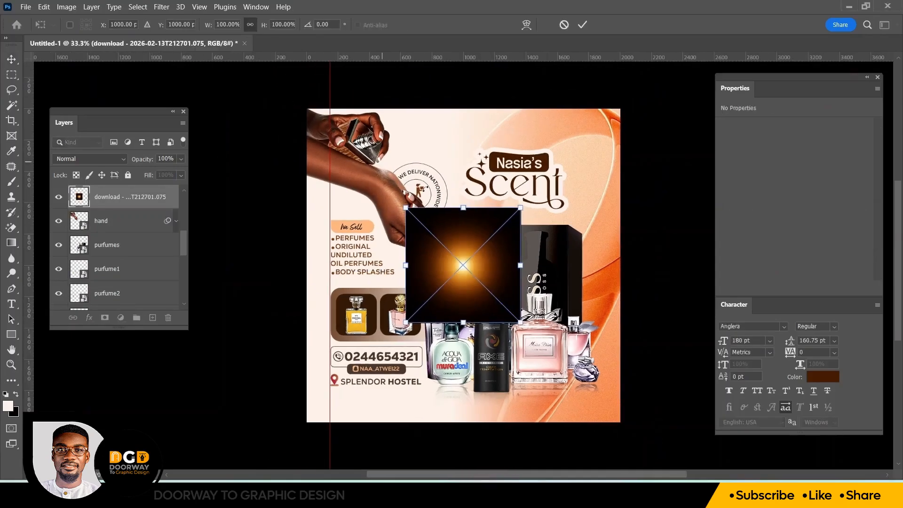
pyautogui.moveTo(472, 246); pyautogui.dragTo(338, 99)
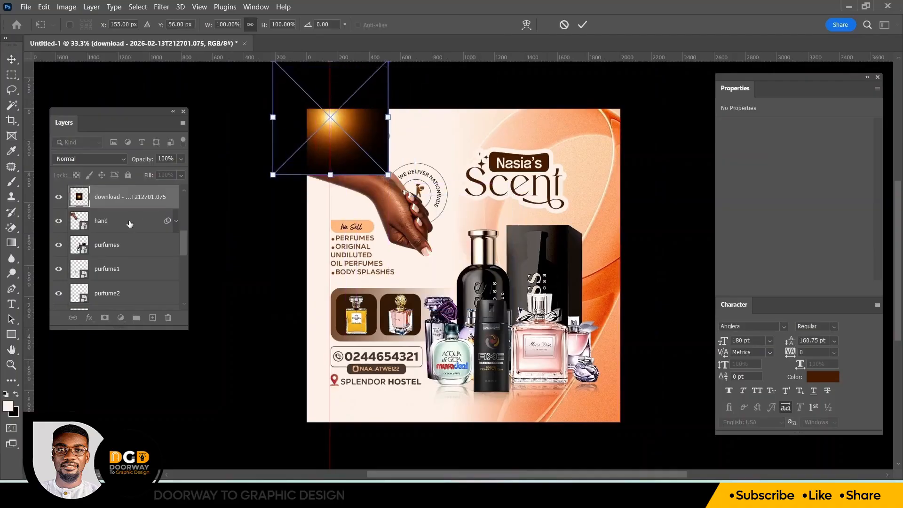
pyautogui.press('Return')
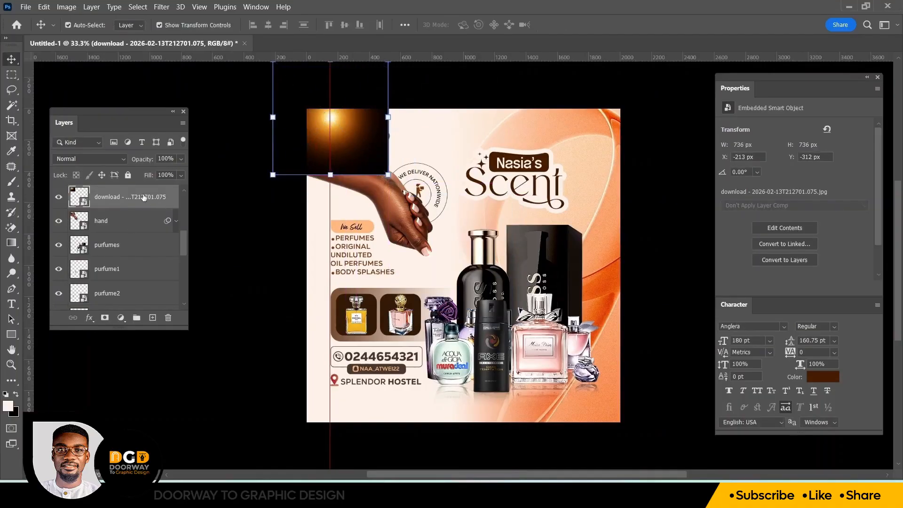
# - Clip the golden glow layer to the hand layer and set its blend mode to Screen
pyautogui.rightClick(145, 199)
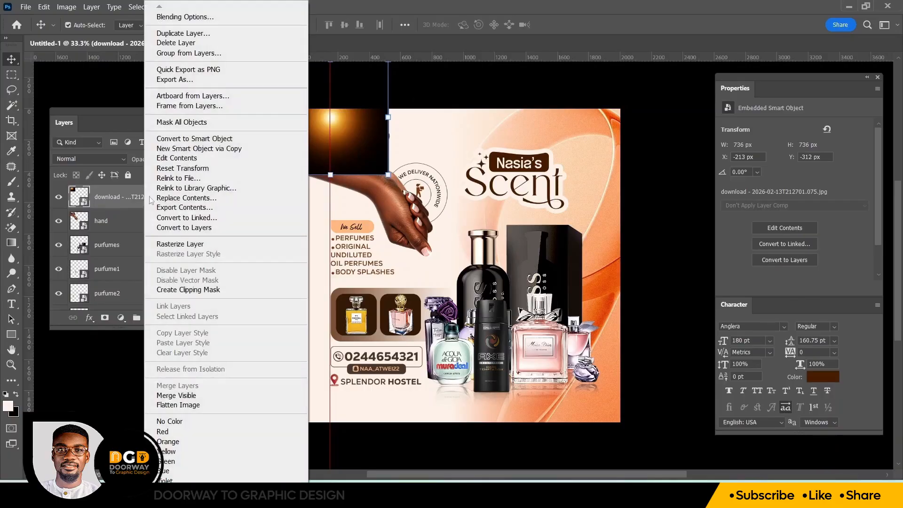
pyautogui.click(183, 290)
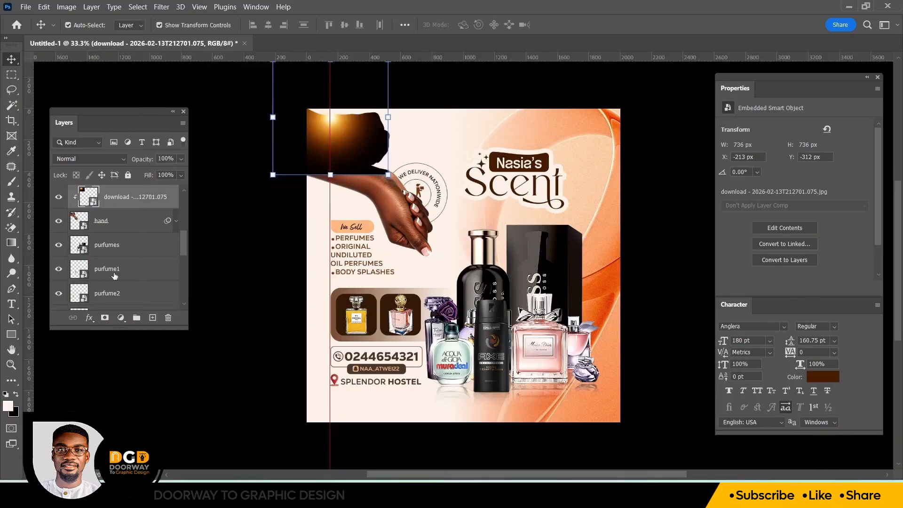
pyautogui.click(80, 158)
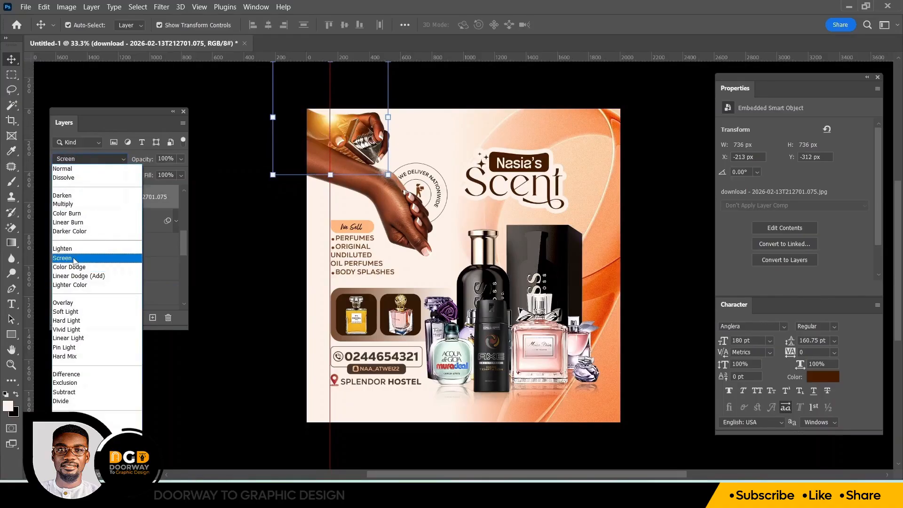
pyautogui.click(73, 259)
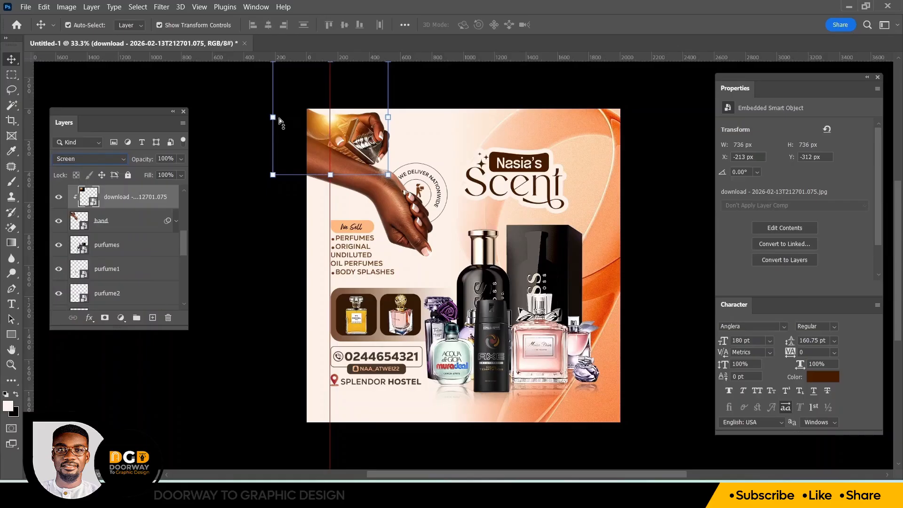
# - Scale the golden glow layer to 222.85%, move it over the hand to about X 393 px, Y -268 px, and apply the transform
pyautogui.hotkey('ctrl', '-')
pyautogui.hotkey('ctrl', '-')
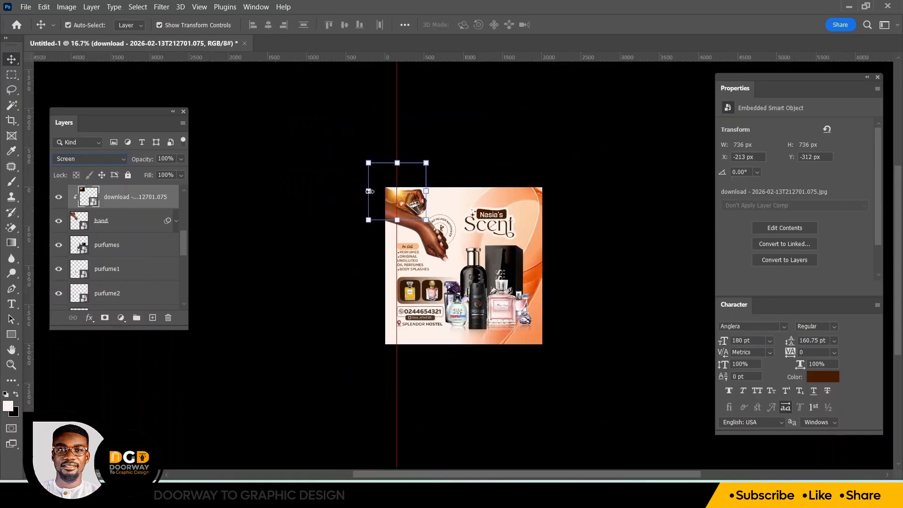
pyautogui.moveTo(369, 191); pyautogui.dragTo(299, 153)
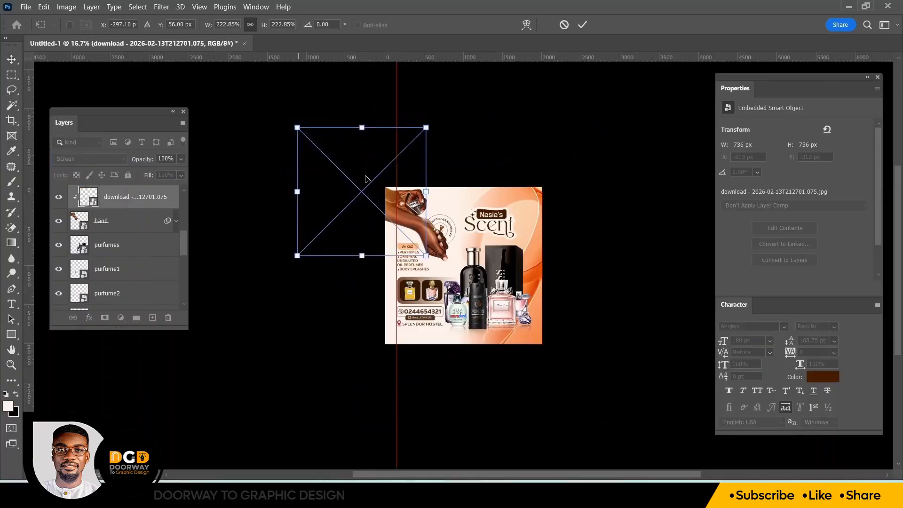
pyautogui.moveTo(393, 206); pyautogui.dragTo(452, 185)
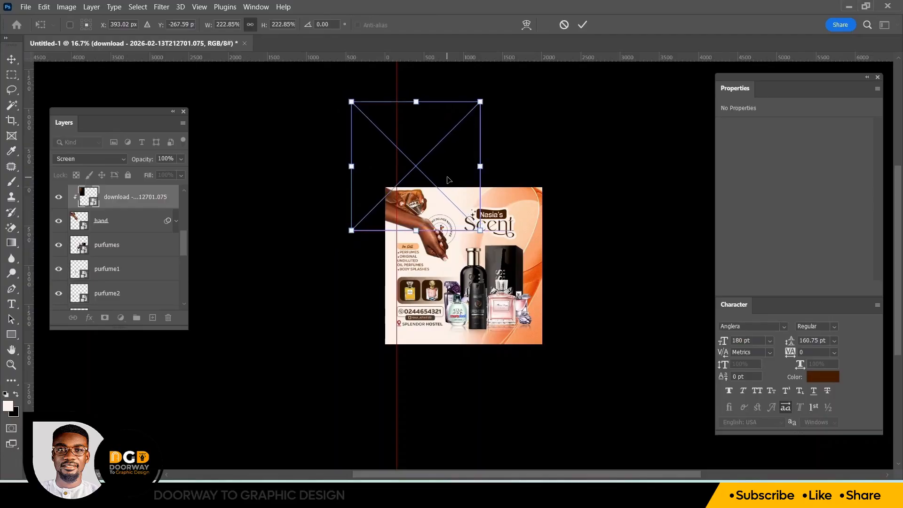
pyautogui.click(583, 25)
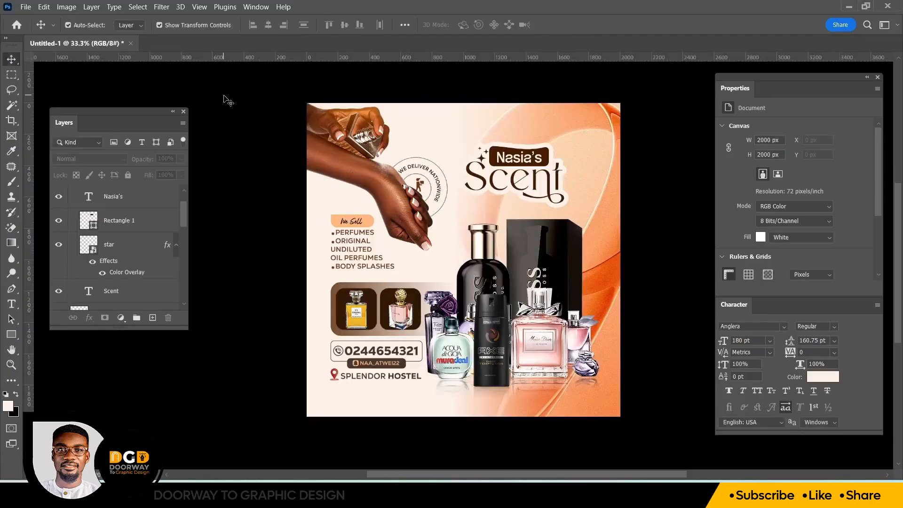
# - Select all the unlocked flyer elements together and nudge them right until the gradient thumbnail panel sits at X 177 px
pyautogui.moveTo(218, 87); pyautogui.dragTo(653, 434)
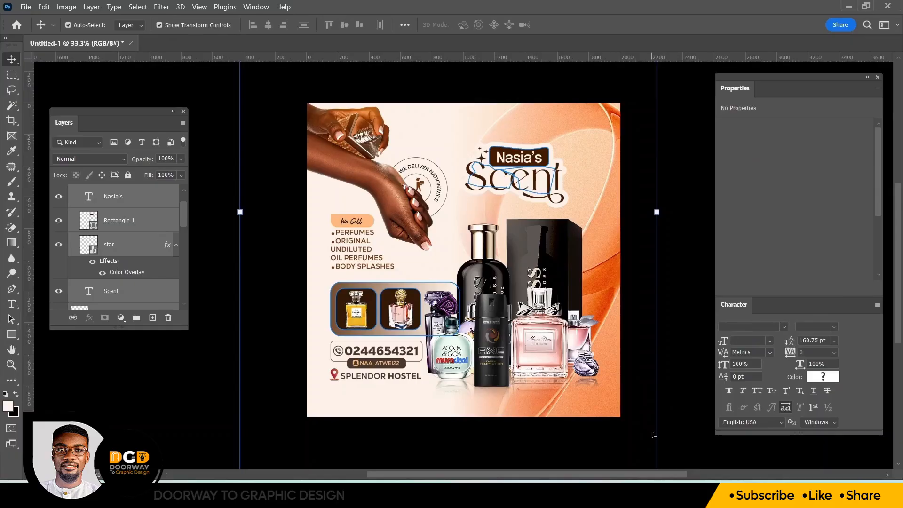
pyautogui.hotkey('shift', 'Right')
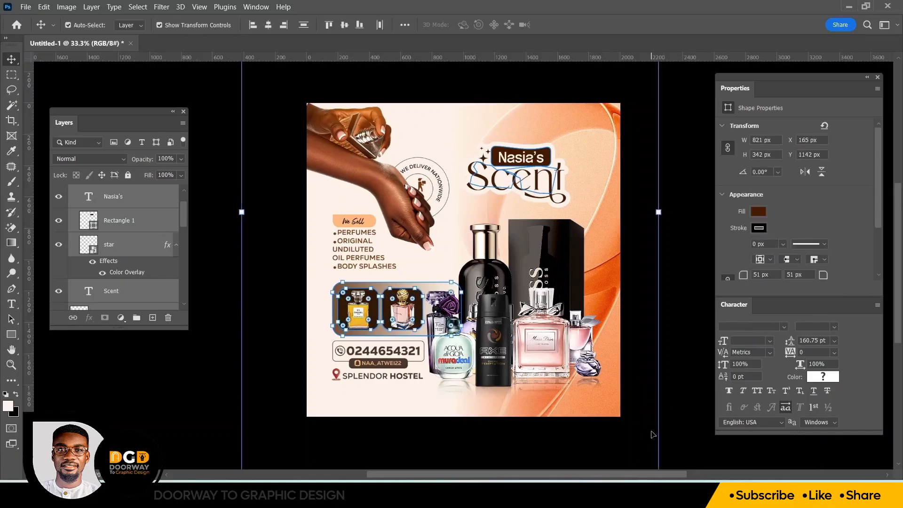
pyautogui.press('Right')
pyautogui.press('Right')
pyautogui.press('Right')
pyautogui.press('Right')
pyautogui.press('Right')
pyautogui.press('Right')
pyautogui.press('Right')
pyautogui.press('Right')
pyautogui.press('Right')
pyautogui.press('Right')
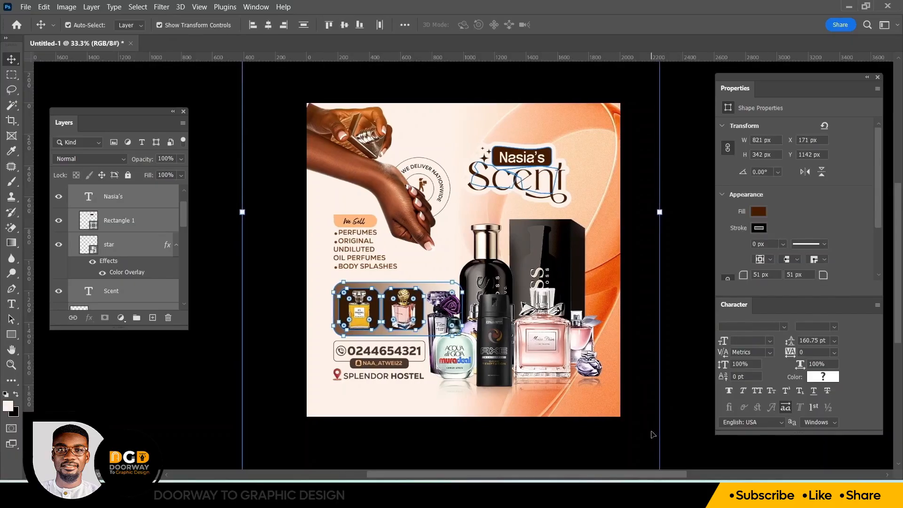
pyautogui.press('Right')
pyautogui.press('Right')
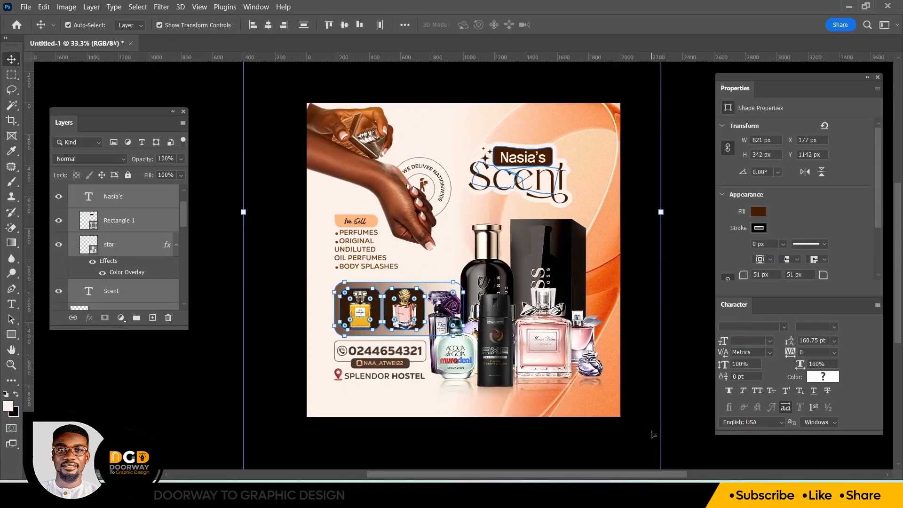
pyautogui.click(654, 237)
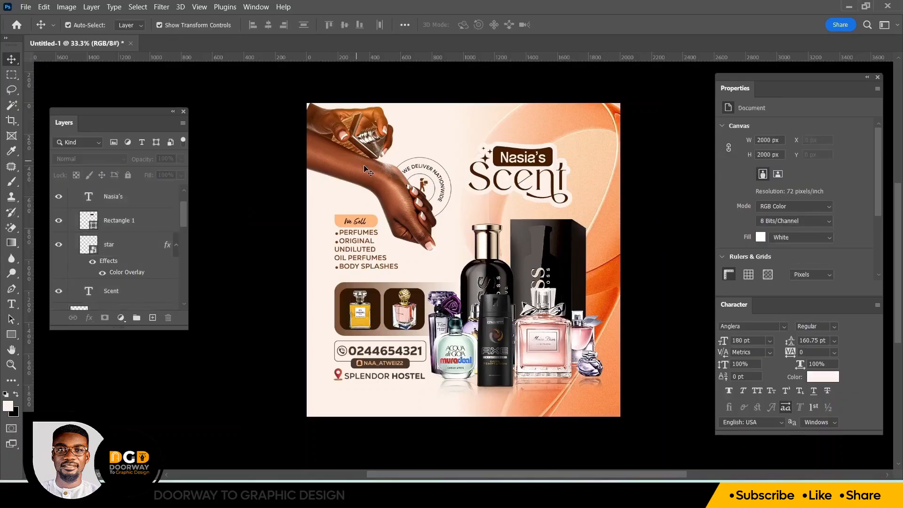
# - Move the hand layer slightly back toward the canvas's upper-left corner, to X -205 px, Y -191 px, and deselect it
pyautogui.click(408, 217)
pyautogui.moveTo(405, 213); pyautogui.dragTo(401, 208)
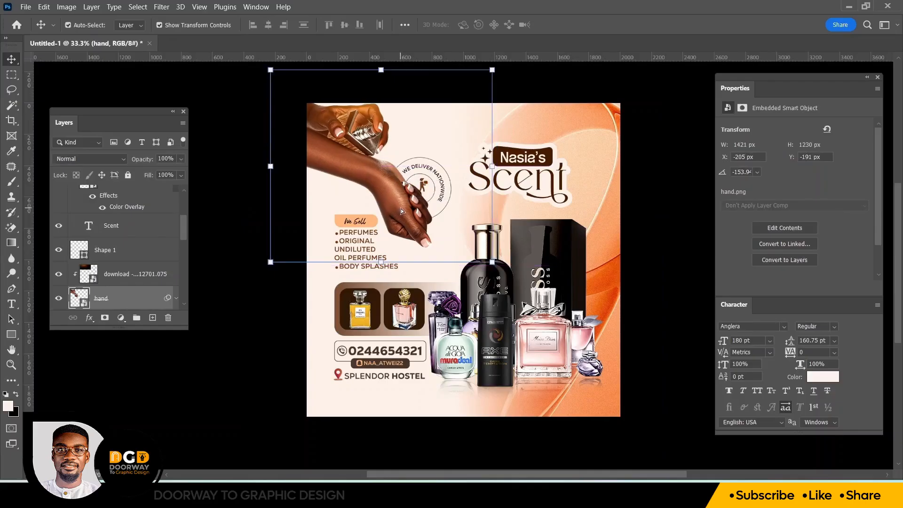
pyautogui.click(658, 91)
pyautogui.hotkey('ctrl', '0')
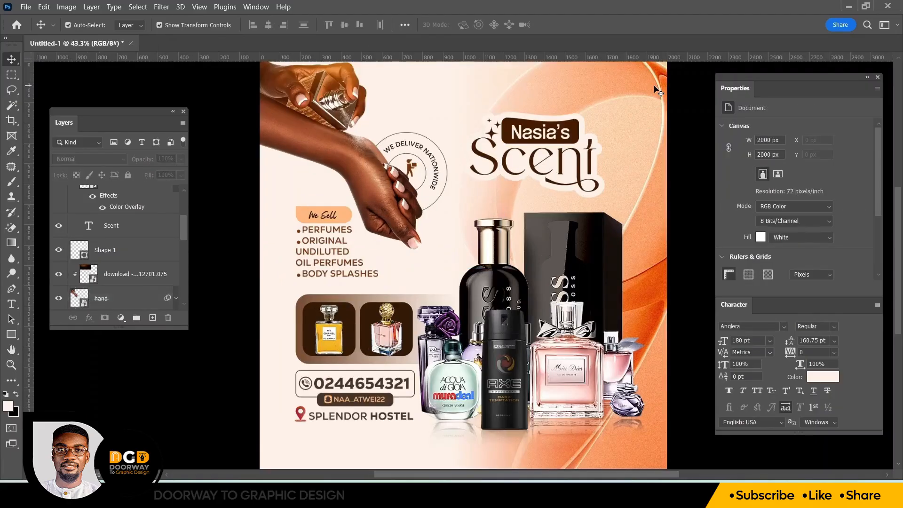
# - Create a new empty layer and place it outside and above the headline group at the top of the layer stack
pyautogui.moveTo(182, 228); pyautogui.dragTo(183, 187)
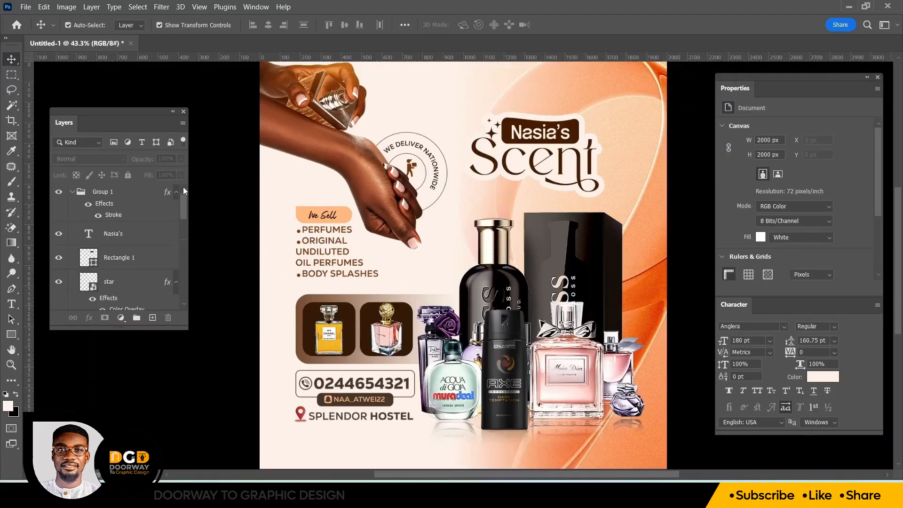
pyautogui.click(144, 192)
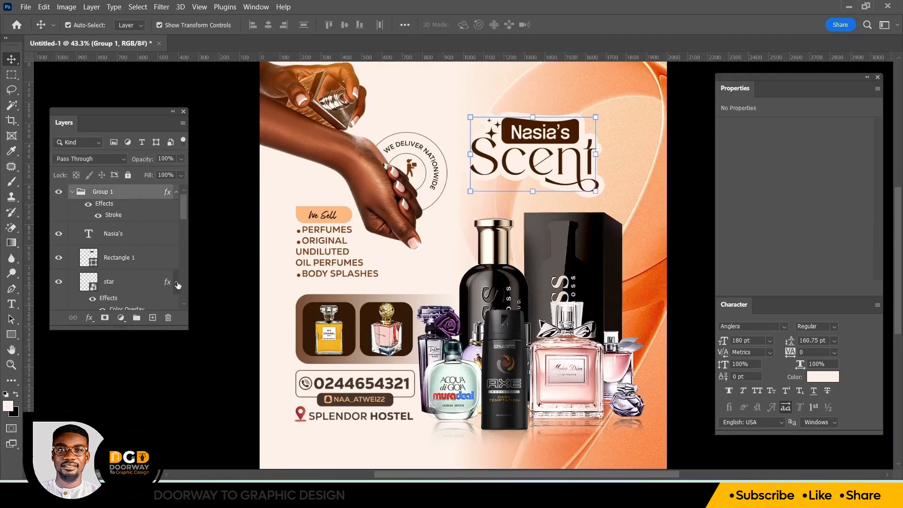
pyautogui.click(153, 318)
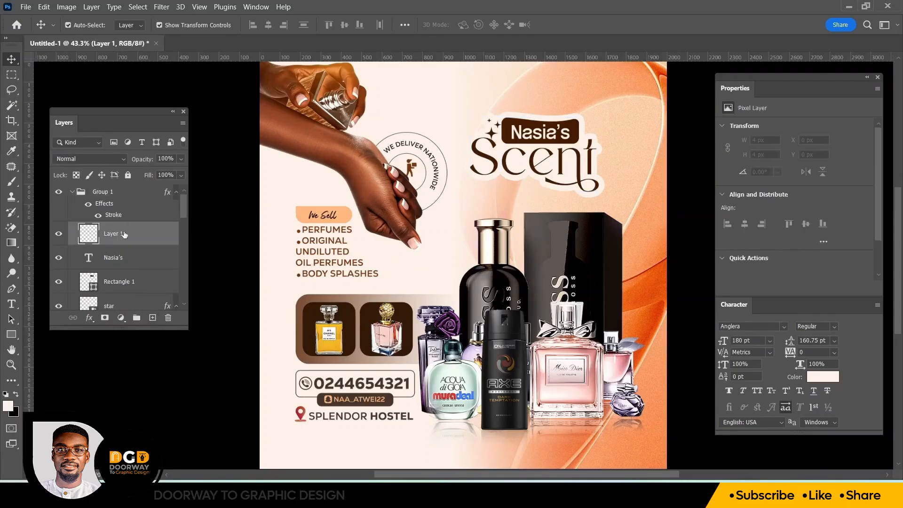
pyautogui.moveTo(124, 232); pyautogui.dragTo(112, 190)
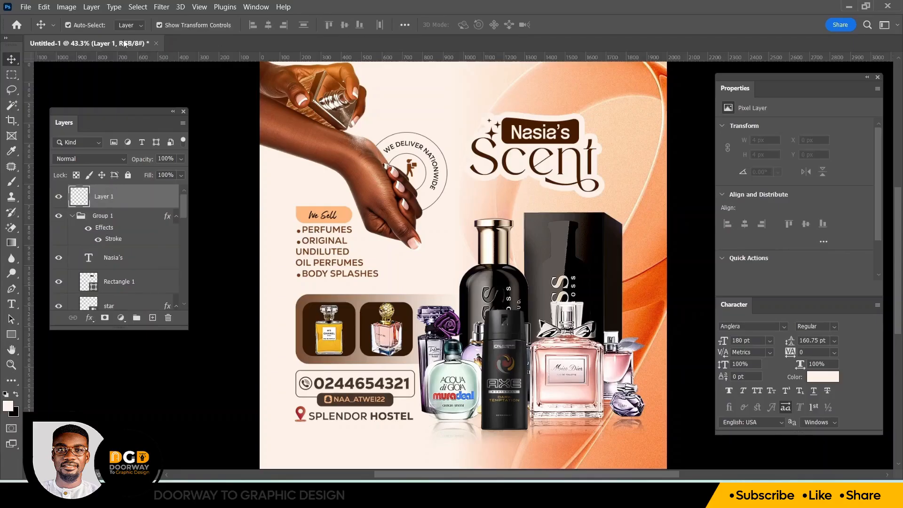
# - Fill the new layer with 50% Gray in Normal mode at 100% opacity
pyautogui.click(48, 8)
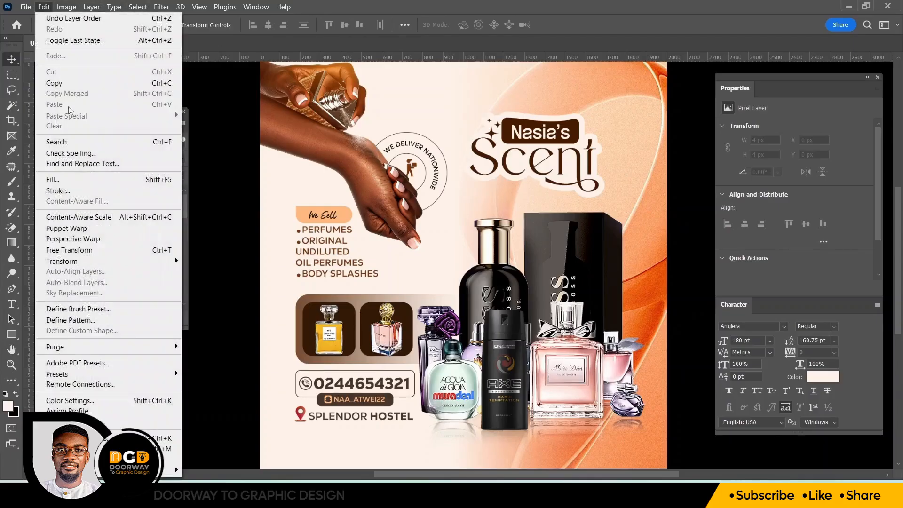
pyautogui.click(81, 178)
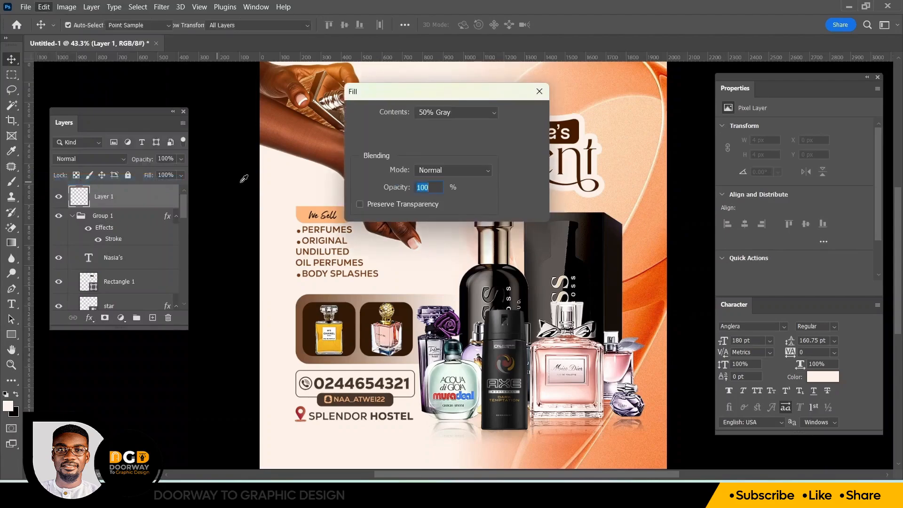
pyautogui.click(434, 110)
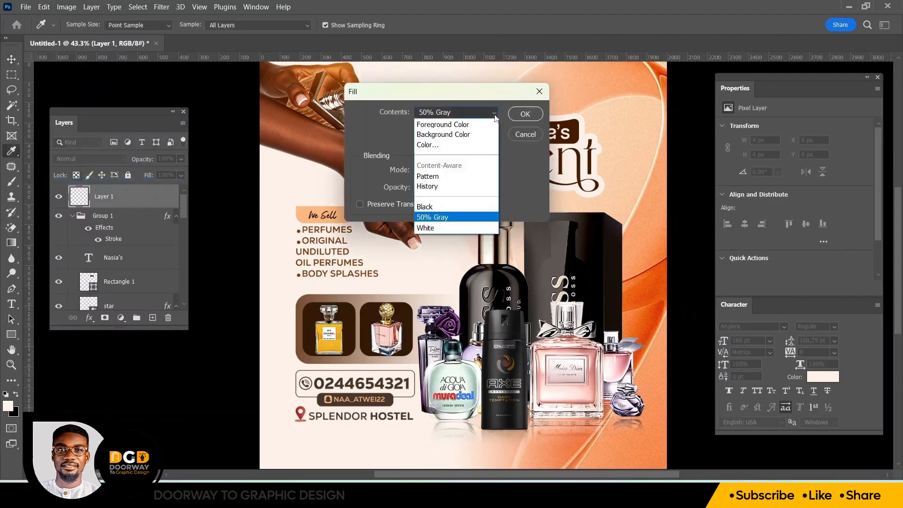
pyautogui.click(442, 219)
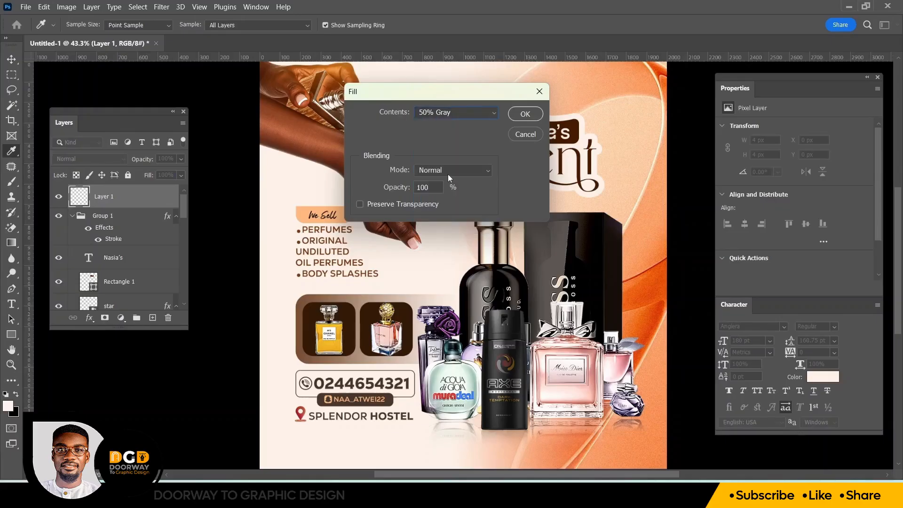
pyautogui.click(429, 171)
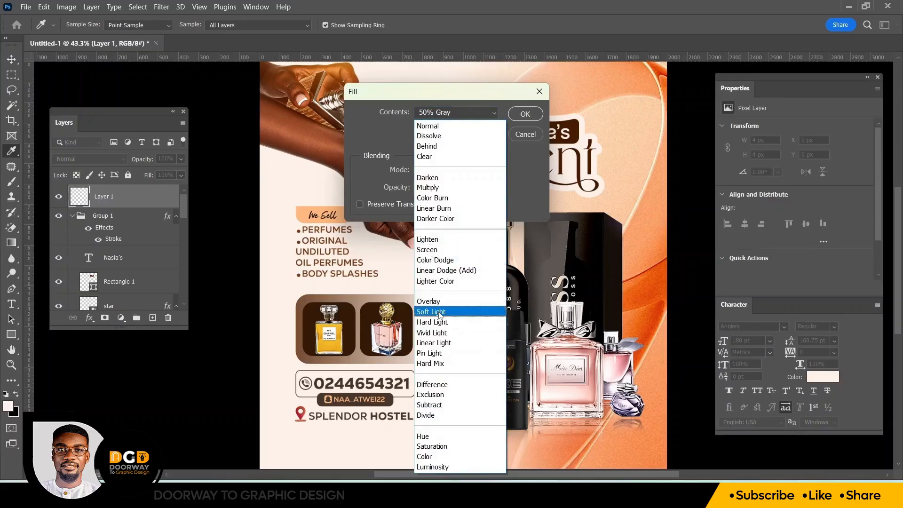
pyautogui.click(462, 127)
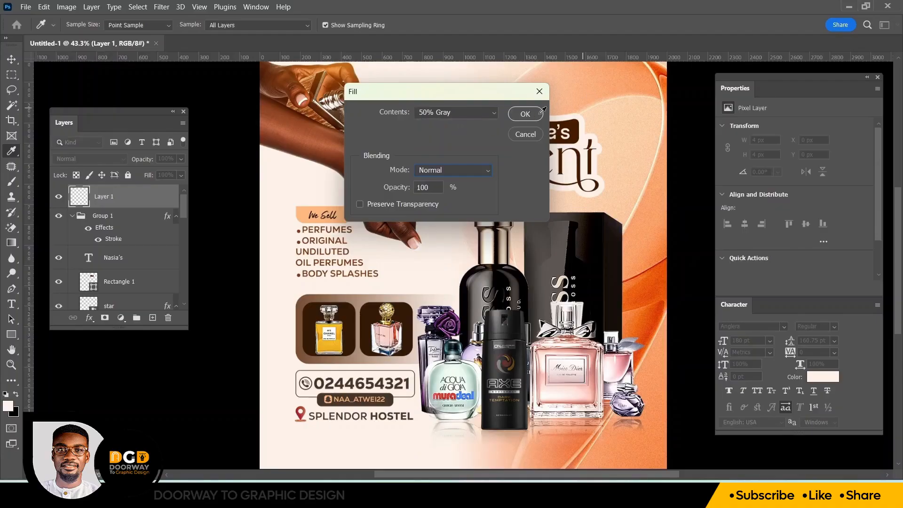
pyautogui.click(525, 114)
pyautogui.press('v')
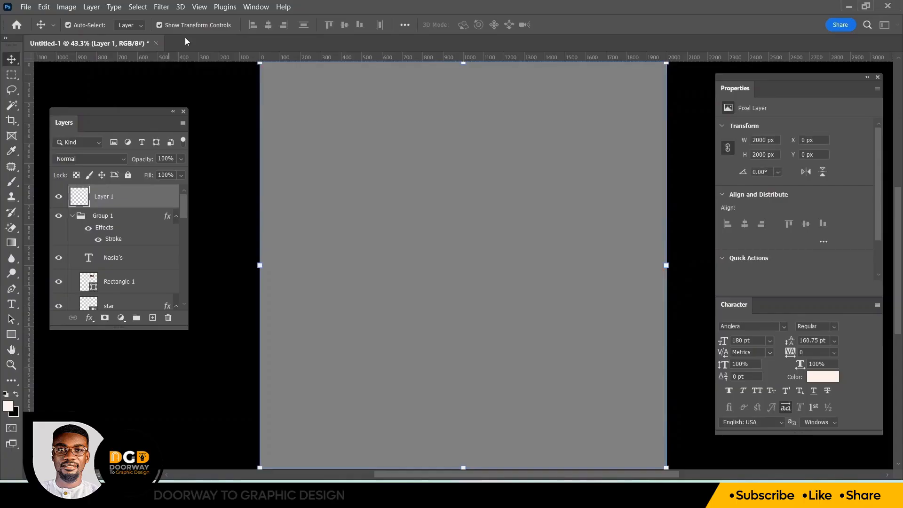
# - Add 11.07% Gaussian monochromatic noise to the gray layer and set its blend mode to Overlay
pyautogui.click(160, 7)
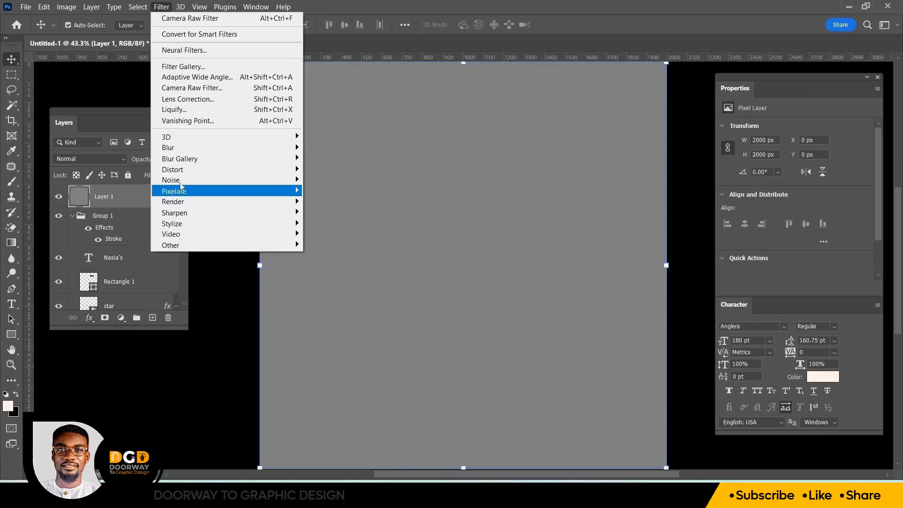
pyautogui.moveTo(175, 181)
pyautogui.click(336, 183)
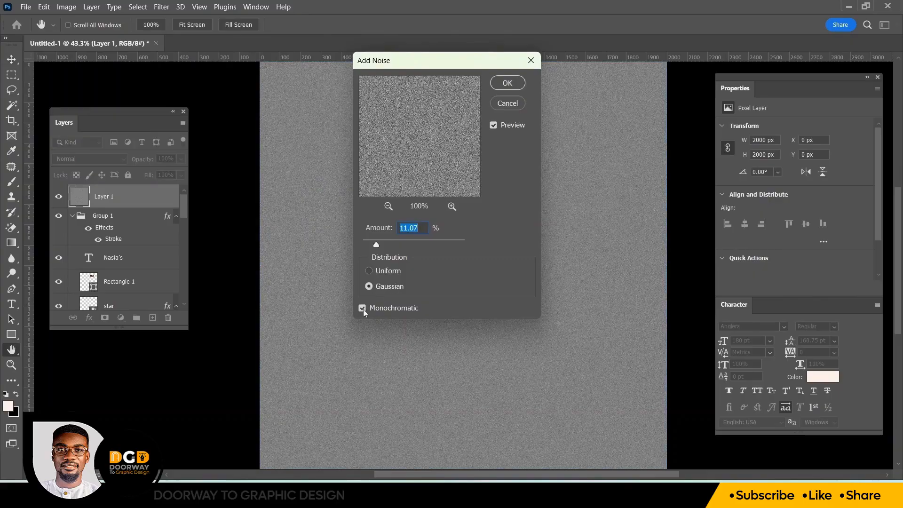
pyautogui.click(506, 84)
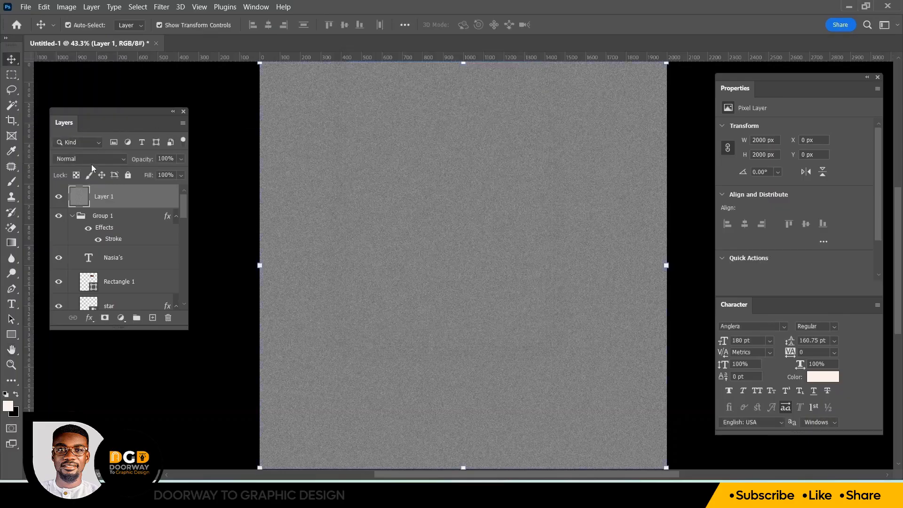
pyautogui.click(89, 159)
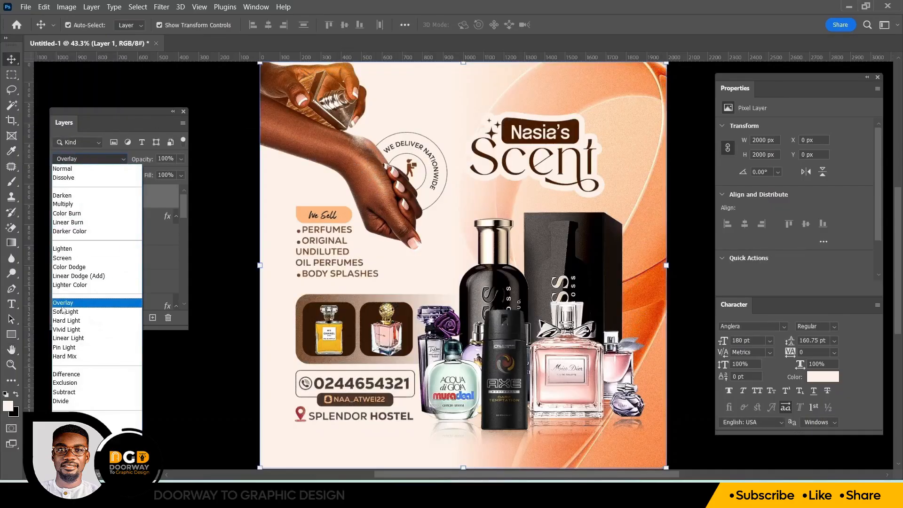
pyautogui.click(61, 305)
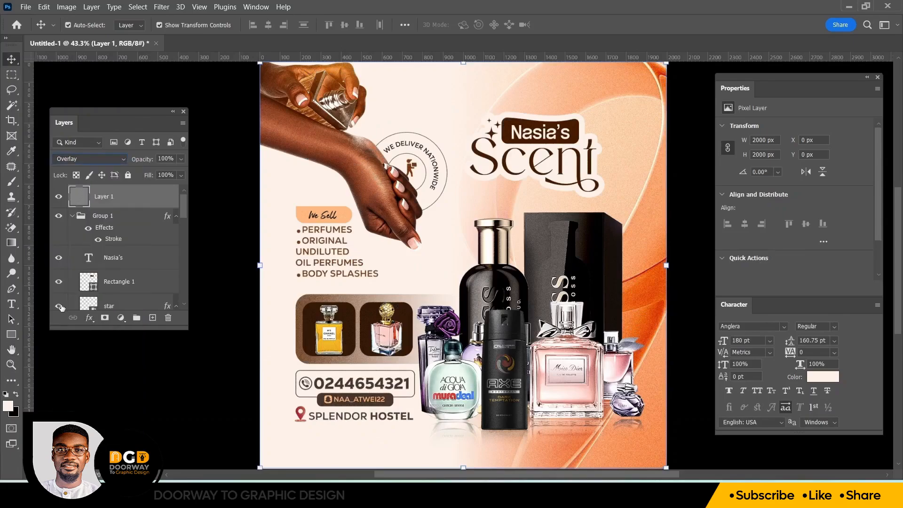